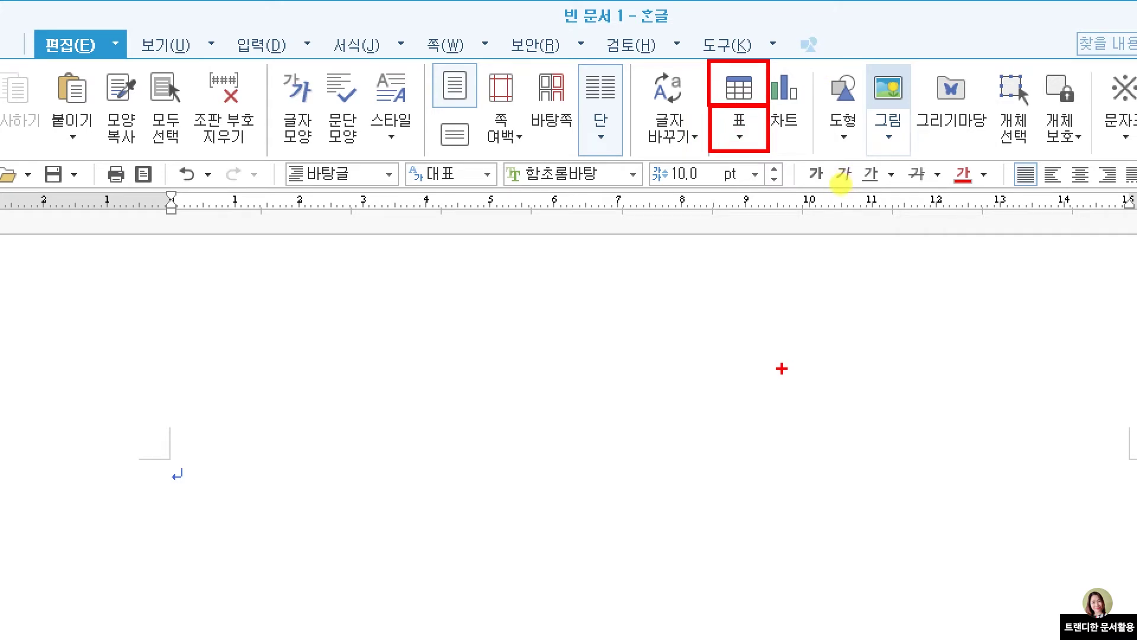
# Step: Insert a table with 6 rows and 4 columns, with the treat-as-character option (글자처럼 취급) enabled
pyautogui.click(747, 89)
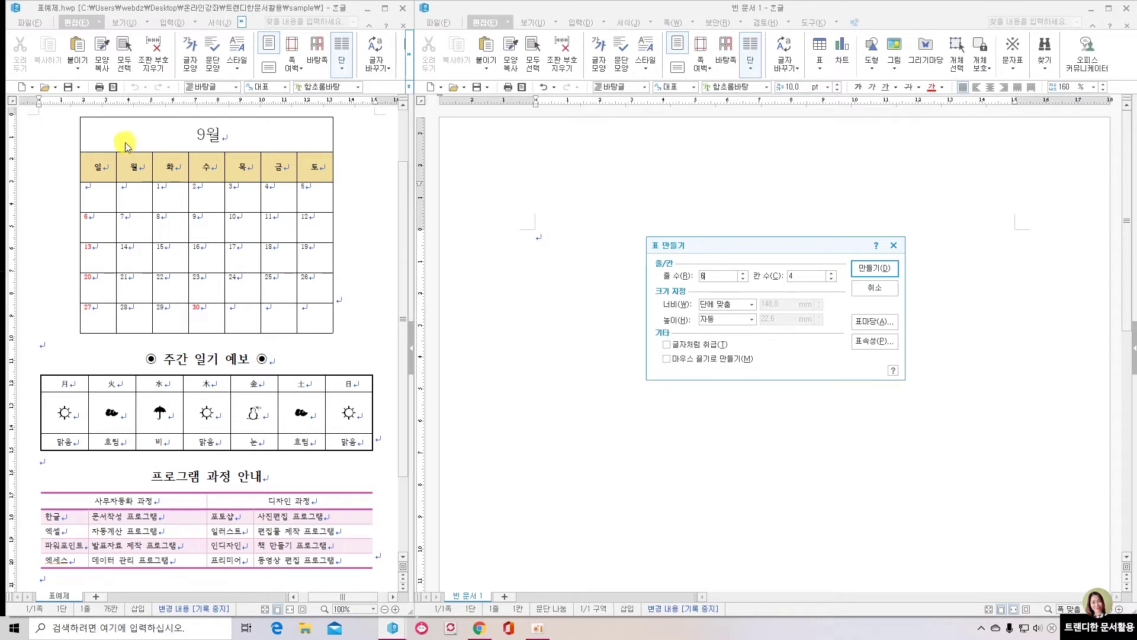
pyautogui.moveTo(75, 167); pyautogui.dragTo(352, 175)
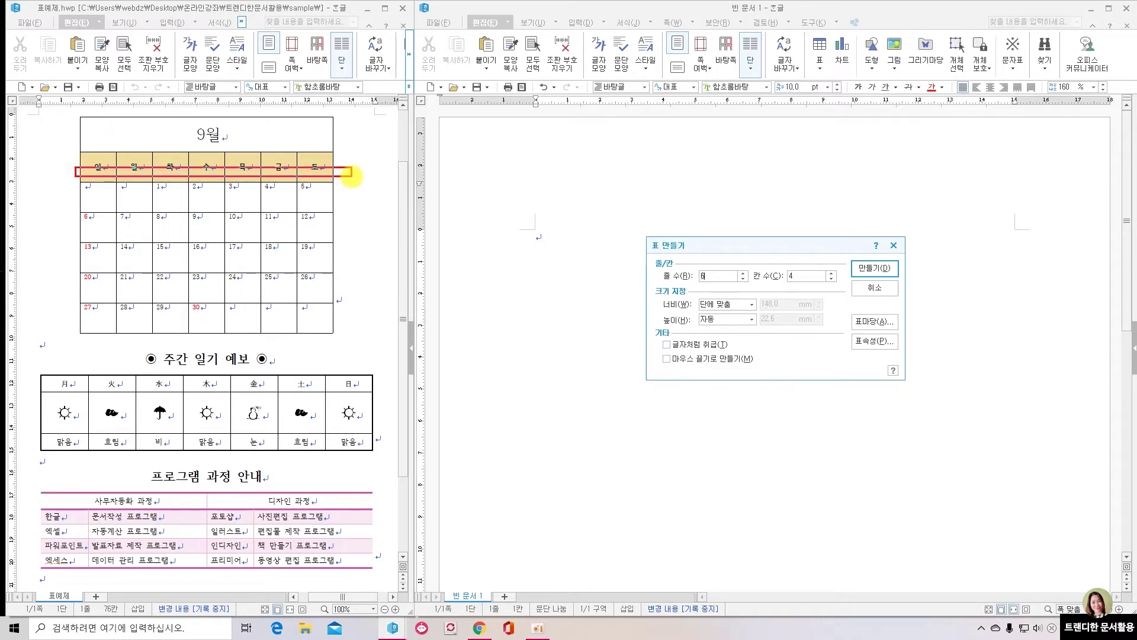
pyautogui.moveTo(70, 194); pyautogui.dragTo(341, 198)
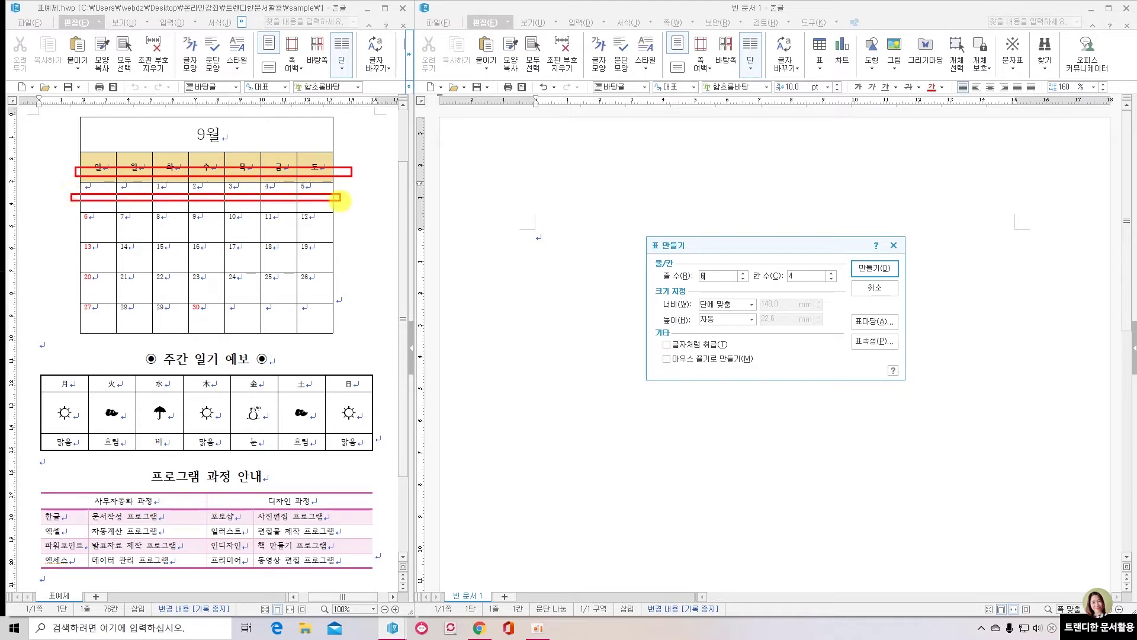
pyautogui.moveTo(92, 106); pyautogui.dragTo(101, 350)
pyautogui.moveTo(128, 109); pyautogui.dragTo(139, 352)
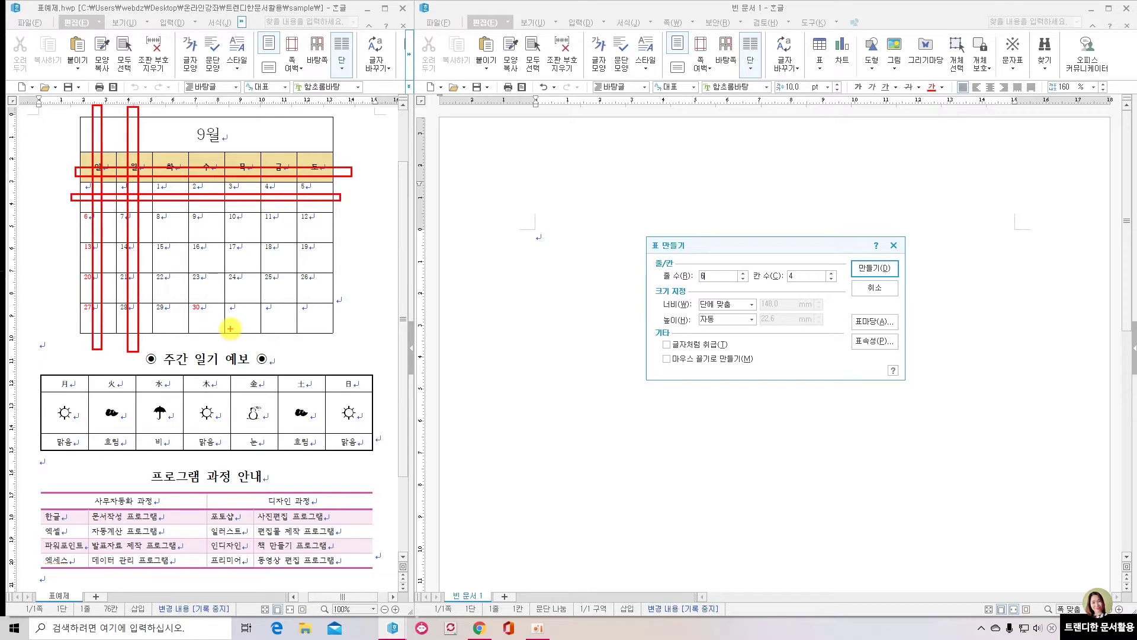
pyautogui.press('Escape')
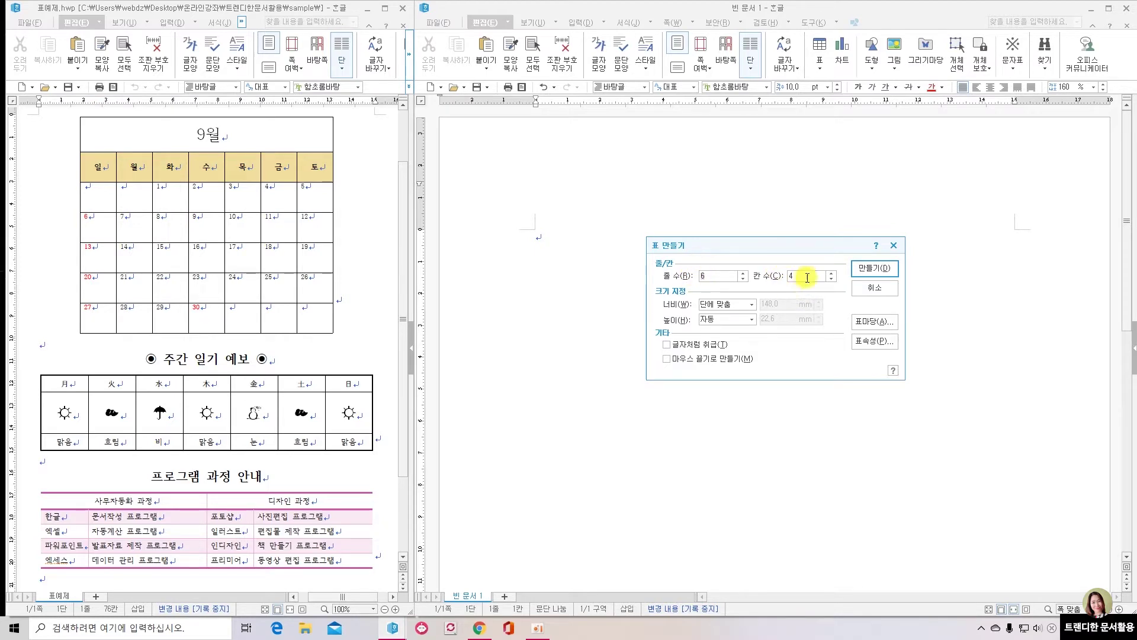
pyautogui.moveTo(729, 347)
pyautogui.mouseDown()
pyautogui.moveTo(697, 353)
pyautogui.moveTo(714, 335)
pyautogui.mouseUp()
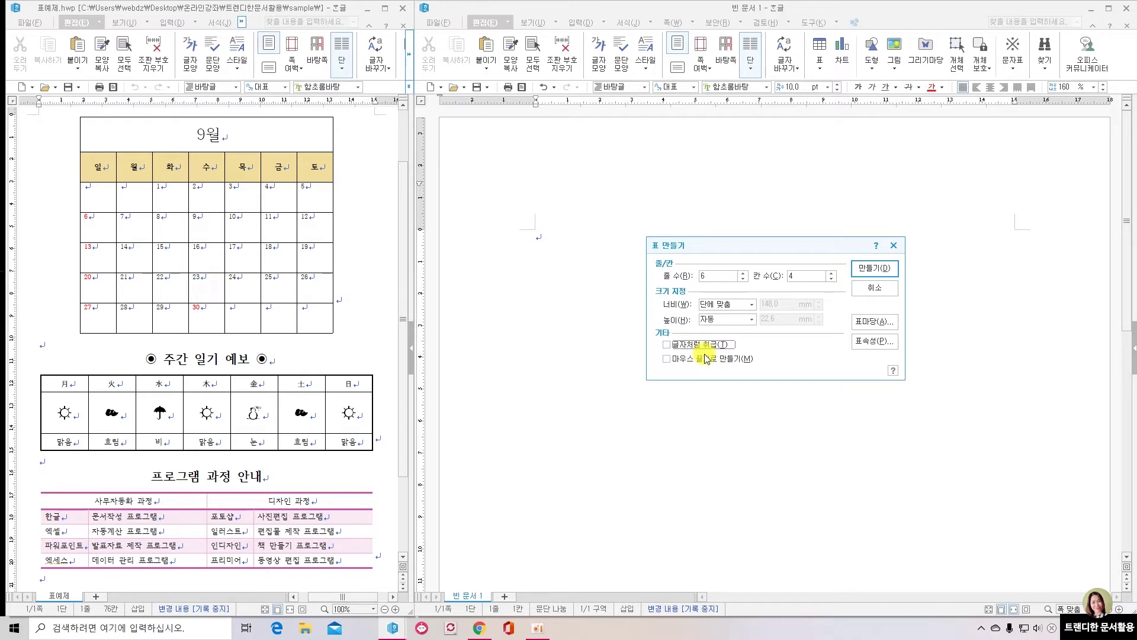
pyautogui.click(667, 346)
pyautogui.click(888, 267)
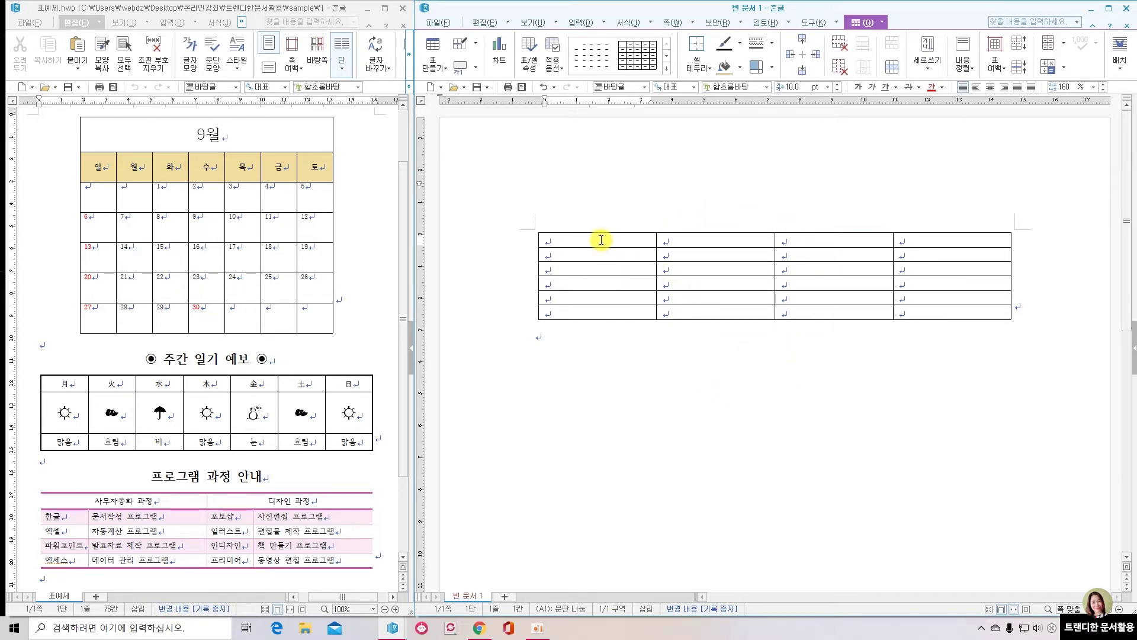
# Step: Select the inserted table's columns one after another to check the column layout
pyautogui.moveTo(601, 240); pyautogui.dragTo(609, 311)
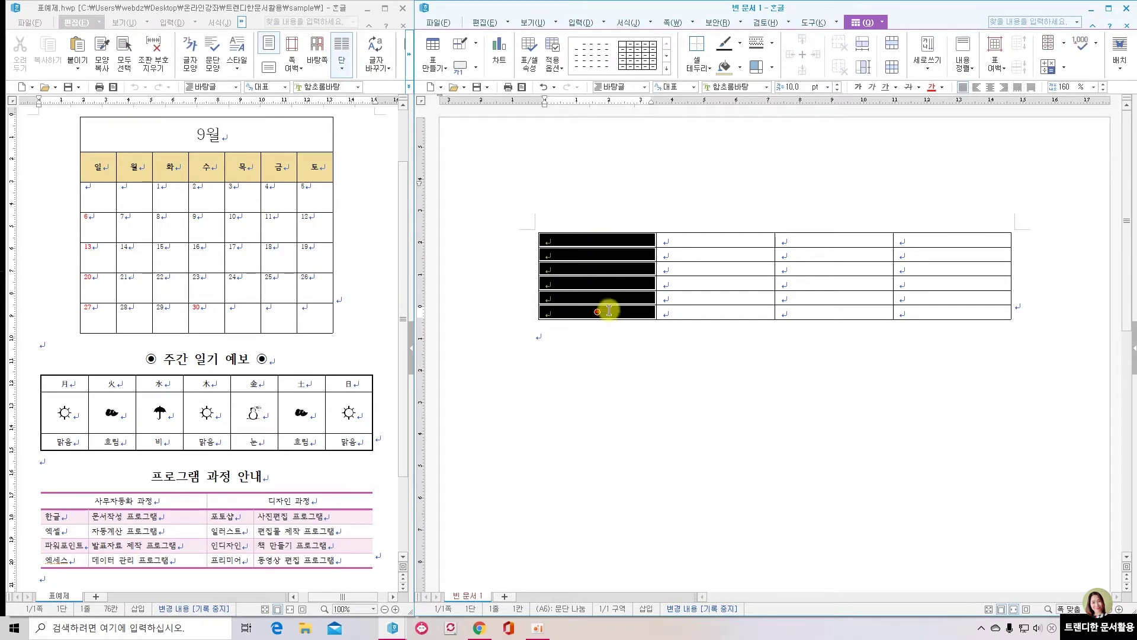
pyautogui.moveTo(716, 240); pyautogui.dragTo(718, 313)
pyautogui.moveTo(817, 239); pyautogui.dragTo(951, 311)
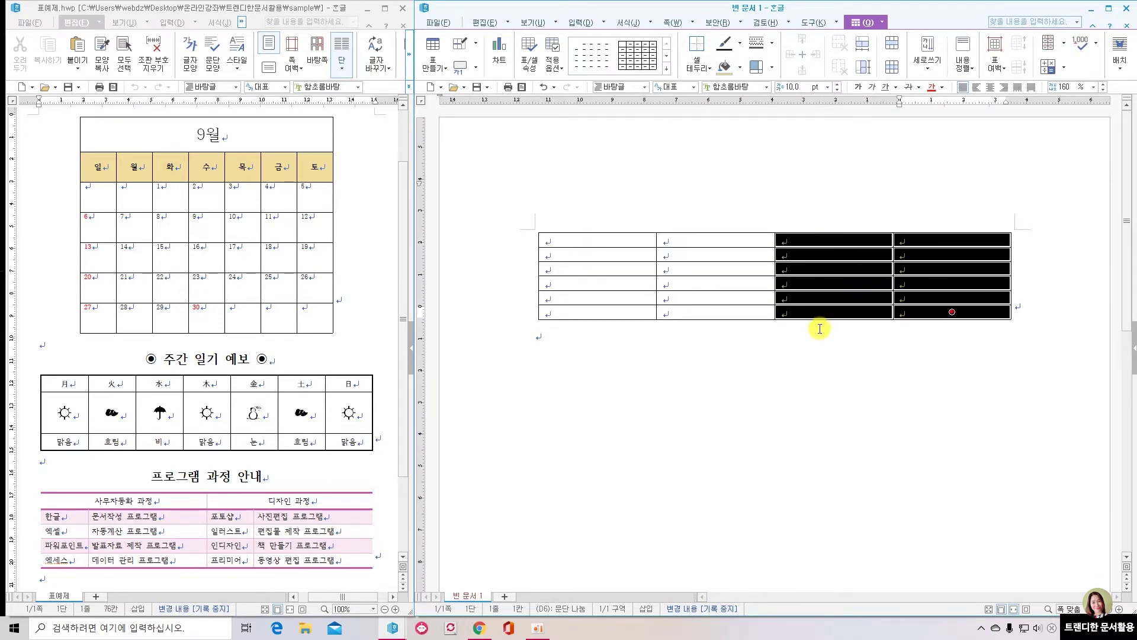
pyautogui.click(948, 240)
pyautogui.moveTo(941, 241); pyautogui.dragTo(939, 317)
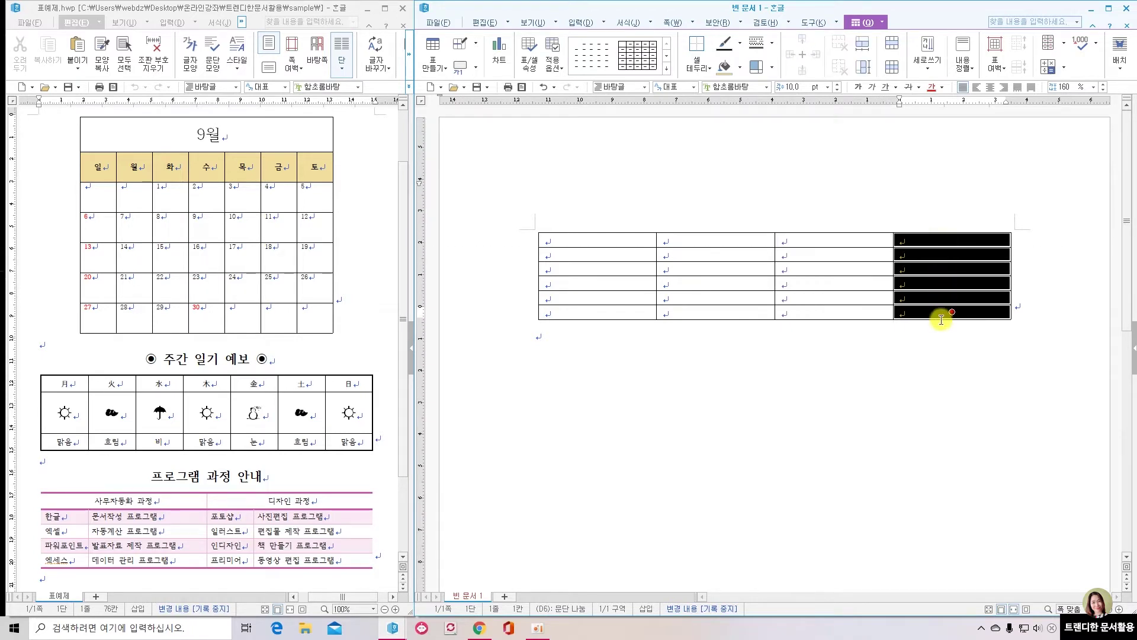
pyautogui.click(851, 379)
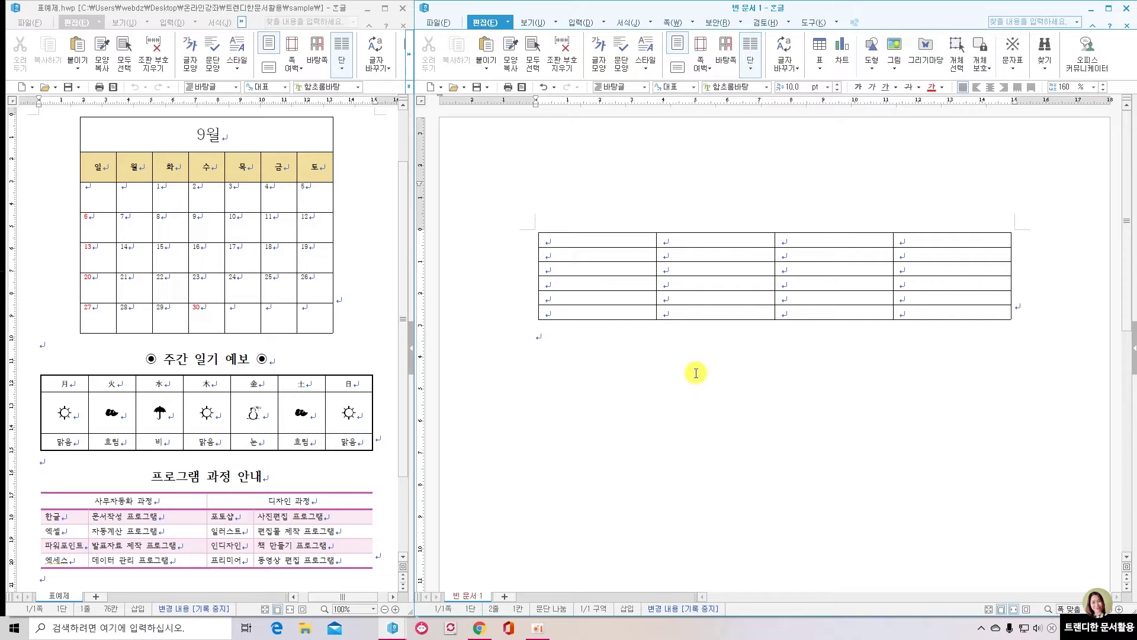
# Step: Select the whole inline table from the paragraph below it and delete it
pyautogui.moveTo(538, 330); pyautogui.dragTo(519, 254)
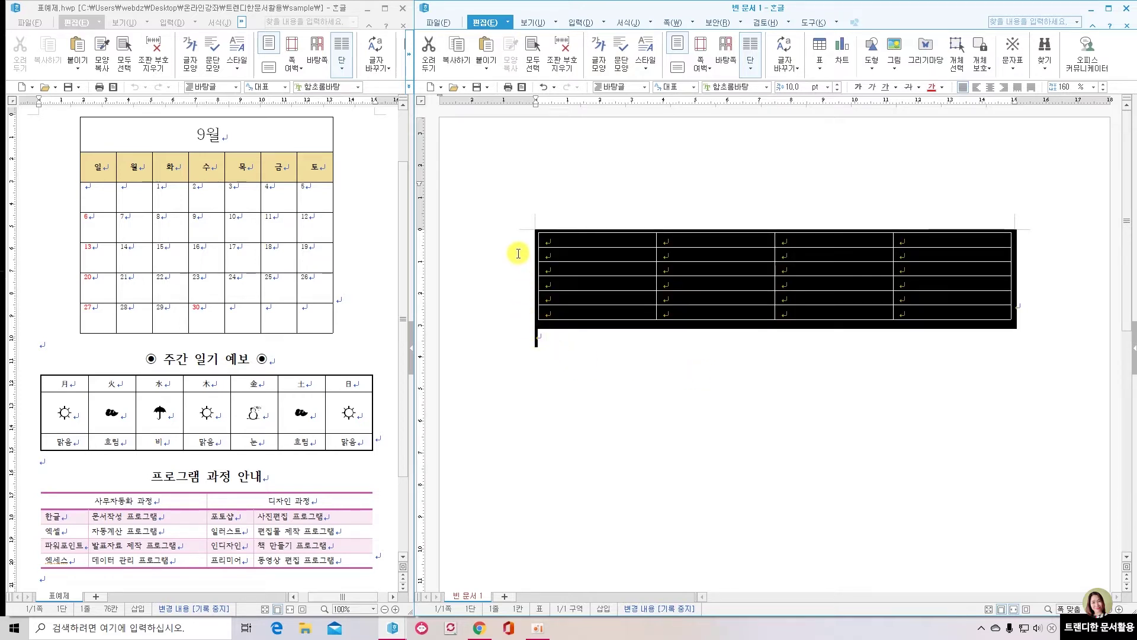
pyautogui.click(539, 328)
pyautogui.moveTo(539, 327); pyautogui.dragTo(526, 234)
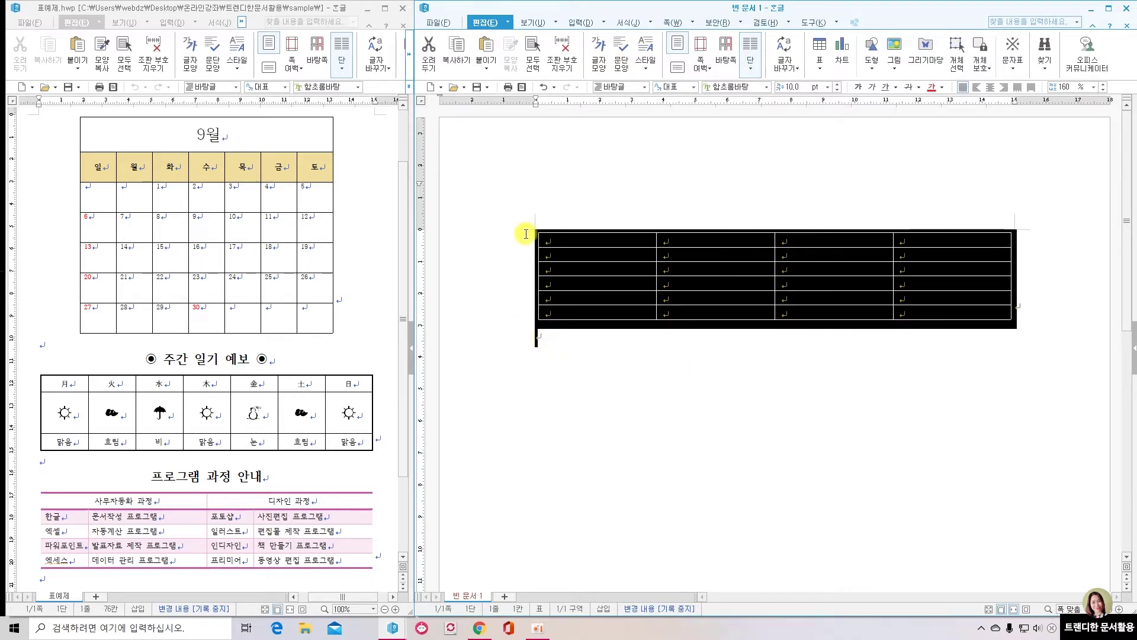
pyautogui.press('Delete')
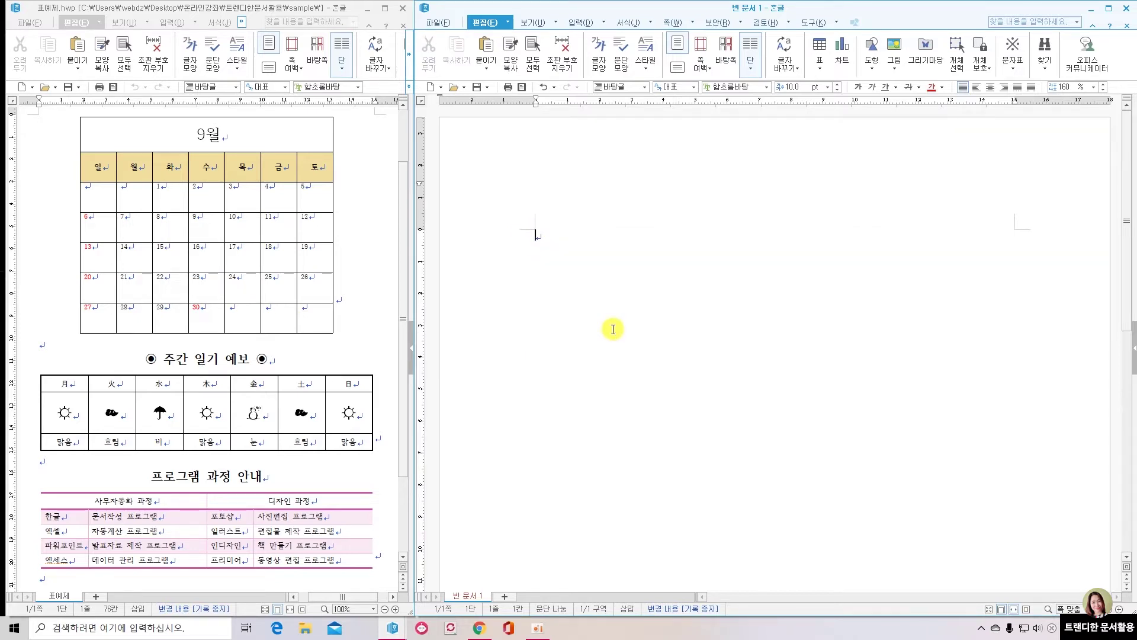
# Step: Insert a table with 5 rows and 4 columns using the quick table grid
pyautogui.click(821, 63)
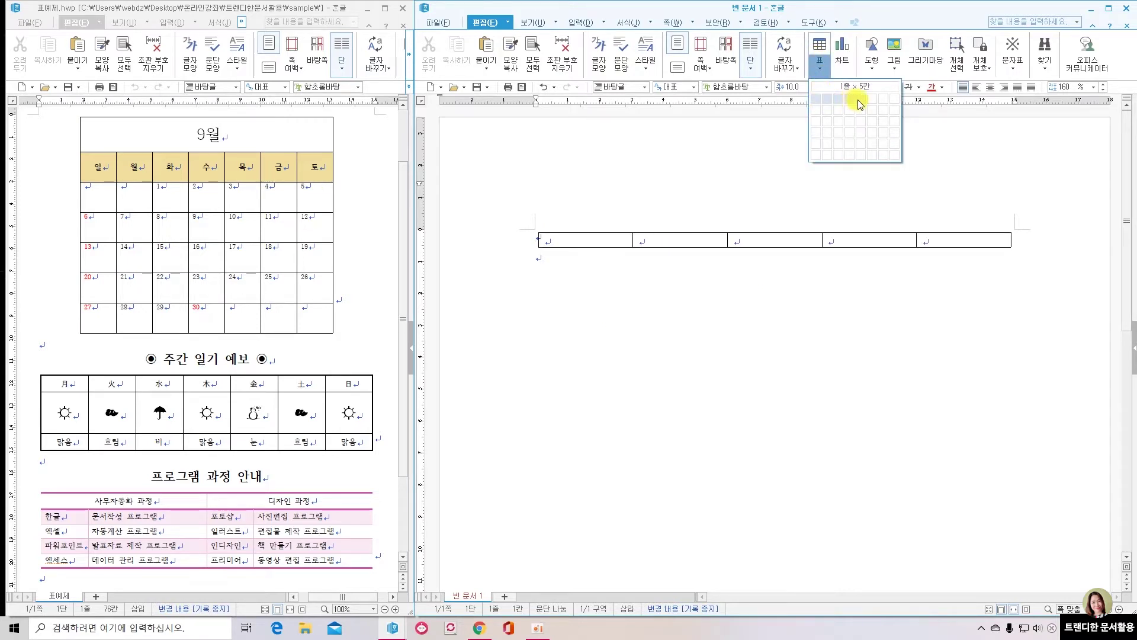
pyautogui.click(850, 137)
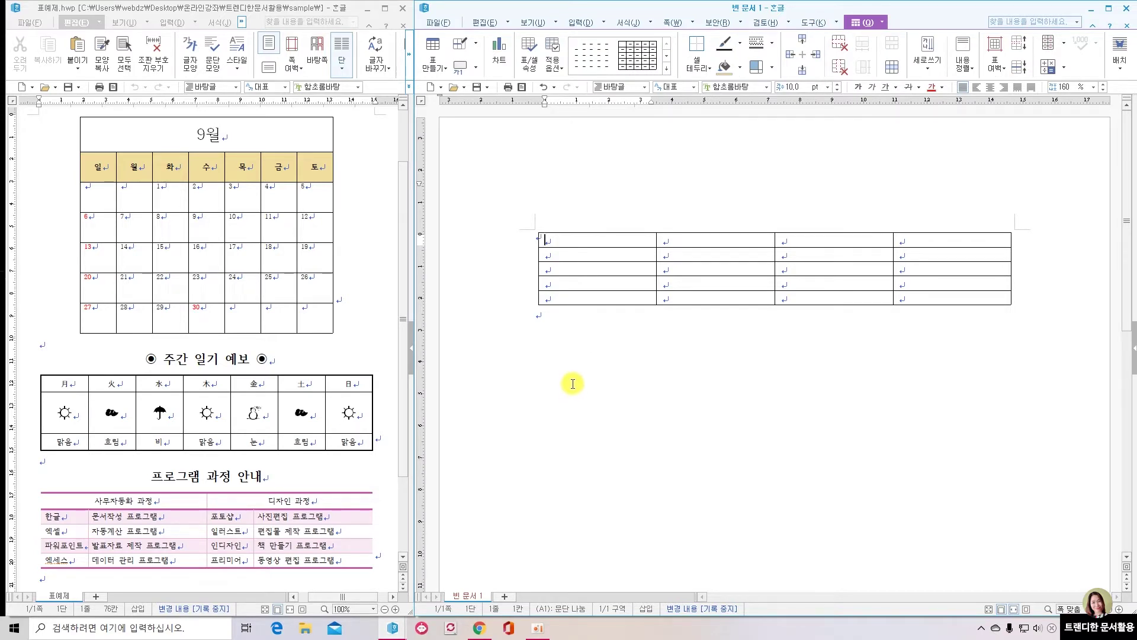
# Step: Try to remove the table with a text block selection, and delete it by selecting it as an object
pyautogui.click(540, 320)
pyautogui.moveTo(527, 287); pyautogui.dragTo(522, 223)
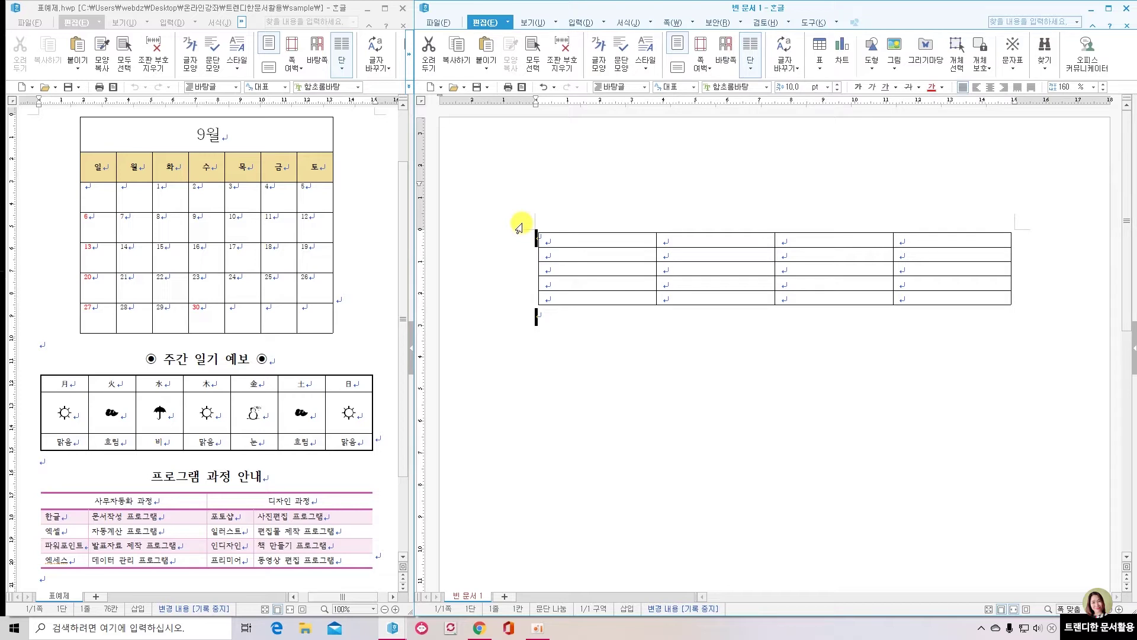
pyautogui.press('Delete')
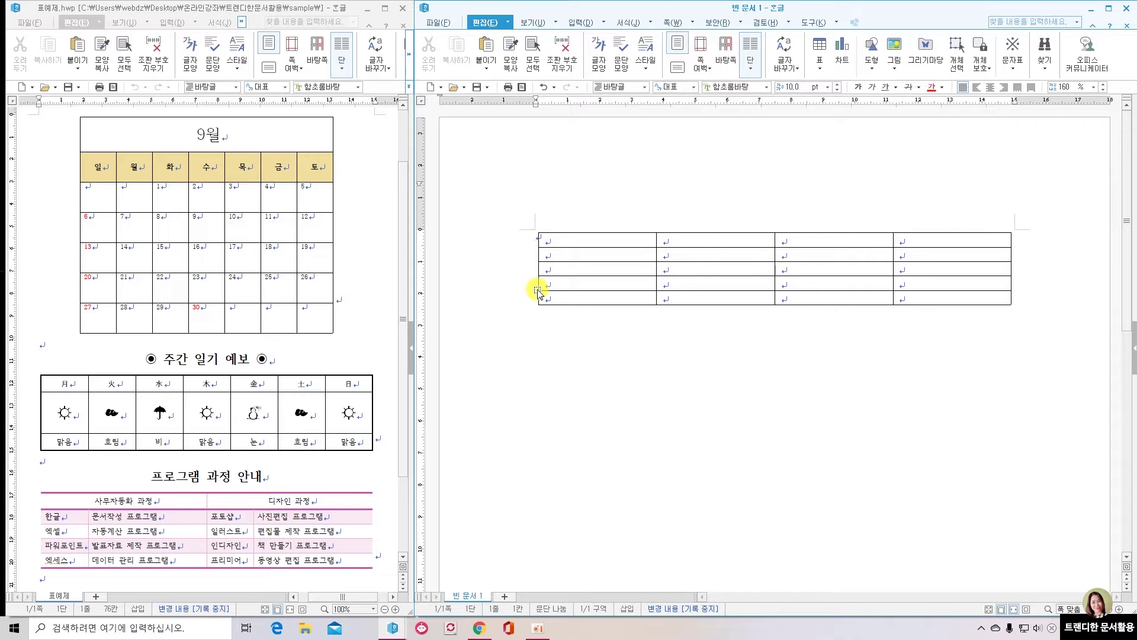
pyautogui.click(538, 291)
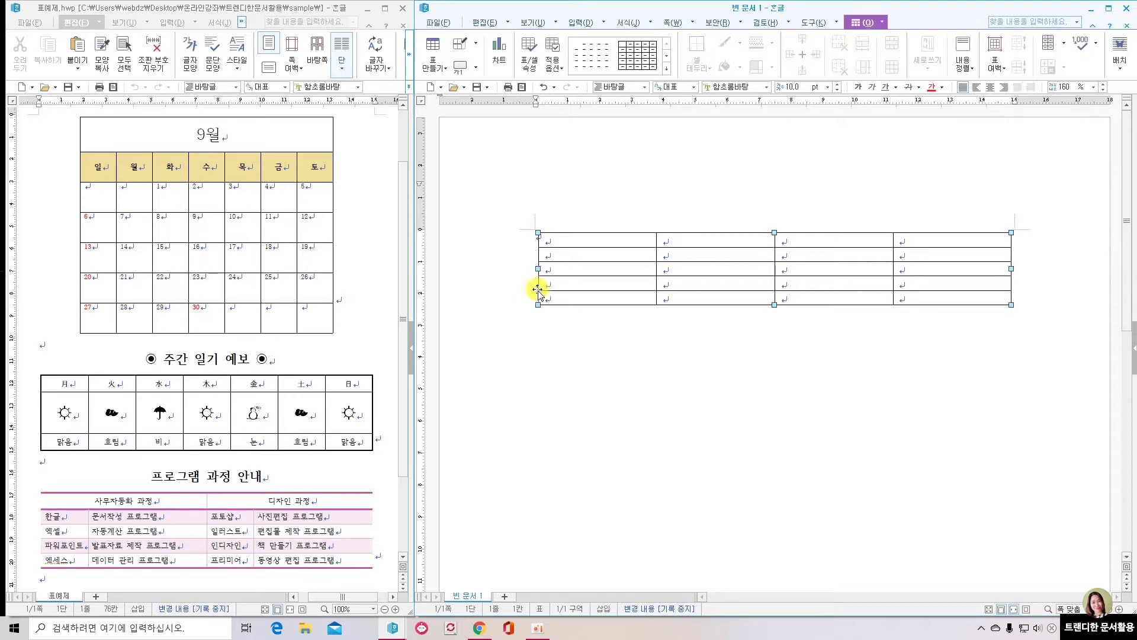
pyautogui.press('Delete')
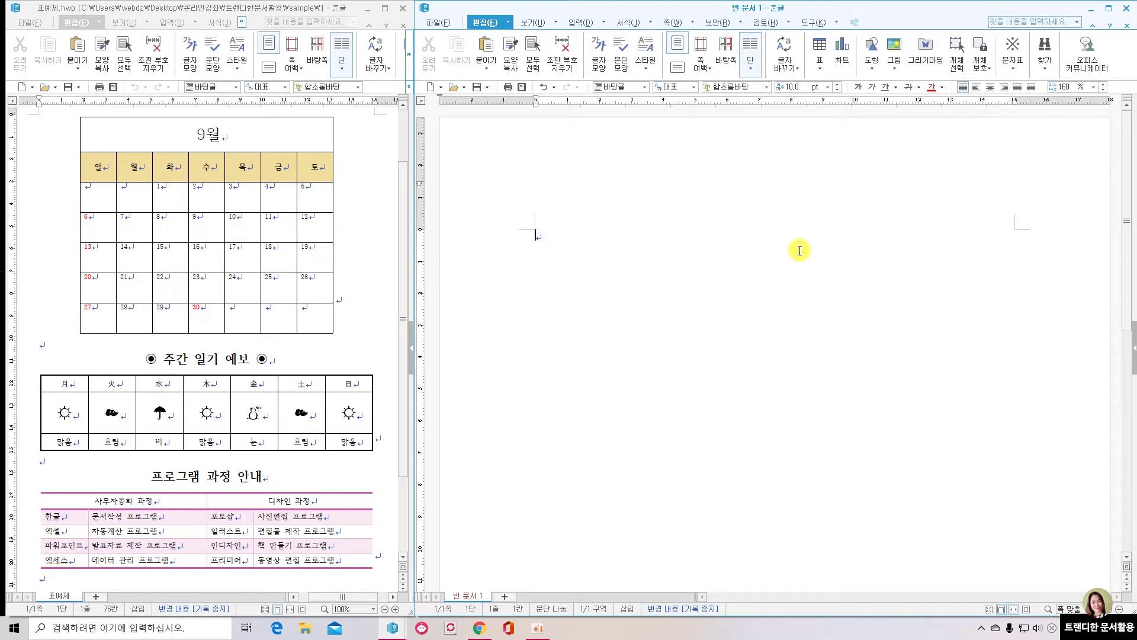
pyautogui.click(603, 22)
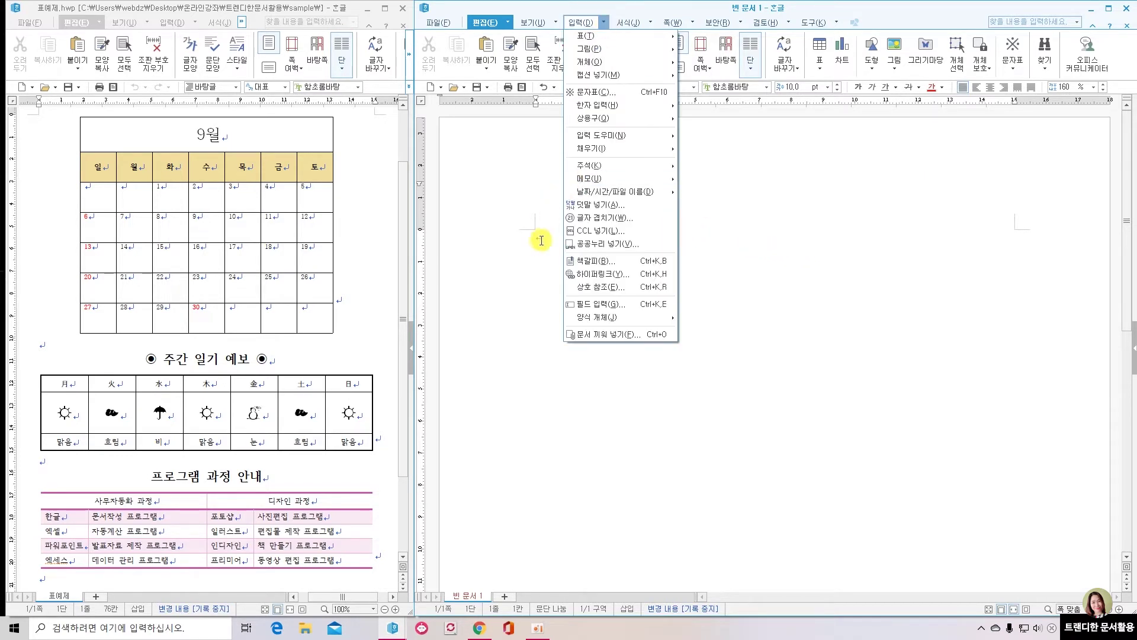
pyautogui.moveTo(663, 36)
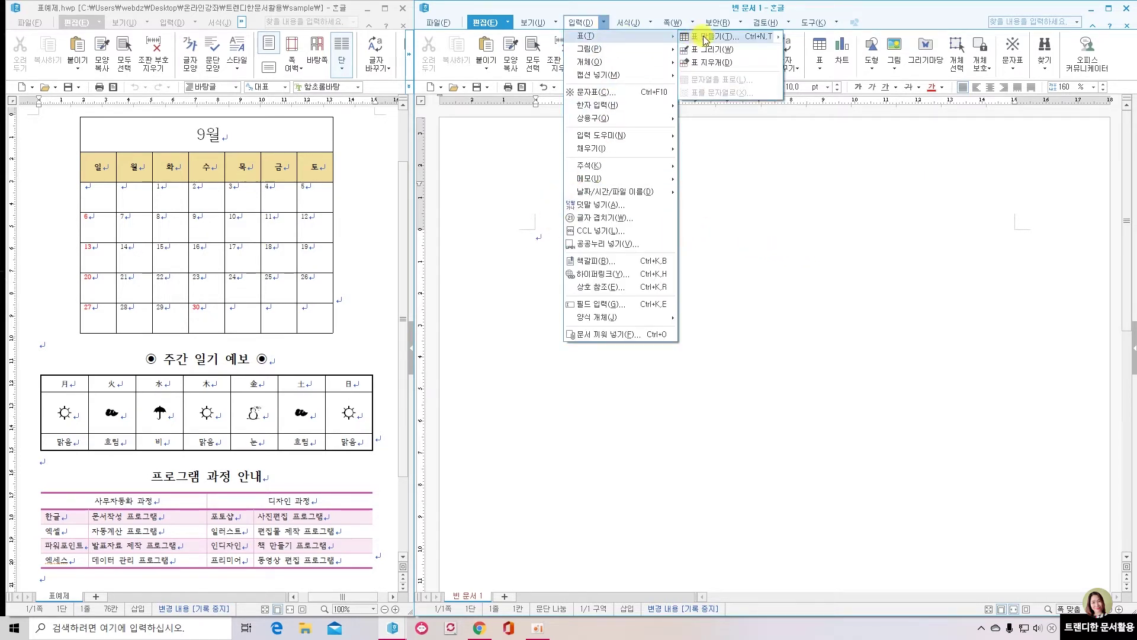
pyautogui.moveTo(705, 39)
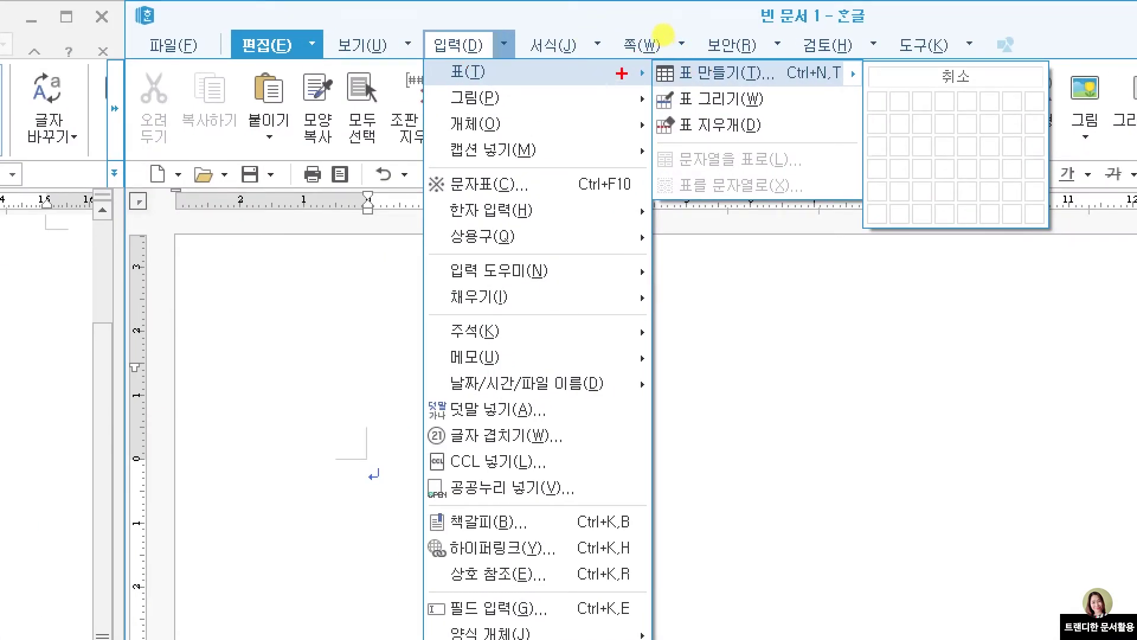
pyautogui.moveTo(426, 25)
pyautogui.mouseDown()
pyautogui.moveTo(728, 96)
pyautogui.moveTo(851, 96)
pyautogui.mouseUp()
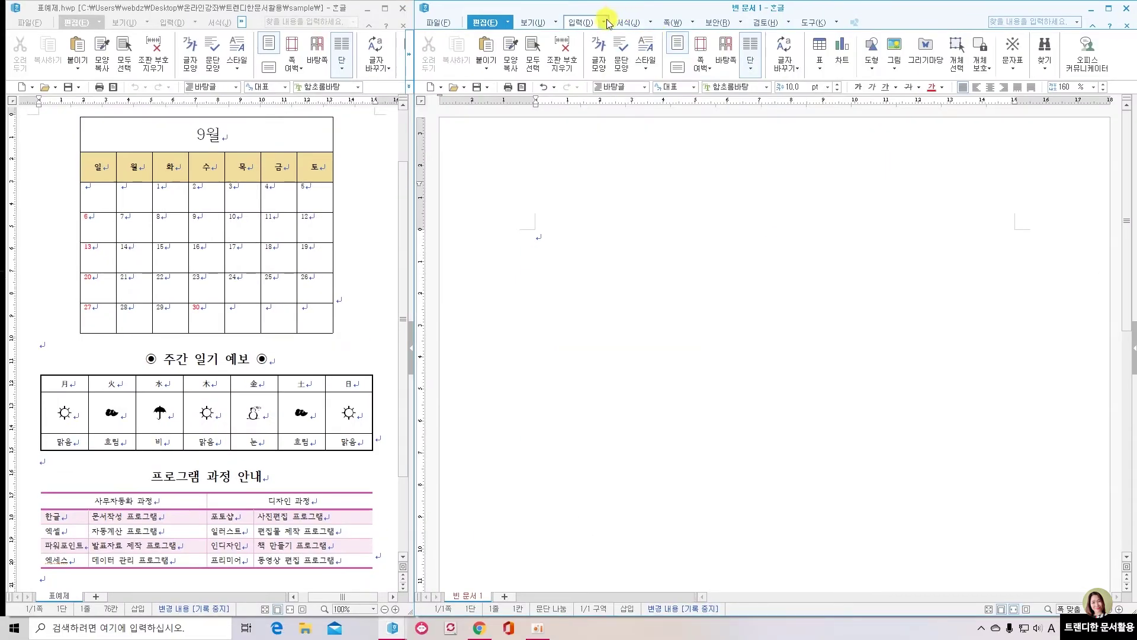
# Step: Create a 5-row, 4-column table about 7 cm wide and 7 cm high, with 글자처럼 취급 off and 마우스 끌기로 만들기 on
pyautogui.click(503, 44)
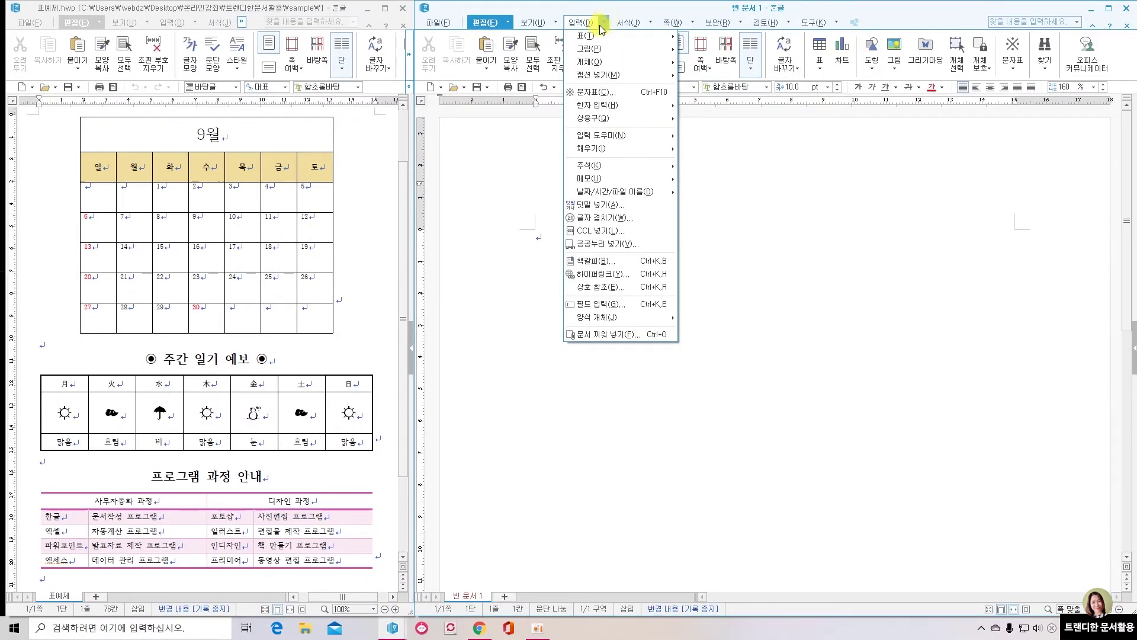
pyautogui.moveTo(592, 36)
pyautogui.click(705, 35)
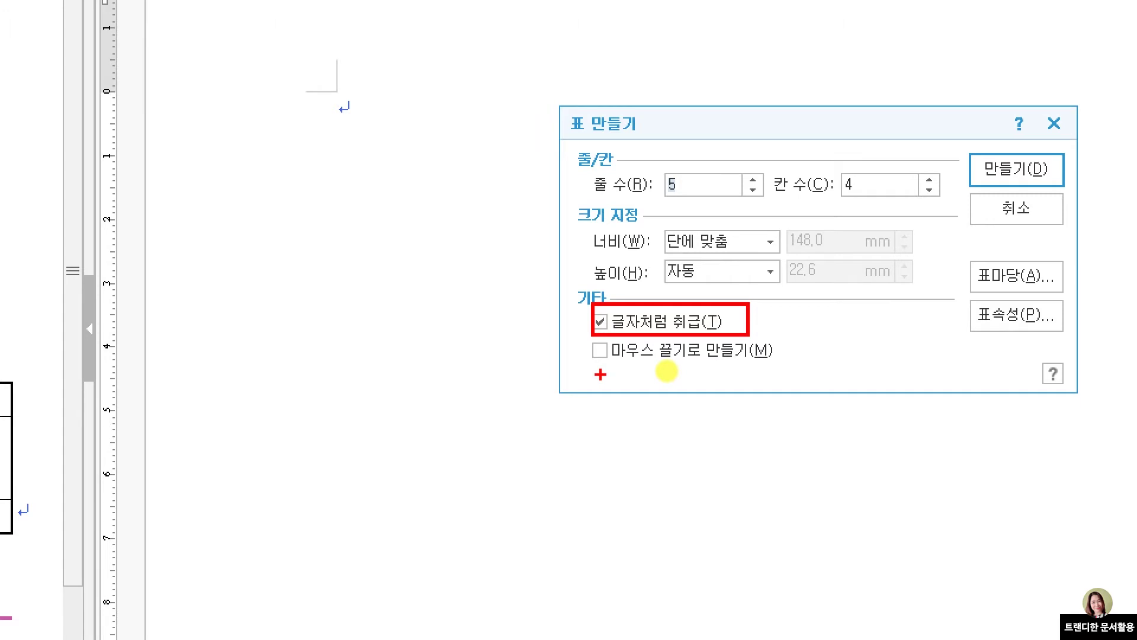
pyautogui.click(601, 322)
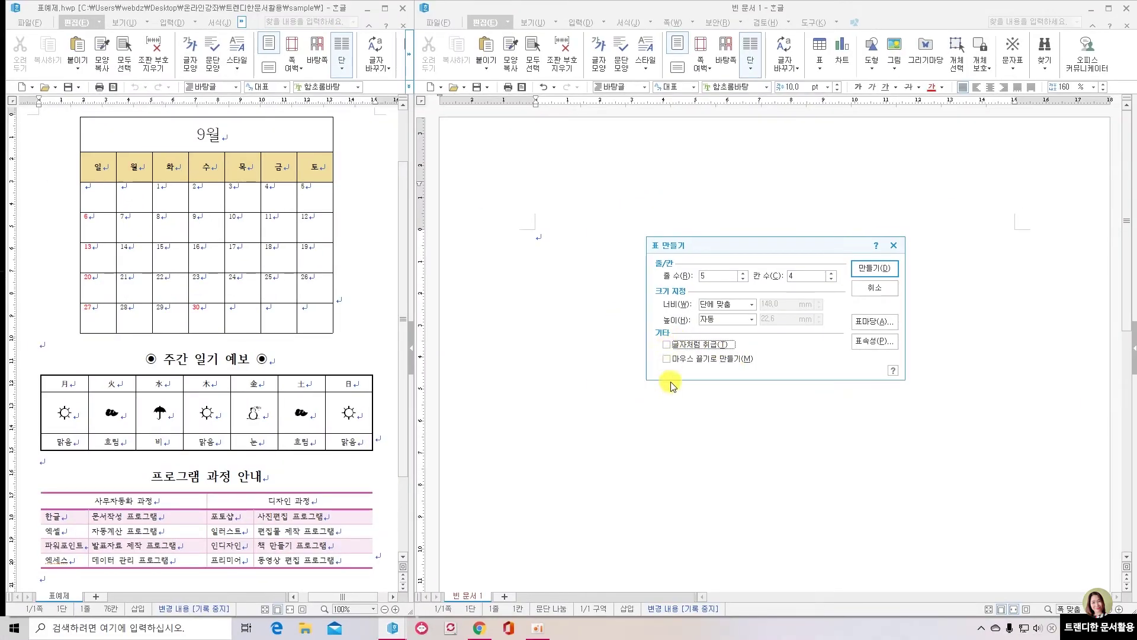
pyautogui.click(666, 359)
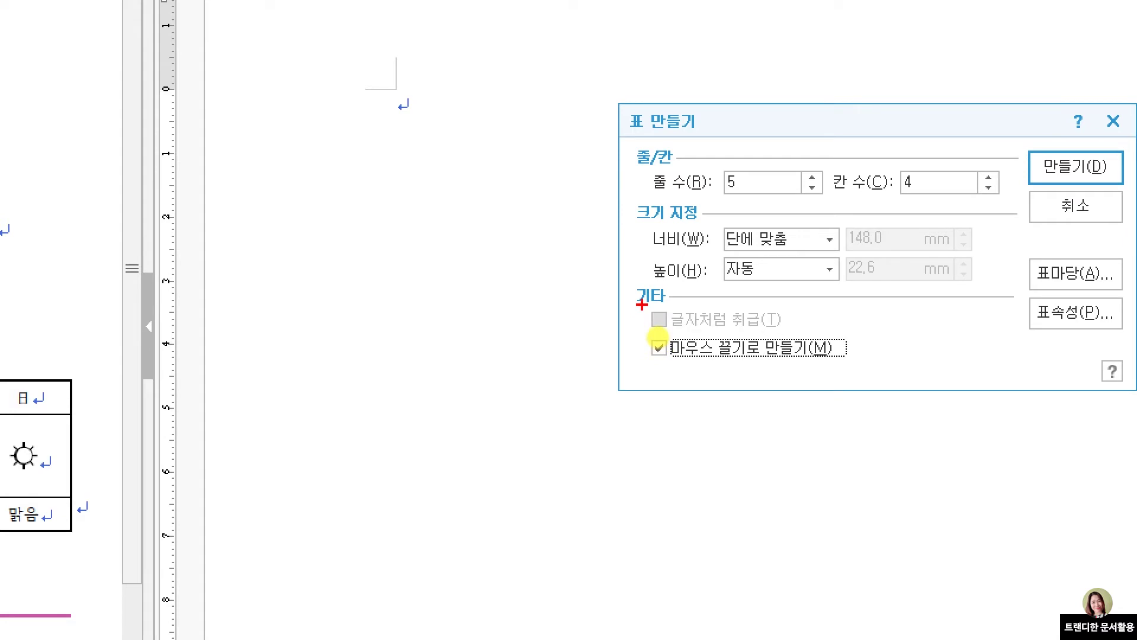
pyautogui.moveTo(643, 305)
pyautogui.mouseDown()
pyautogui.moveTo(780, 329)
pyautogui.moveTo(794, 308)
pyautogui.mouseUp()
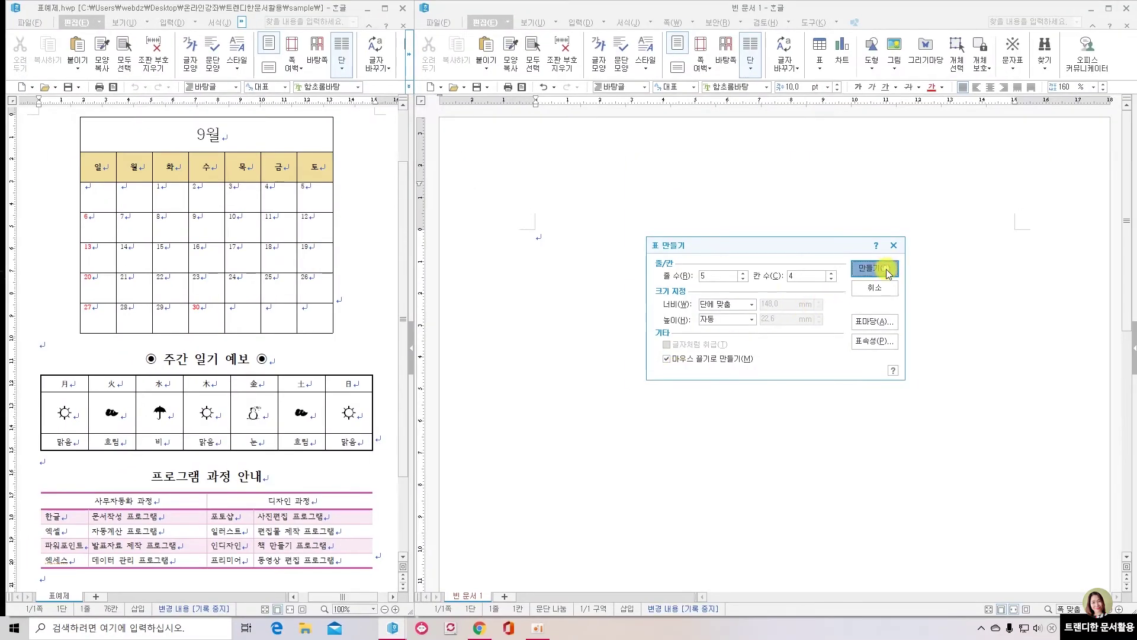
pyautogui.click(888, 273)
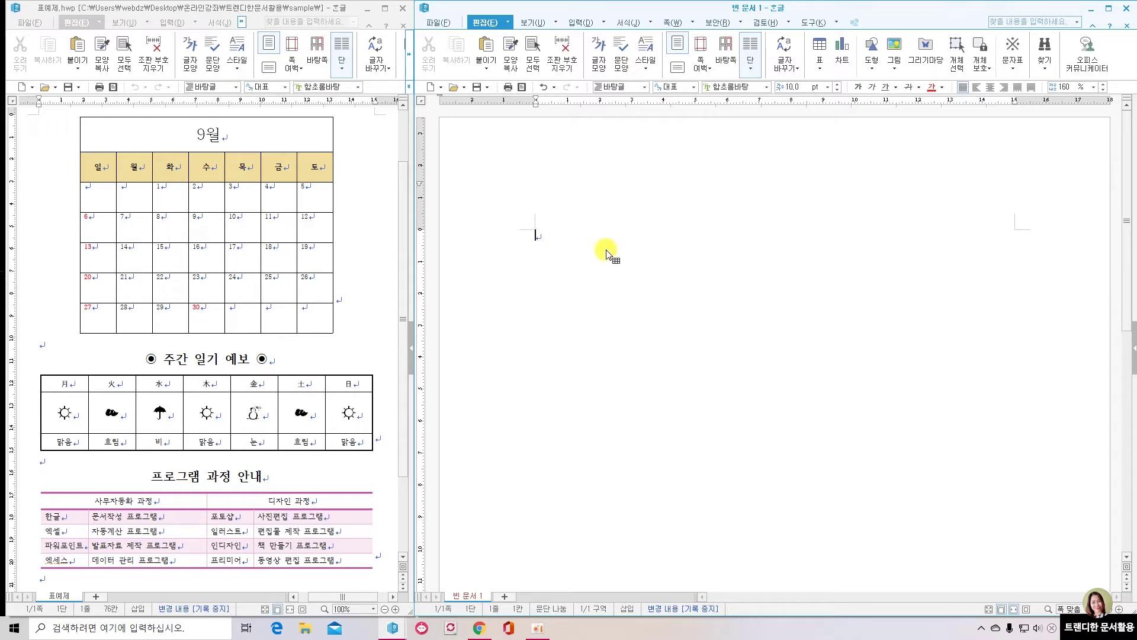
pyautogui.moveTo(537, 234)
pyautogui.mouseDown()
pyautogui.moveTo(648, 370)
pyautogui.moveTo(758, 459)
pyautogui.mouseUp()
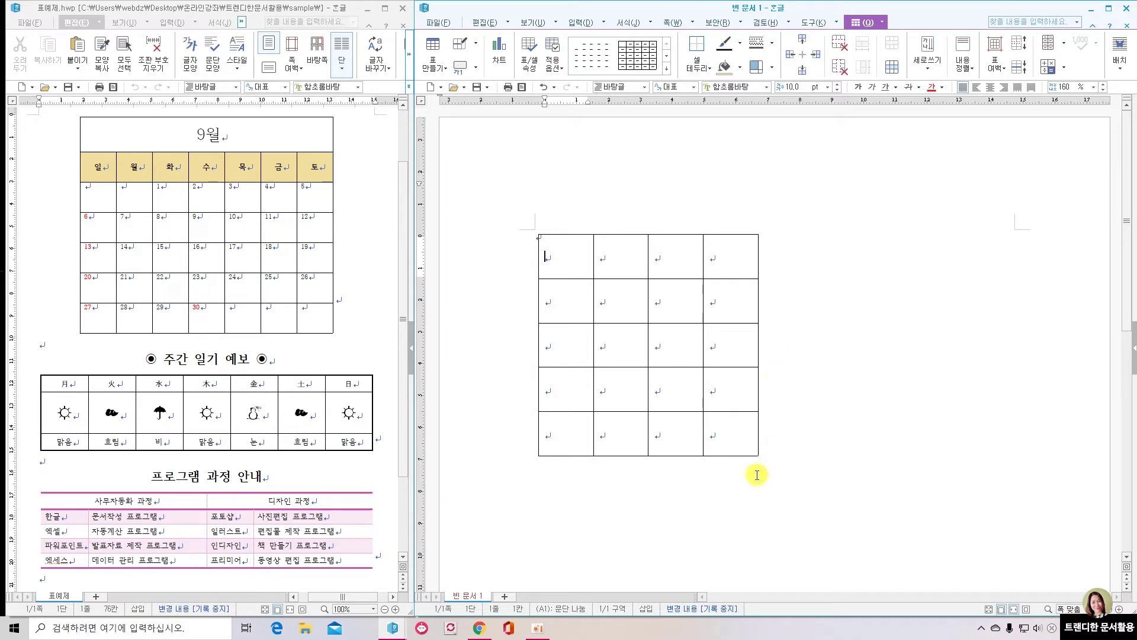
# Step: Select the freehand-sized table as an object and delete it from the document
pyautogui.click(533, 236)
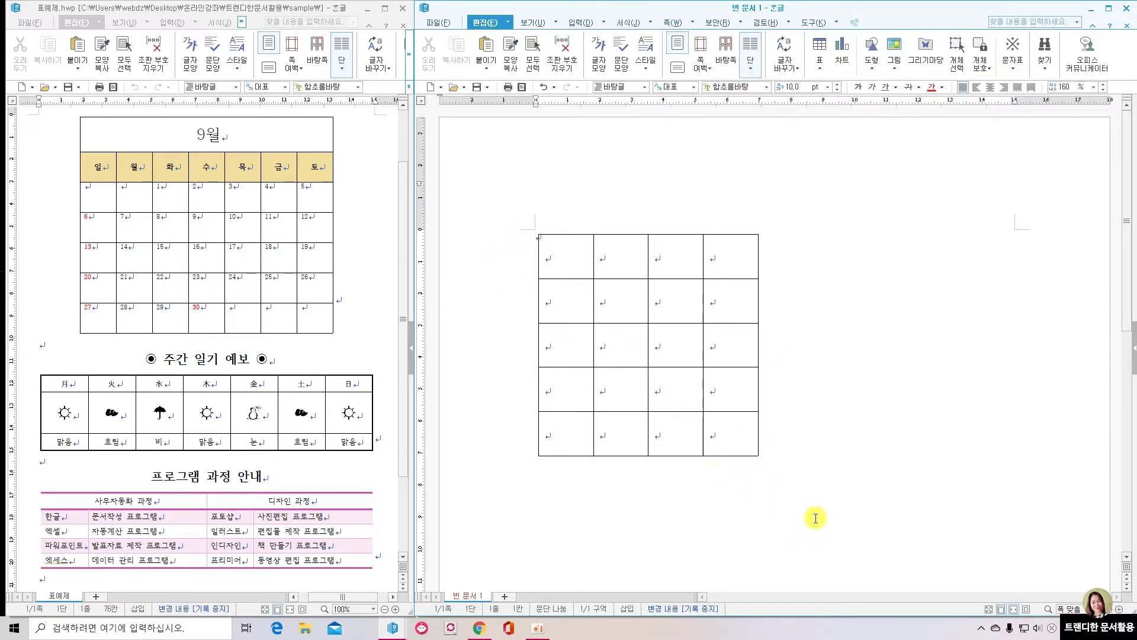
pyautogui.click(759, 304)
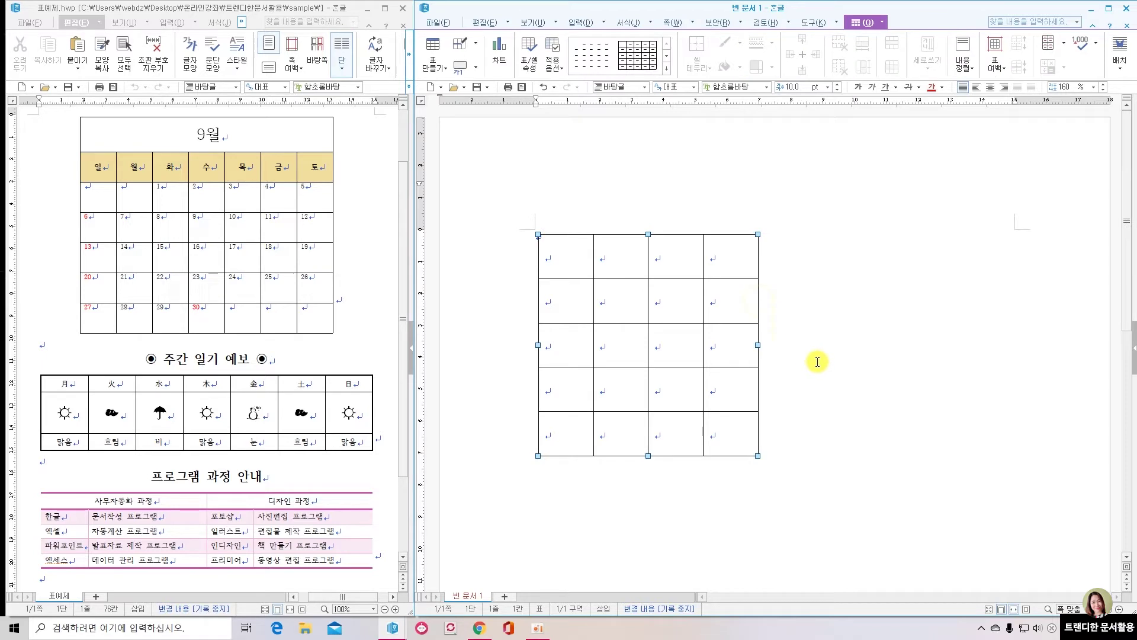
pyautogui.press('Delete')
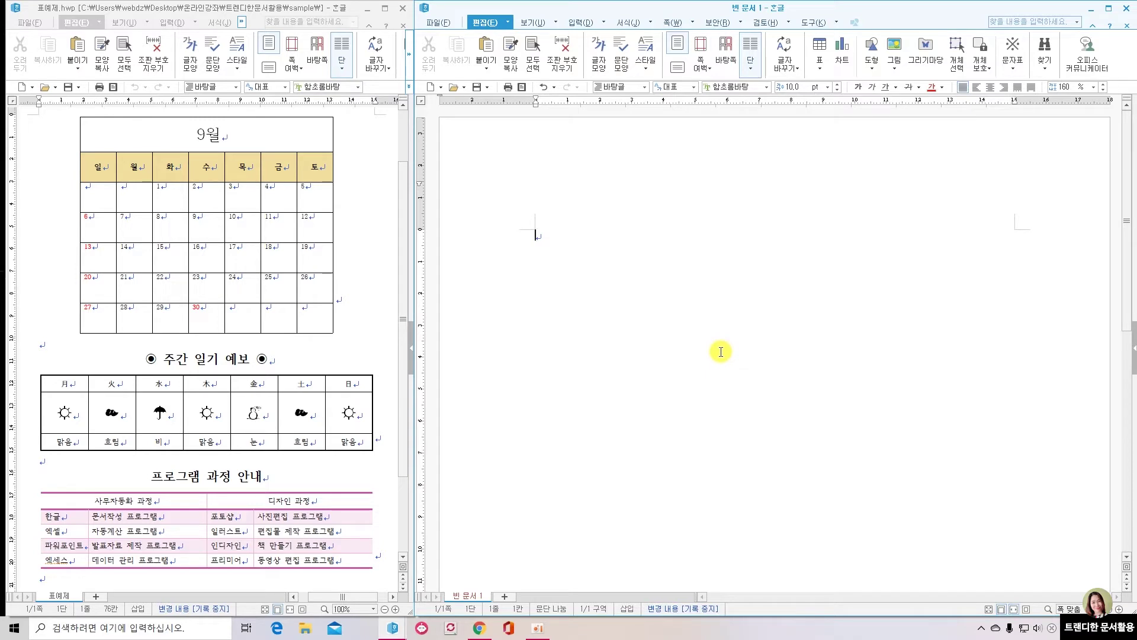
# Step: Turn off the page outline view in the blank document so the page margins are hidden
pyautogui.hotkey('ctrl', 'g')
pyautogui.press('l')
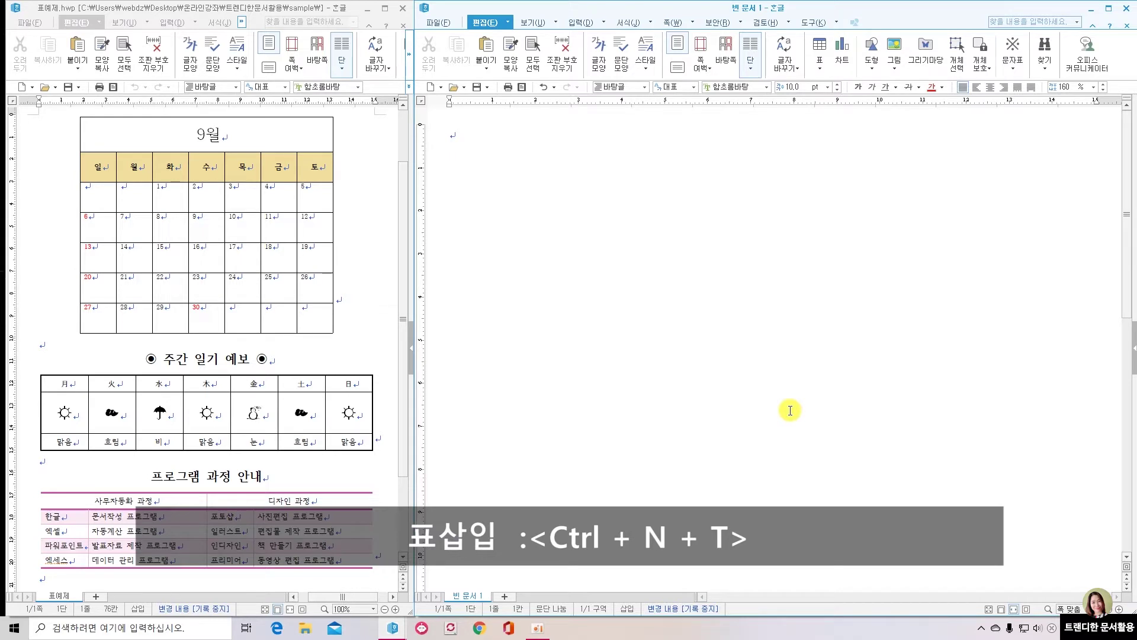
# Step: Create a table with 7 rows and 7 columns in the blank document, with 글자처럼 취급 on
pyautogui.hotkey('ctrl', 'n')
pyautogui.press('t')
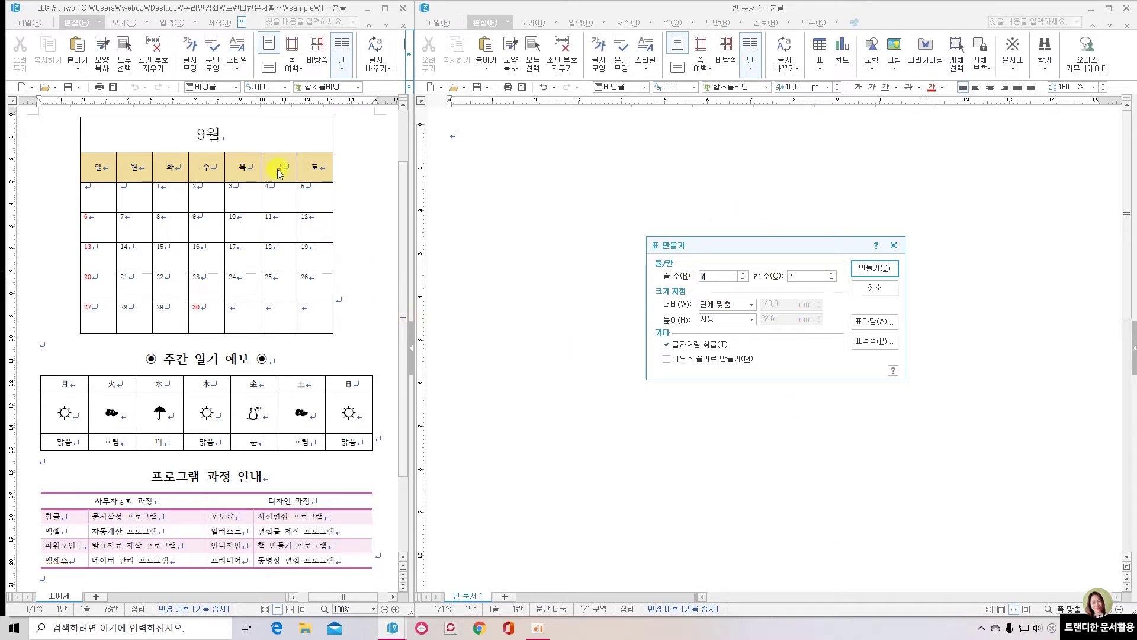
pyautogui.moveTo(83, 121)
pyautogui.mouseDown()
pyautogui.moveTo(216, 163)
pyautogui.moveTo(325, 323)
pyautogui.mouseUp()
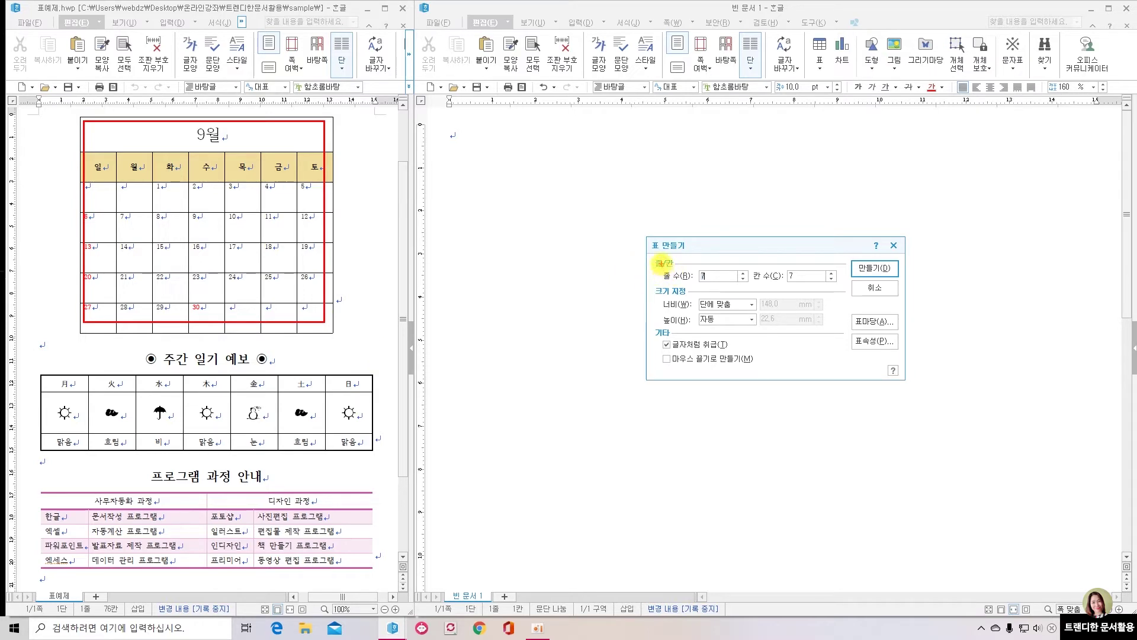
pyautogui.moveTo(661, 265); pyautogui.dragTo(851, 290)
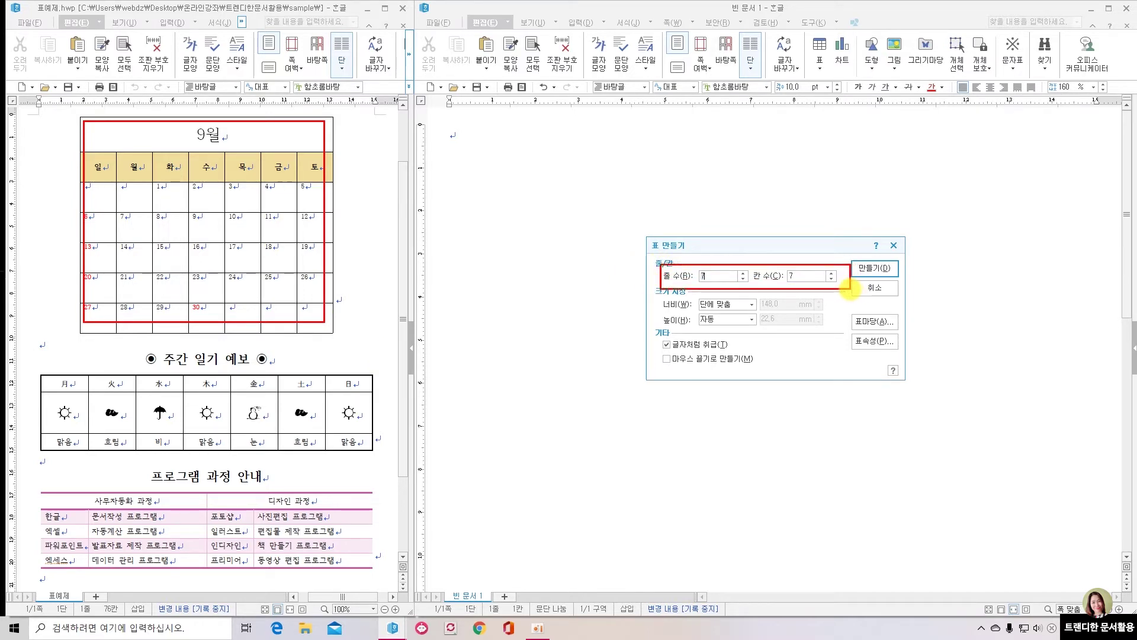
pyautogui.moveTo(655, 336); pyautogui.dragTo(740, 358)
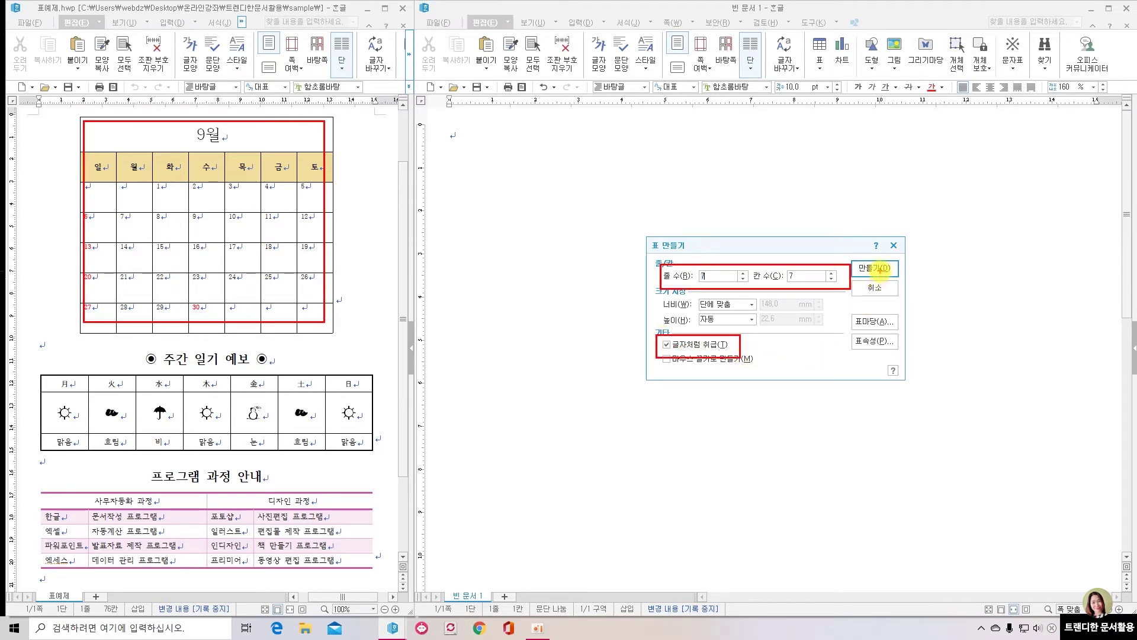
pyautogui.press('Escape')
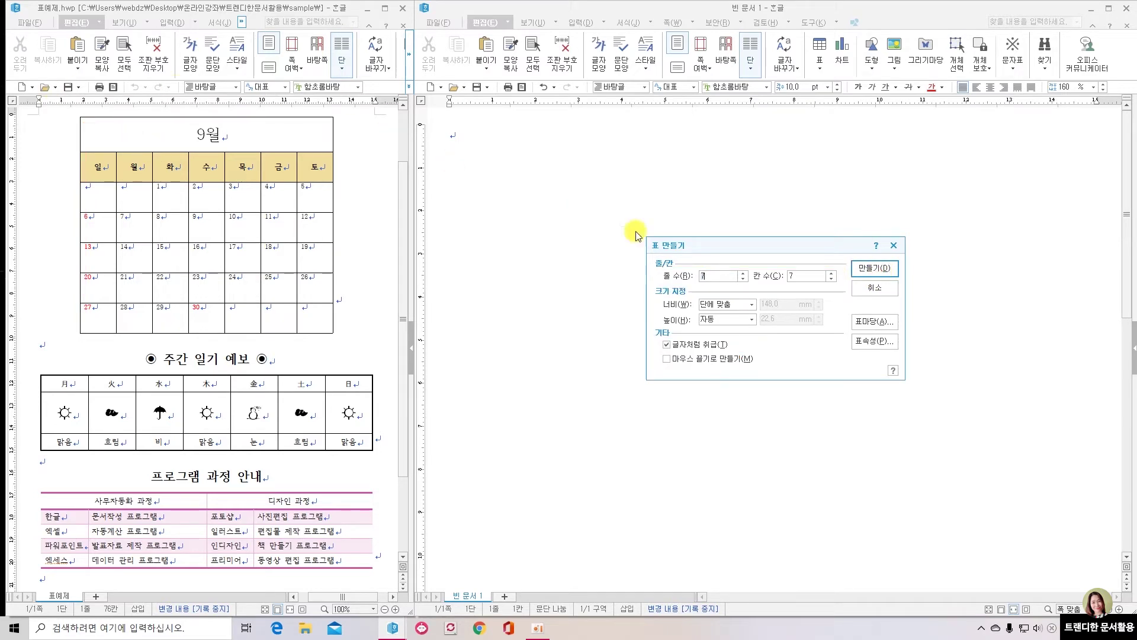
pyautogui.click(871, 266)
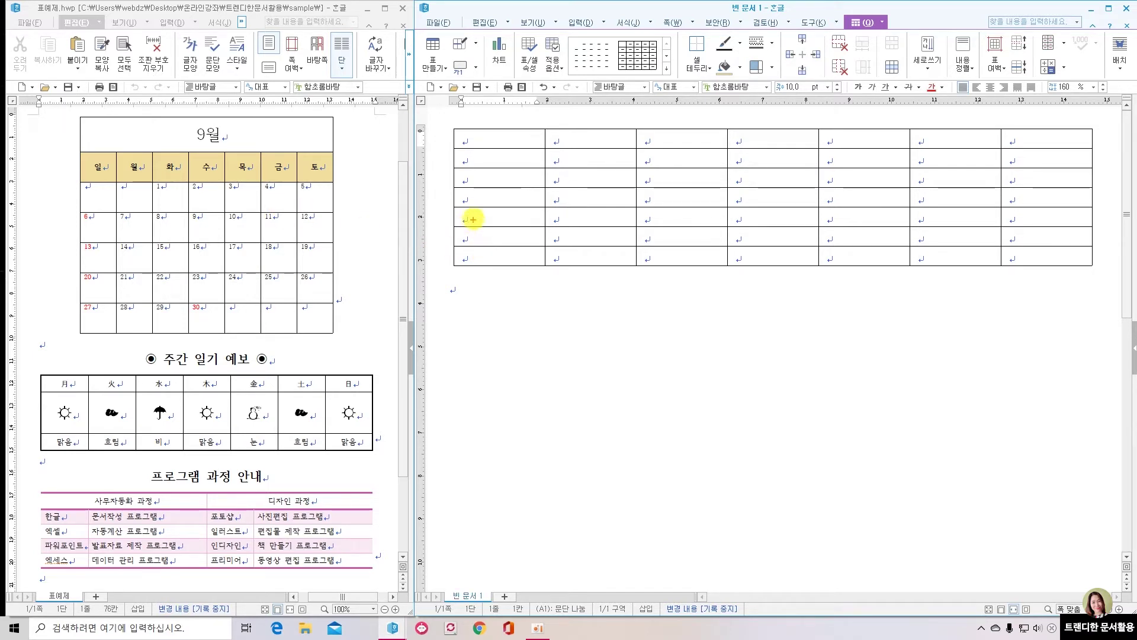
pyautogui.moveTo(460, 131); pyautogui.dragTo(542, 145)
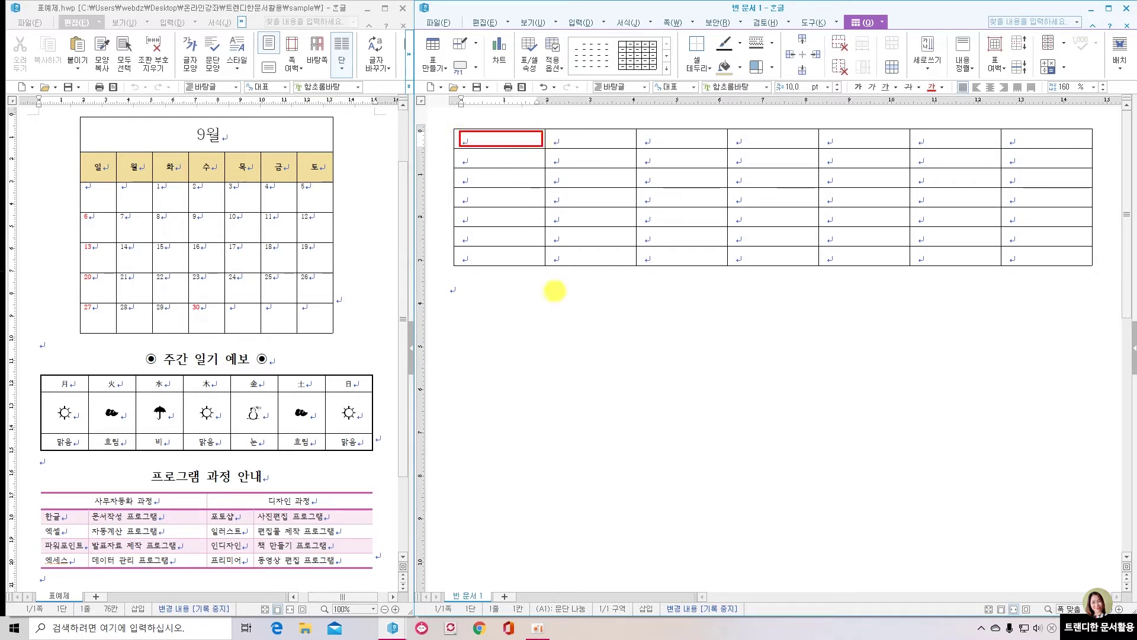
pyautogui.moveTo(552, 291)
pyautogui.mouseDown()
pyautogui.moveTo(553, 307)
pyautogui.moveTo(578, 294)
pyautogui.moveTo(602, 323)
pyautogui.moveTo(585, 358)
pyautogui.moveTo(626, 351)
pyautogui.mouseUp()
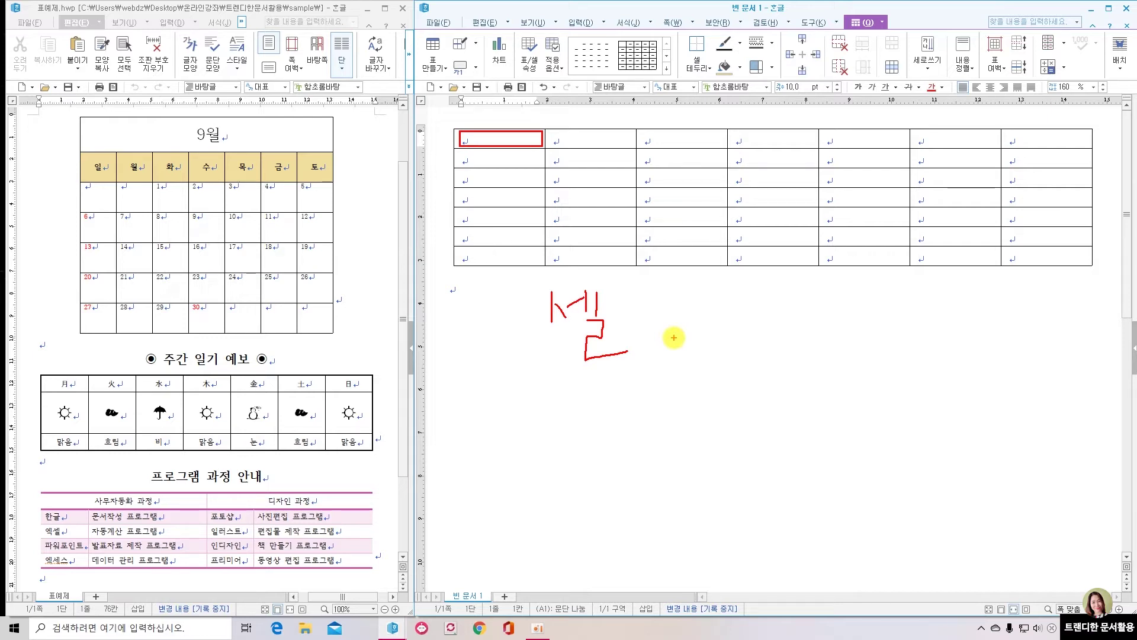
# Step: Select all cells and adjust the column widths evenly until the table is about 9 cm wide
pyautogui.moveTo(502, 138)
pyautogui.mouseDown()
pyautogui.moveTo(944, 223)
pyautogui.moveTo(1027, 273)
pyautogui.mouseUp()
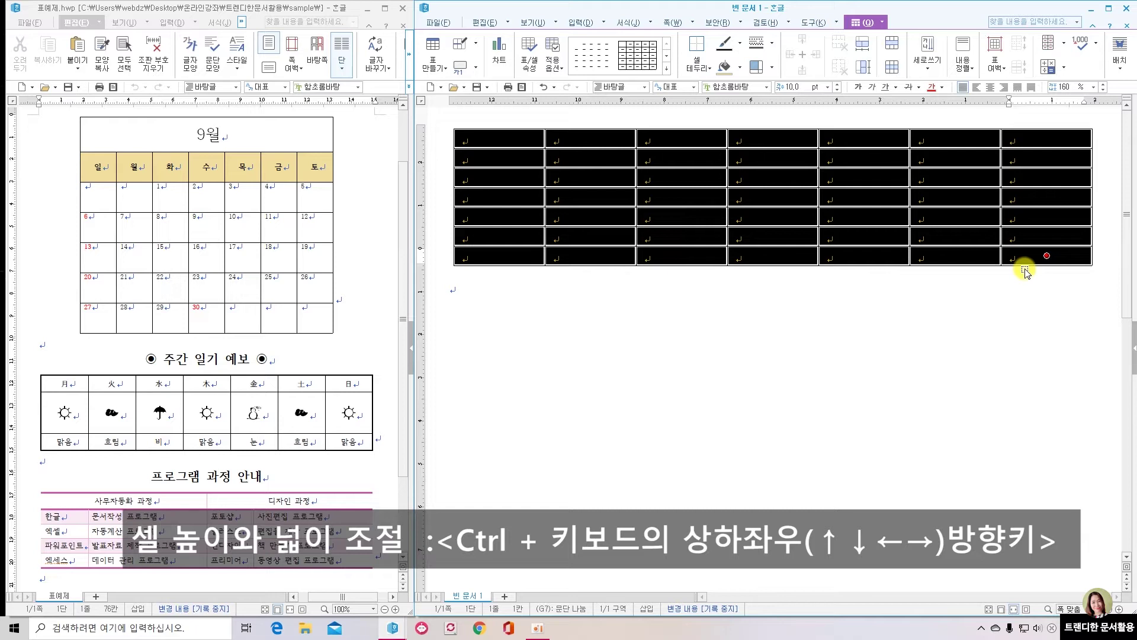
pyautogui.hotkey('ctrl', 'Left')
pyautogui.hotkey('ctrl', 'Left')
pyautogui.hotkey('ctrl', 'Left')
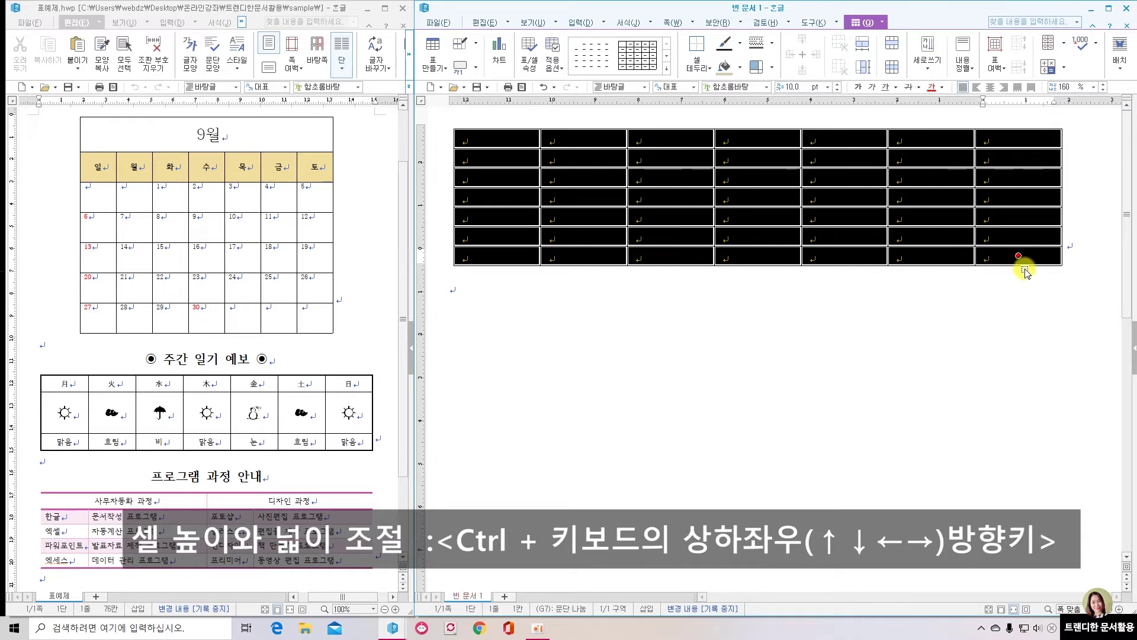
pyautogui.hotkey('ctrl', 'Left')
pyautogui.hotkey('ctrl', 'Left')
pyautogui.hotkey('ctrl', 'Left')
pyautogui.hotkey('ctrl', 'Left')
pyautogui.hotkey('ctrl', 'Left')
pyautogui.hotkey('ctrl', 'Left')
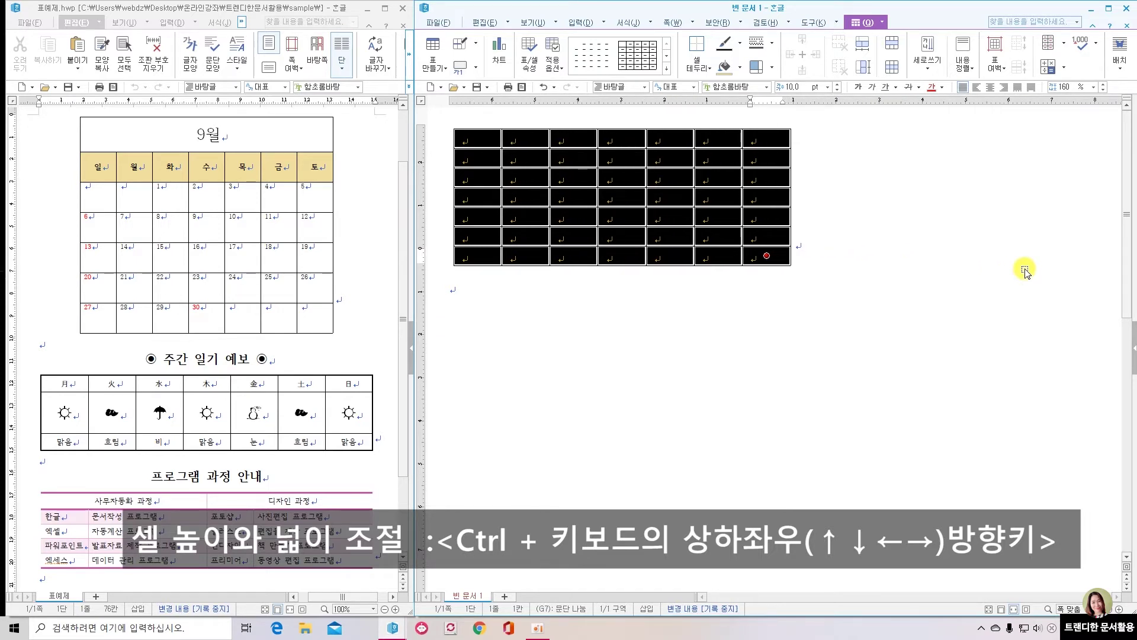
pyautogui.hotkey('ctrl', 'Right')
pyautogui.hotkey('ctrl', 'Right')
pyautogui.hotkey('ctrl', 'Right')
pyautogui.hotkey('ctrl', 'Right')
pyautogui.hotkey('ctrl', 'Right')
pyautogui.hotkey('ctrl', 'Left')
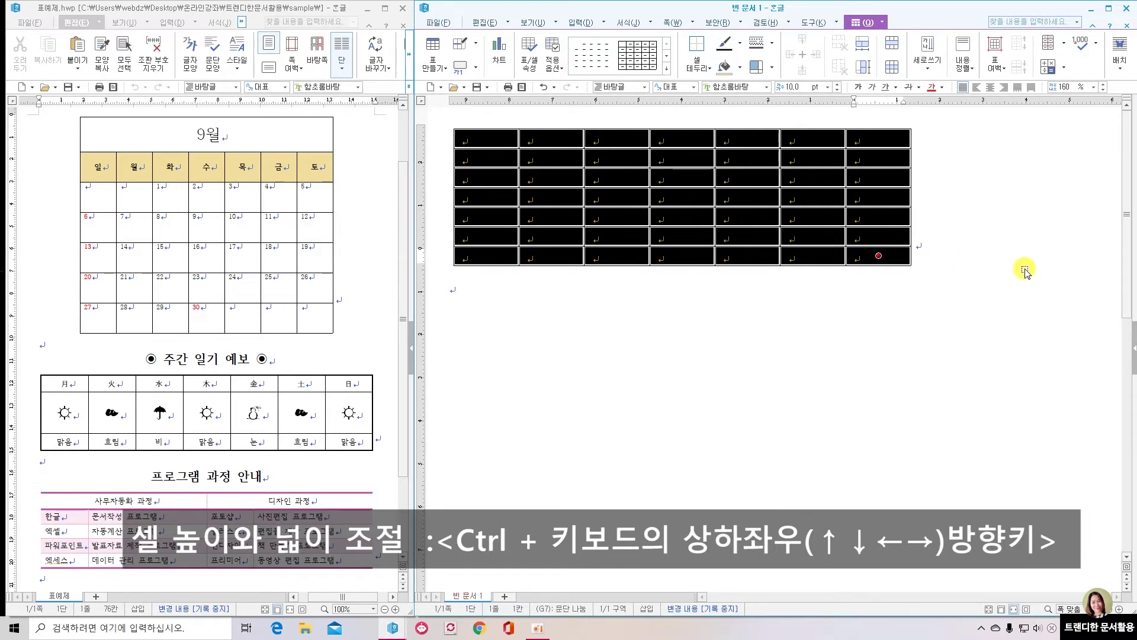
pyautogui.hotkey('ctrl', 'Left')
pyautogui.hotkey('ctrl', 'Left')
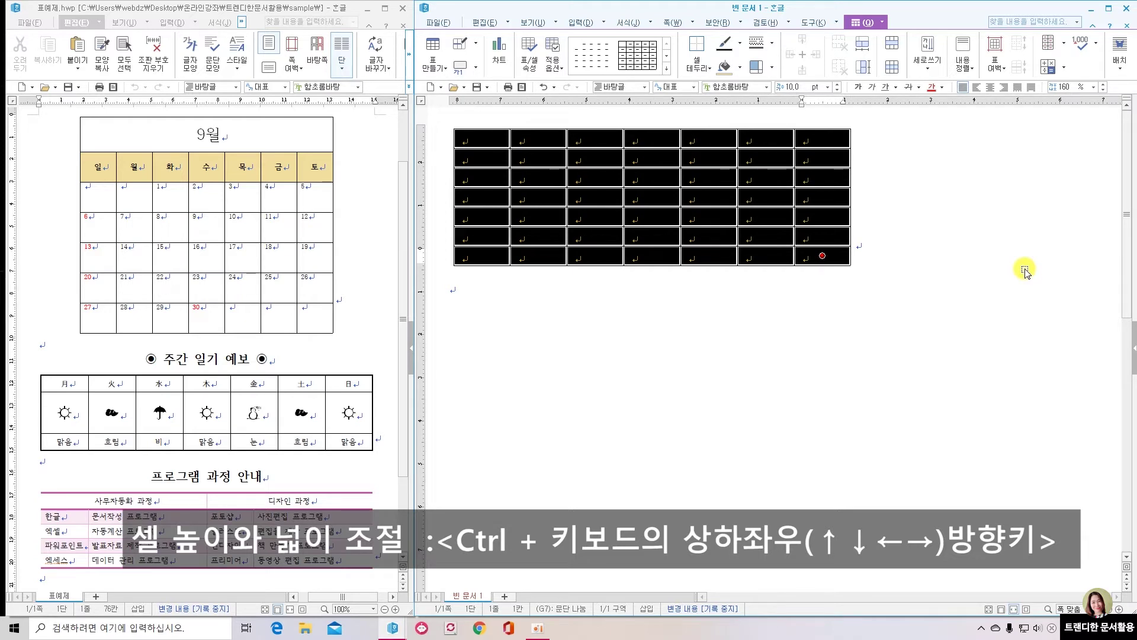
# Step: Adjust the row heights of the fully selected table evenly until it is about 9 cm high, and release the selection
pyautogui.hotkey('ctrl', 'Down')
pyautogui.hotkey('ctrl', 'Down')
pyautogui.hotkey('ctrl', 'Down')
pyautogui.hotkey('ctrl', 'Down')
pyautogui.hotkey('ctrl', 'Down')
pyautogui.hotkey('ctrl', 'Down')
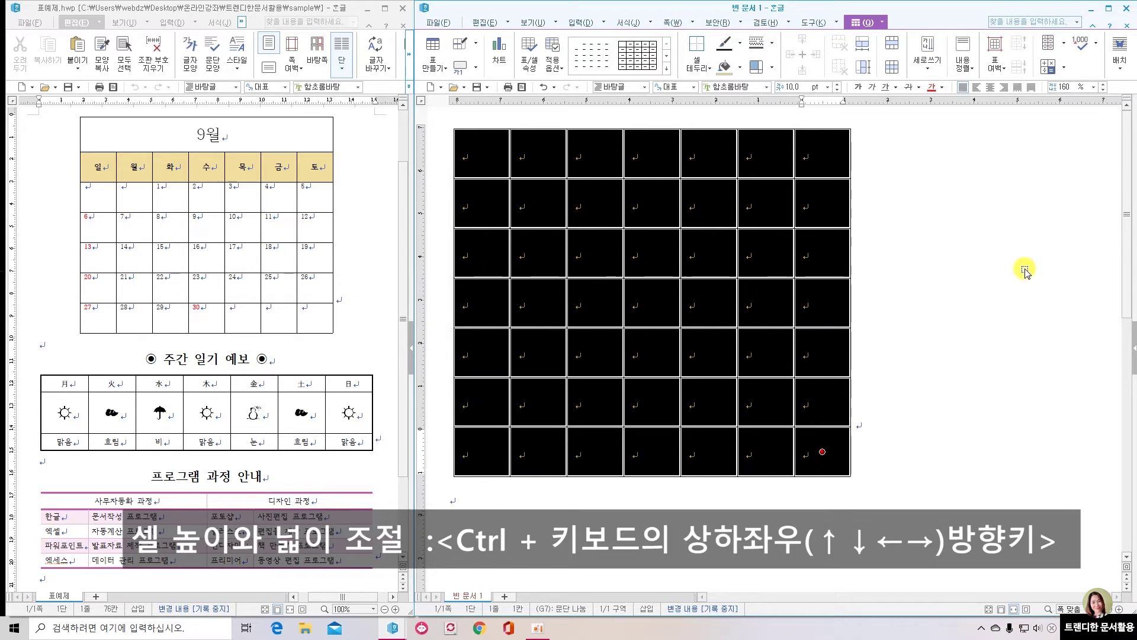
pyautogui.hotkey('ctrl', 'Up')
pyautogui.hotkey('ctrl', 'Up')
pyautogui.hotkey('ctrl', 'Up')
pyautogui.hotkey('ctrl', 'Up')
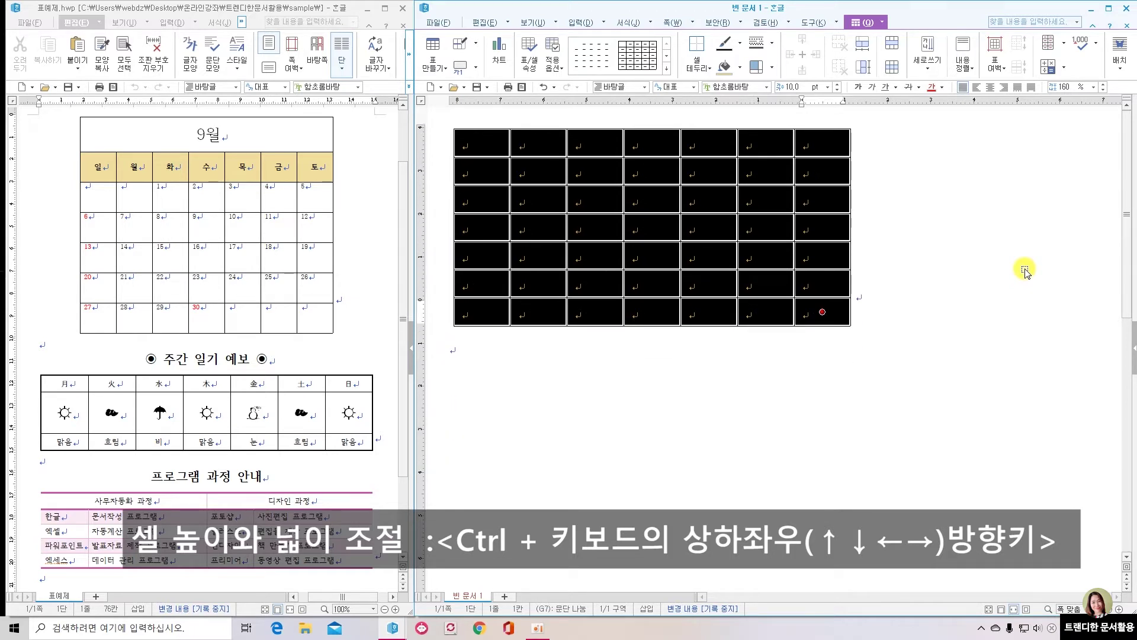
pyautogui.hotkey('ctrl', 'Down')
pyautogui.hotkey('ctrl', 'Down')
pyautogui.hotkey('ctrl', 'Down')
pyautogui.hotkey('ctrl', 'Down')
pyautogui.hotkey('ctrl', 'Down')
pyautogui.hotkey('ctrl', 'Down')
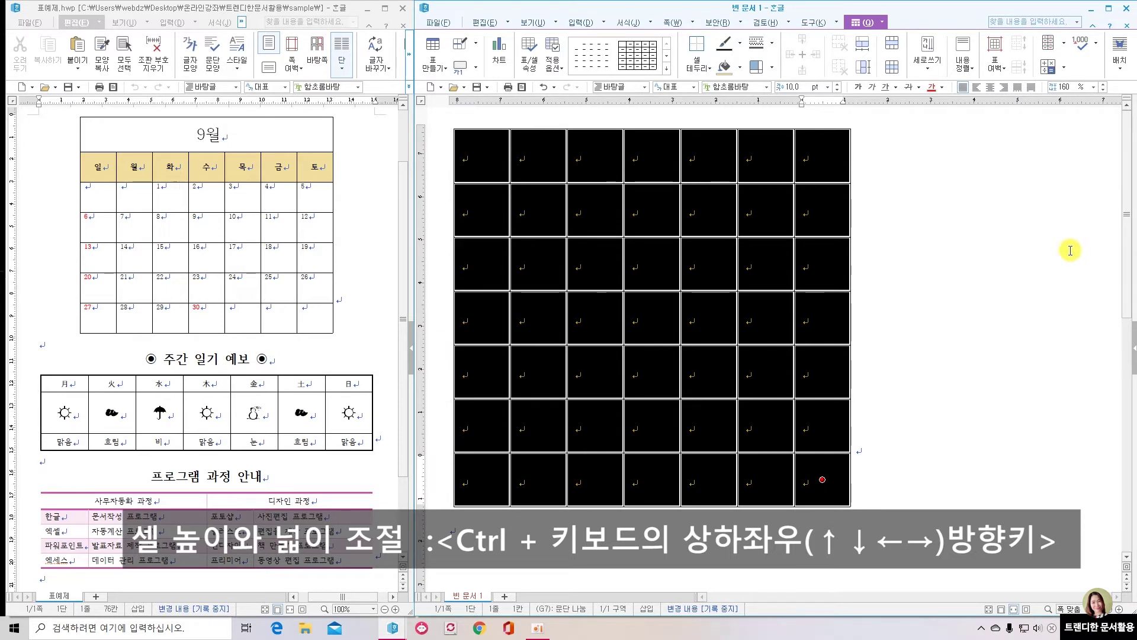
pyautogui.press('Escape')
# Step: Select the fourth and fifth cells of the first row and narrow their columns to about 0.7 cm each
pyautogui.moveTo(648, 158); pyautogui.dragTo(695, 160)
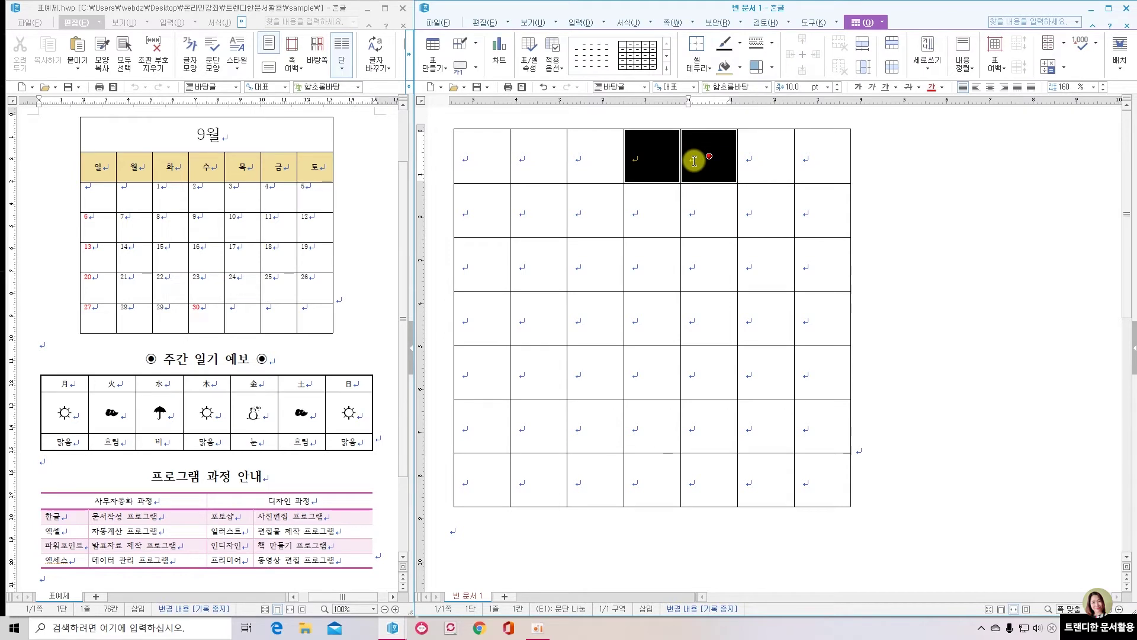
pyautogui.hotkey('ctrl', 'Left')
pyautogui.hotkey('ctrl', 'Left')
pyautogui.hotkey('ctrl', 'Left')
pyautogui.hotkey('ctrl', 'Left')
pyautogui.hotkey('ctrl', 'Left')
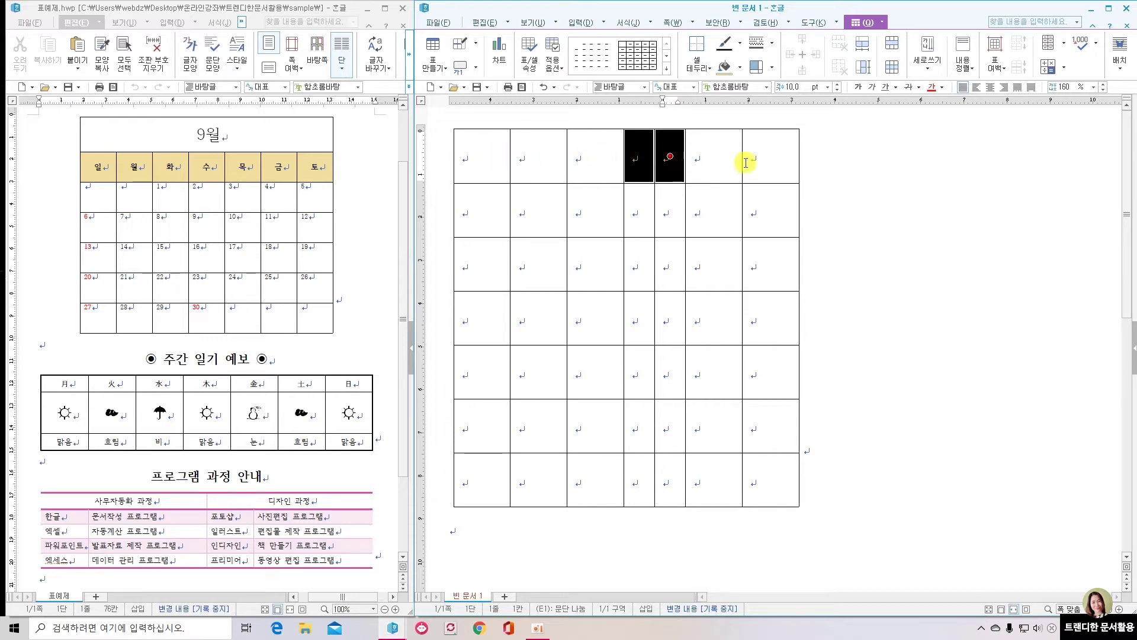
# Step: Reduce the first row's height to about 0.6 cm through the two selected cells, and release the selection
pyautogui.hotkey('ctrl', 'Up')
pyautogui.hotkey('ctrl', 'Up')
pyautogui.hotkey('ctrl', 'Up')
pyautogui.hotkey('ctrl', 'Up')
pyautogui.hotkey('ctrl', 'Up')
pyautogui.hotkey('ctrl', 'Up')
pyautogui.hotkey('ctrl', 'Up')
pyautogui.hotkey('ctrl', 'Up')
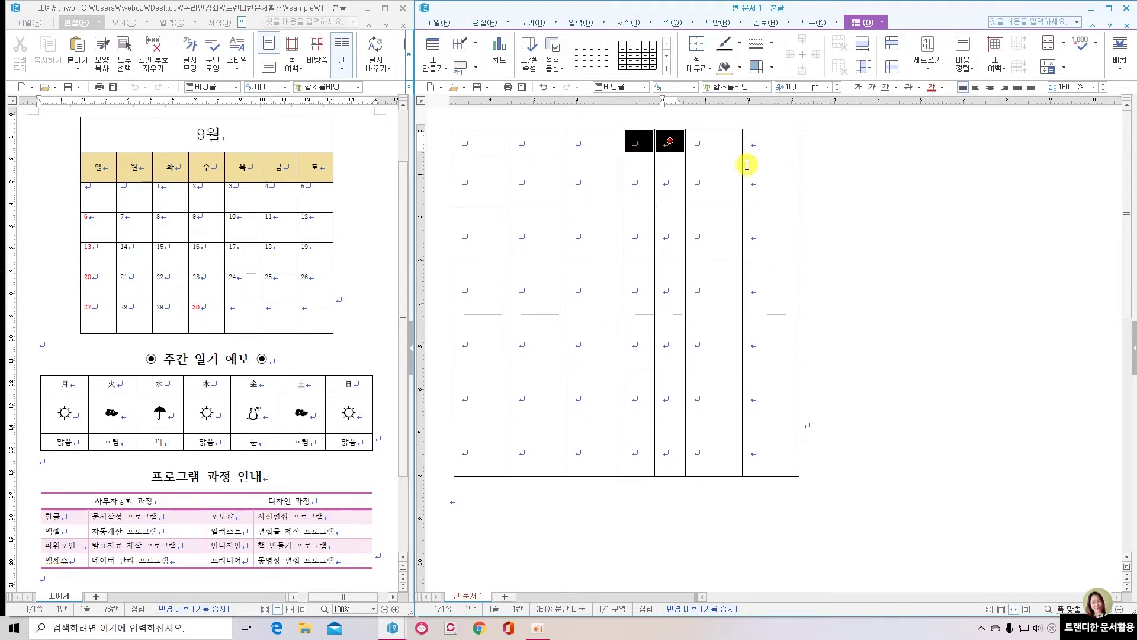
pyautogui.click(832, 212)
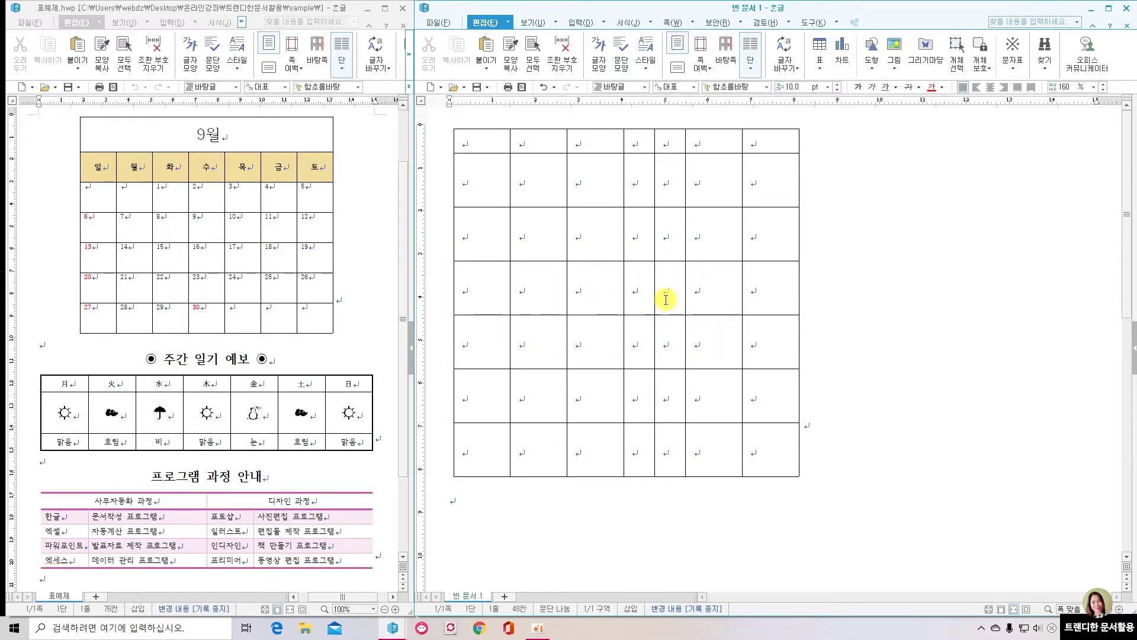
# Step: Select all table cells and equalize them with 셀 높이를 같게 and 셀 너비를 같게
pyautogui.moveTo(484, 142); pyautogui.dragTo(765, 459)
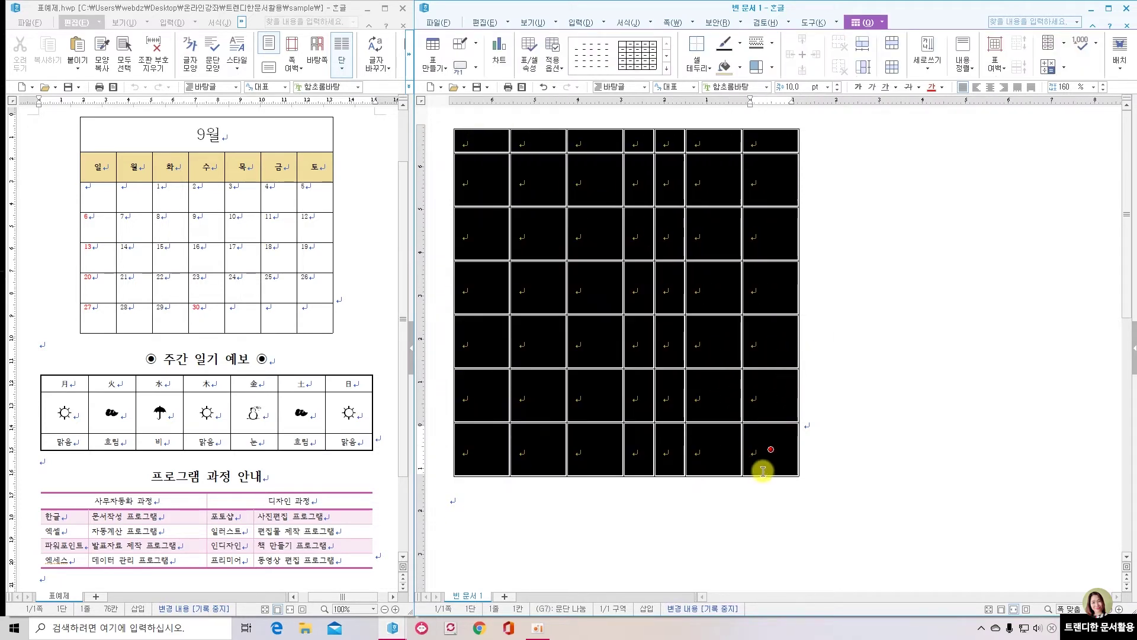
pyautogui.rightClick(667, 286)
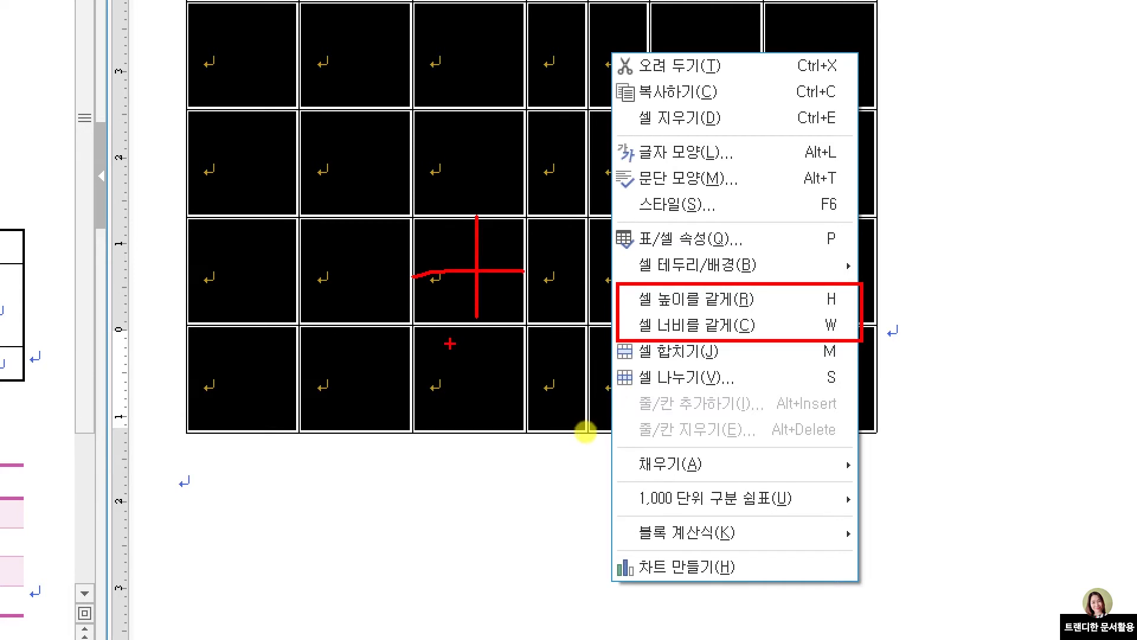
pyautogui.press('Escape')
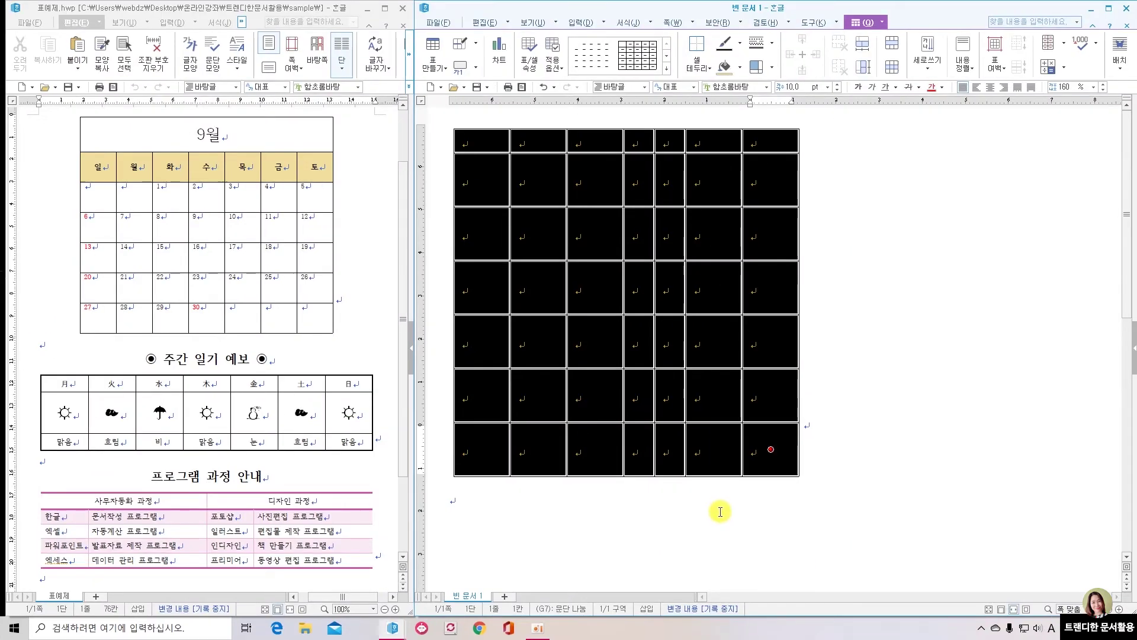
pyautogui.rightClick(721, 298)
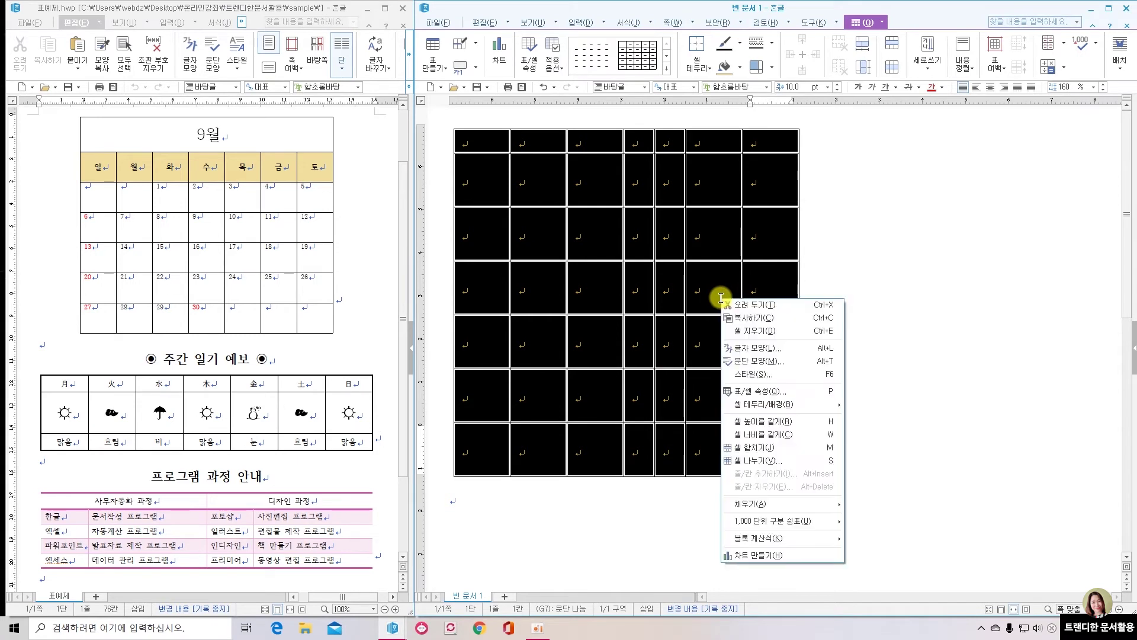
pyautogui.click(778, 422)
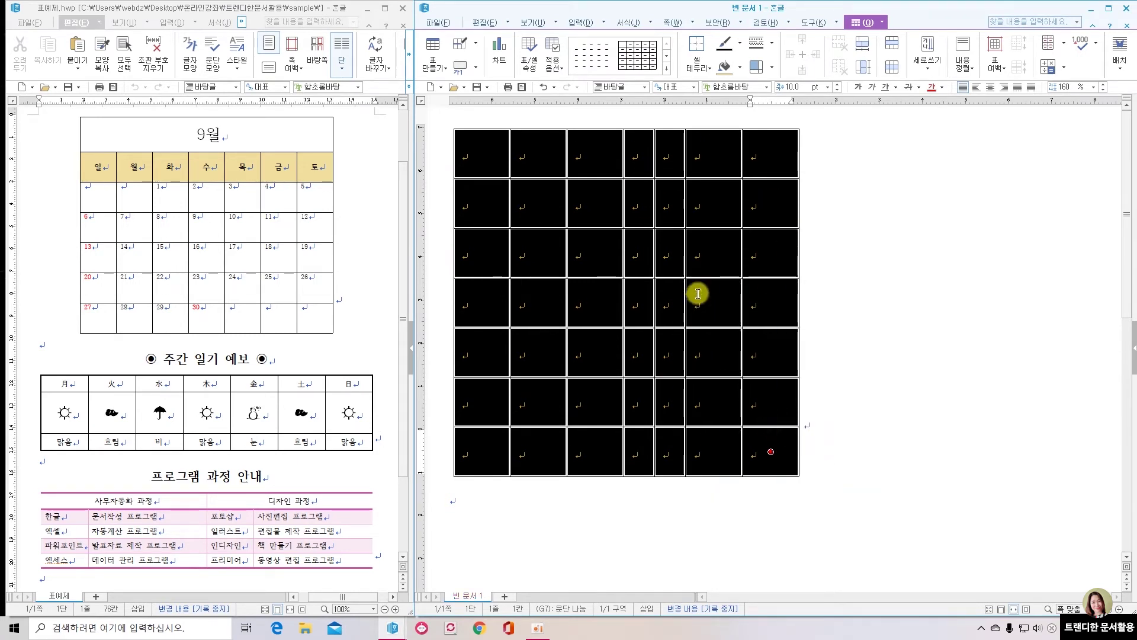
pyautogui.rightClick(707, 253)
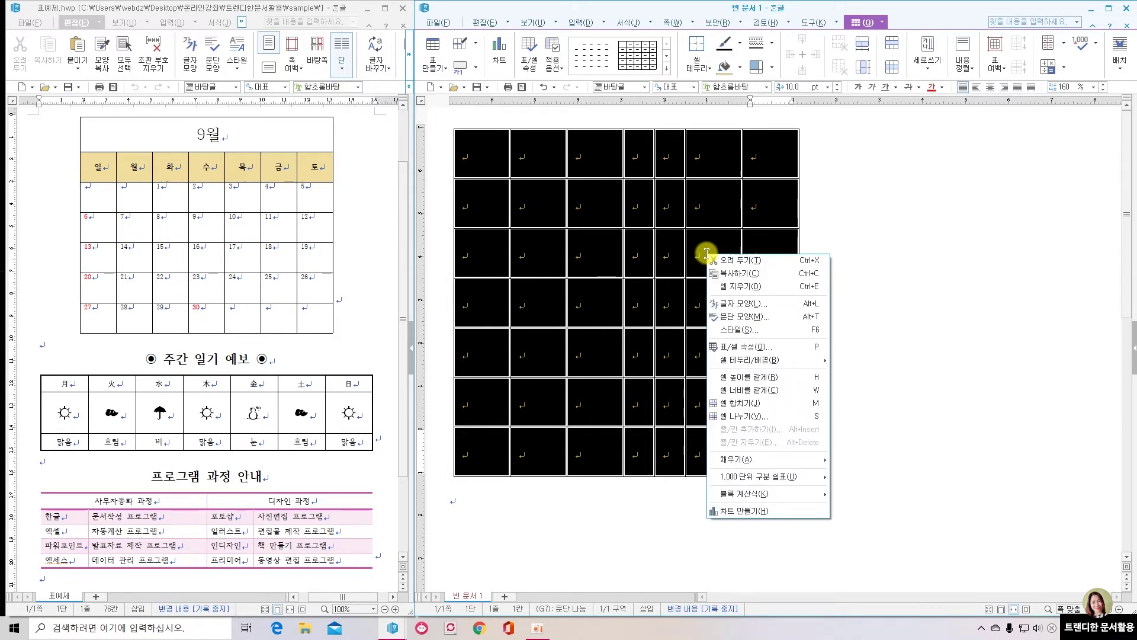
pyautogui.click(758, 391)
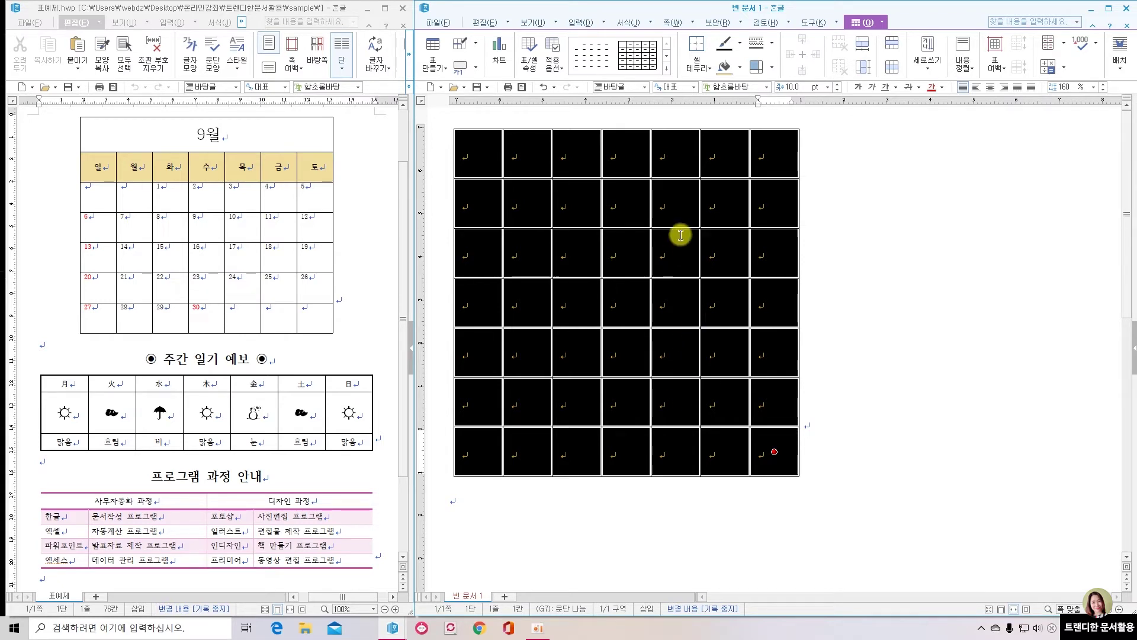
pyautogui.click(860, 271)
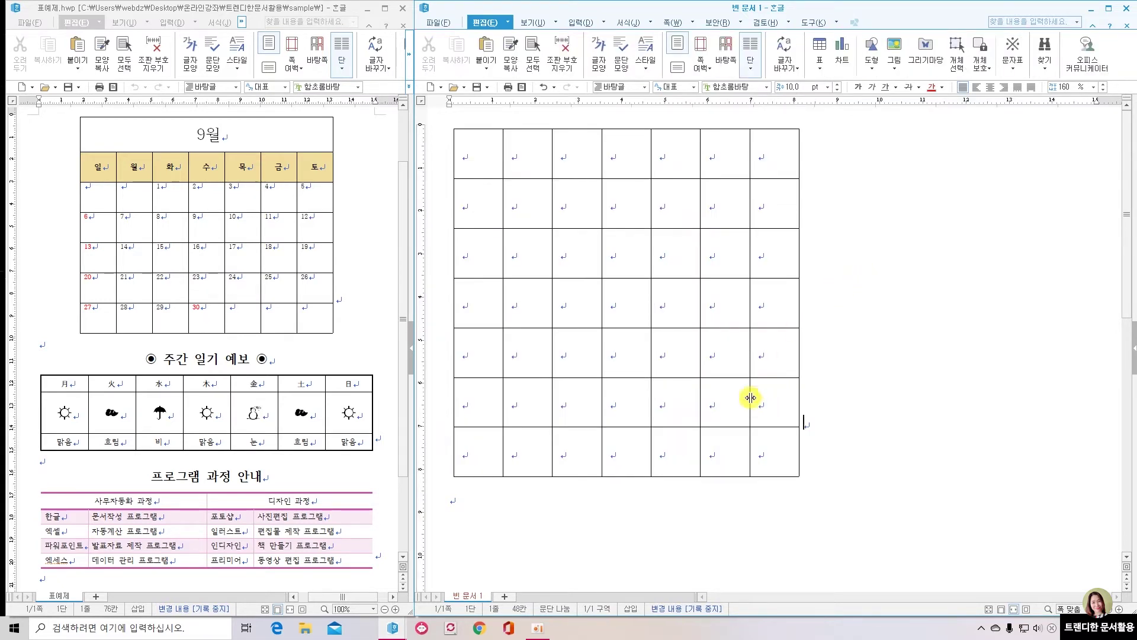
# Step: Merge the seven cells of the first row into one title cell with 셀 합치기
pyautogui.moveTo(467, 146); pyautogui.dragTo(757, 156)
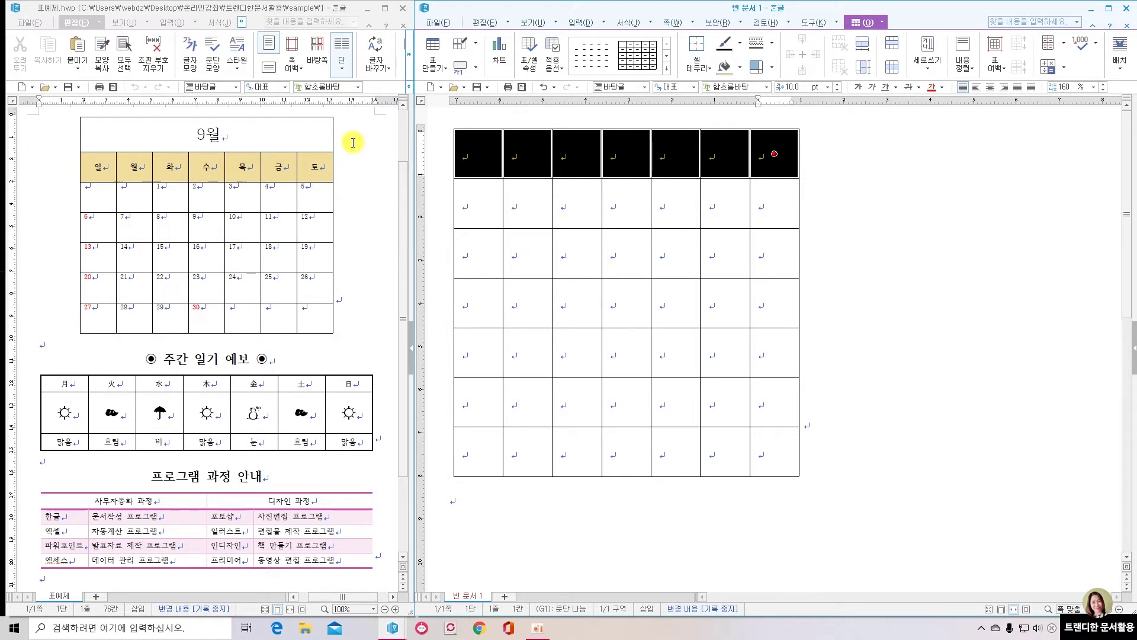
pyautogui.moveTo(254, 136); pyautogui.dragTo(184, 126)
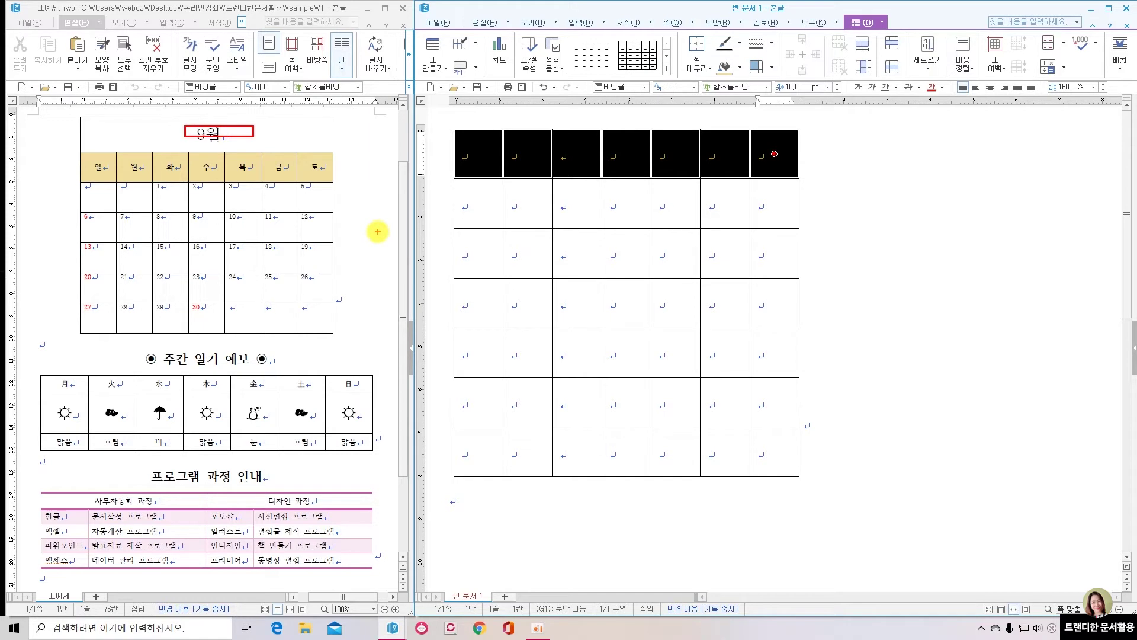
pyautogui.rightClick(670, 155)
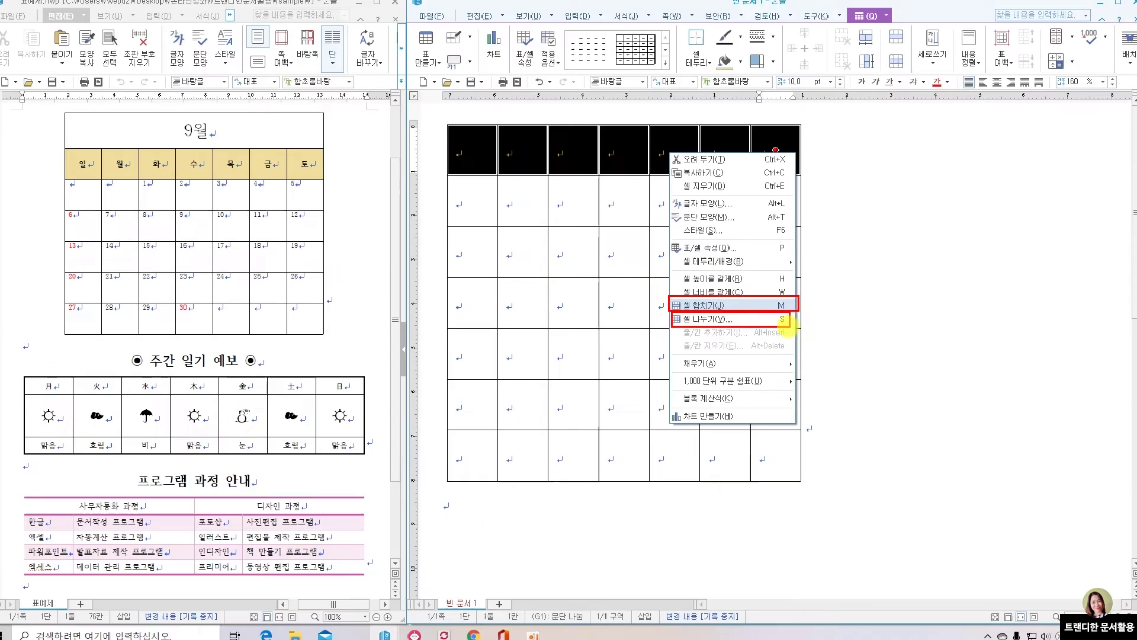
pyautogui.press('Escape')
pyautogui.rightClick(604, 0)
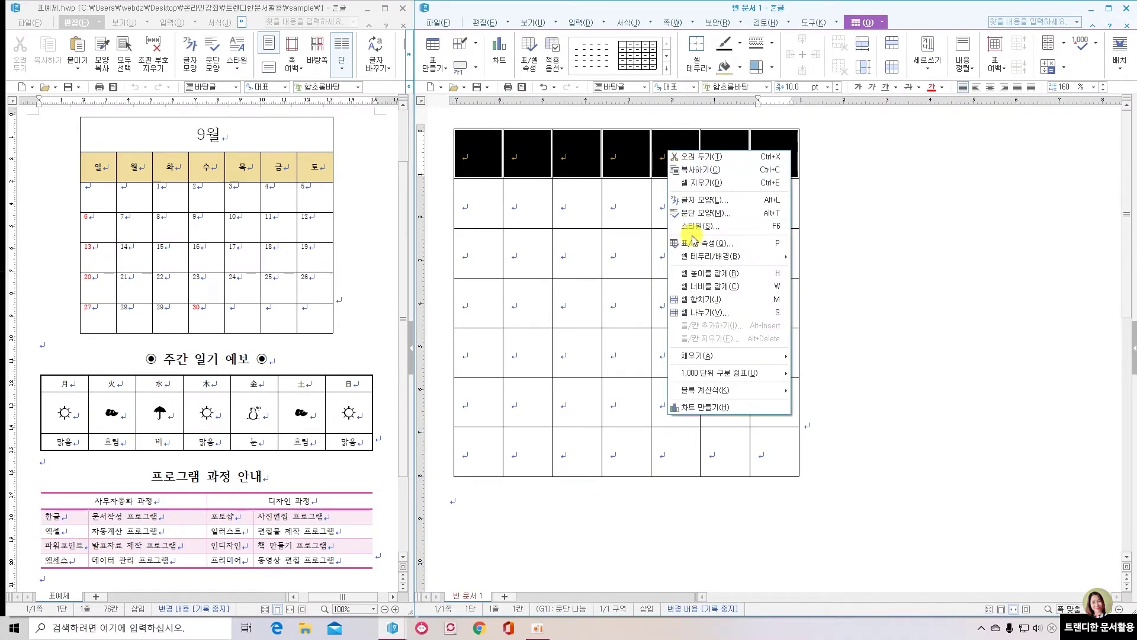
pyautogui.click(710, 299)
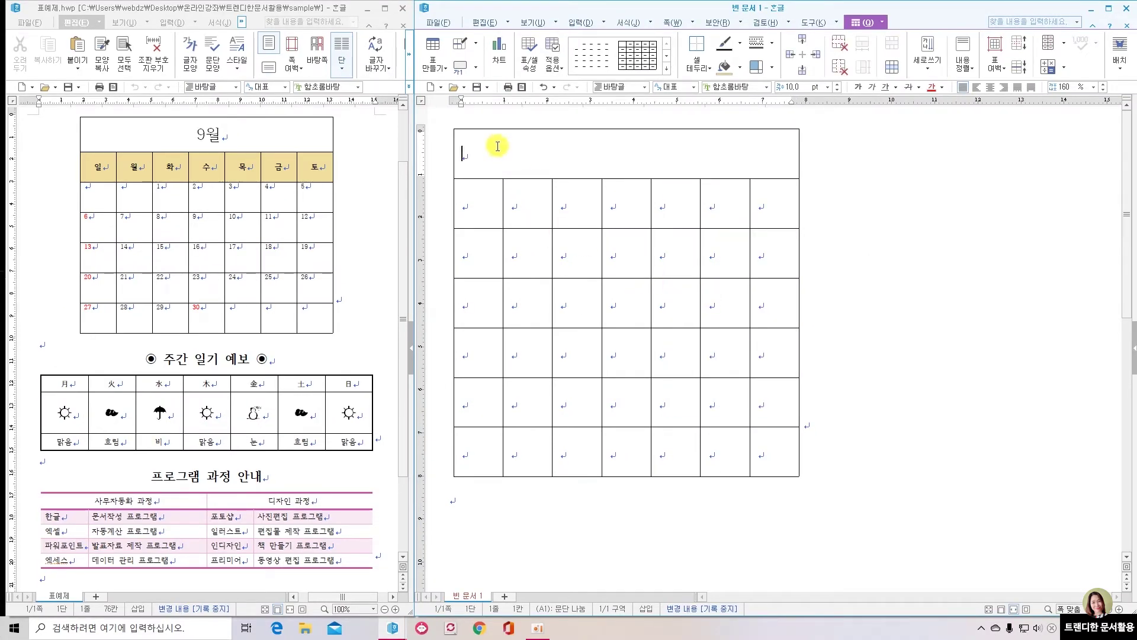
# Step: Split the merged title cell into two columns with 셀 나누기, leaving the row count undivided
pyautogui.rightClick(648, 148)
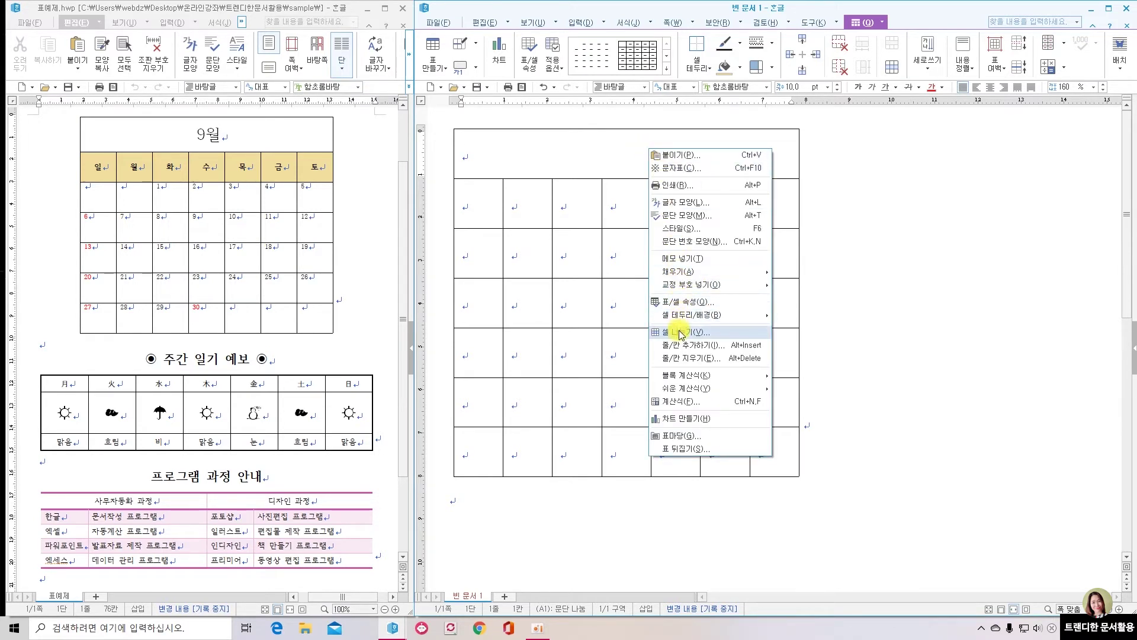
pyautogui.click(680, 333)
pyautogui.click(725, 295)
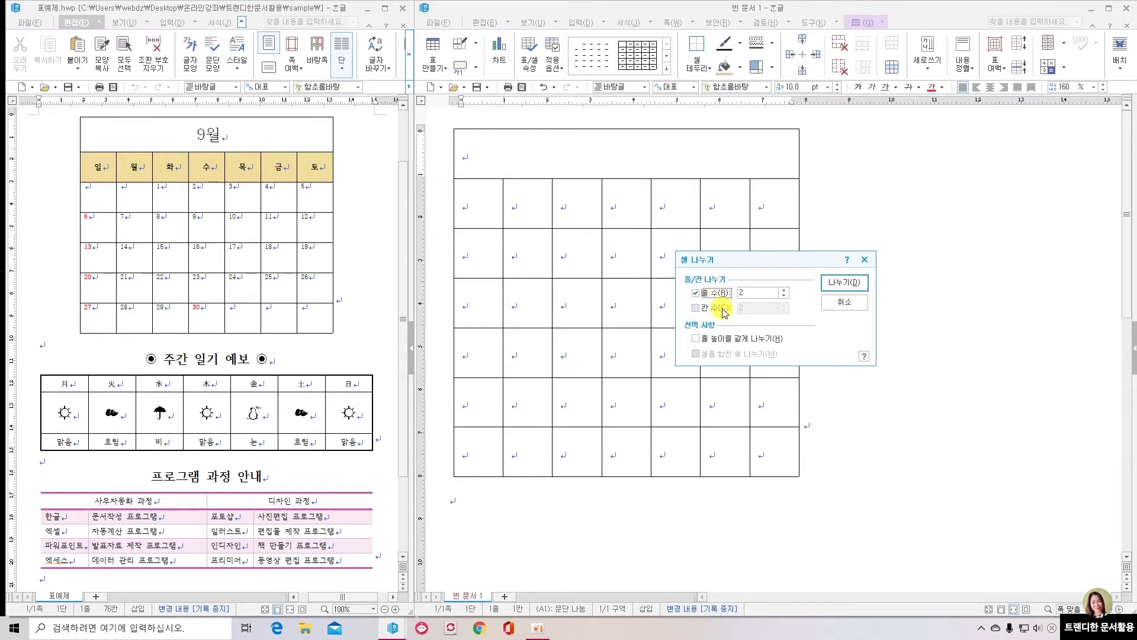
pyautogui.click(696, 294)
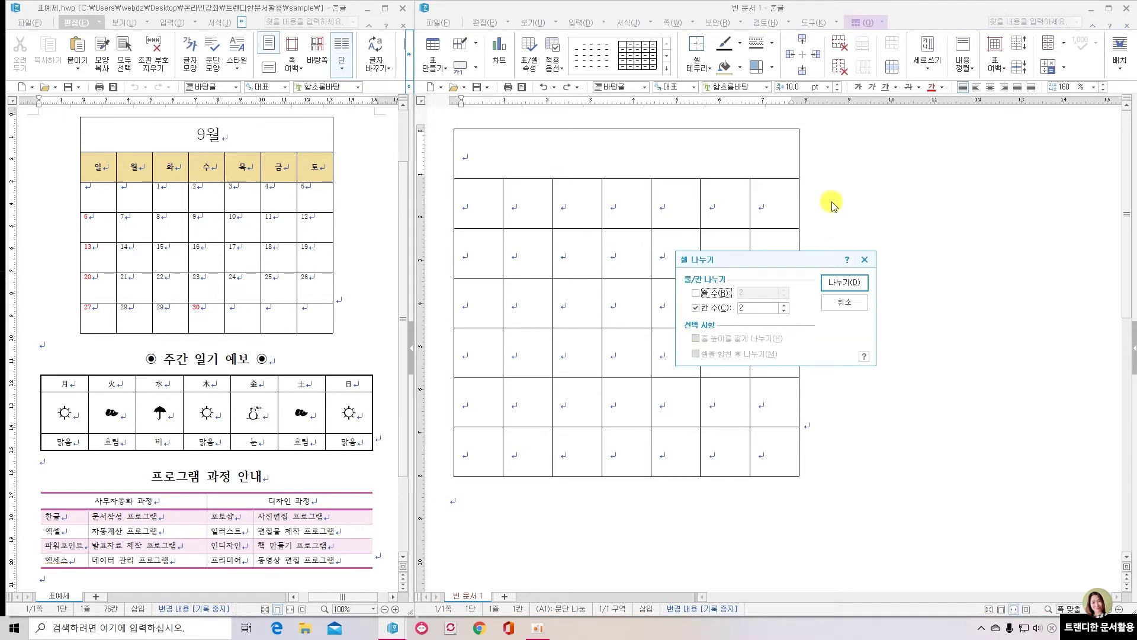
pyautogui.moveTo(784, 256); pyautogui.dragTo(684, 179)
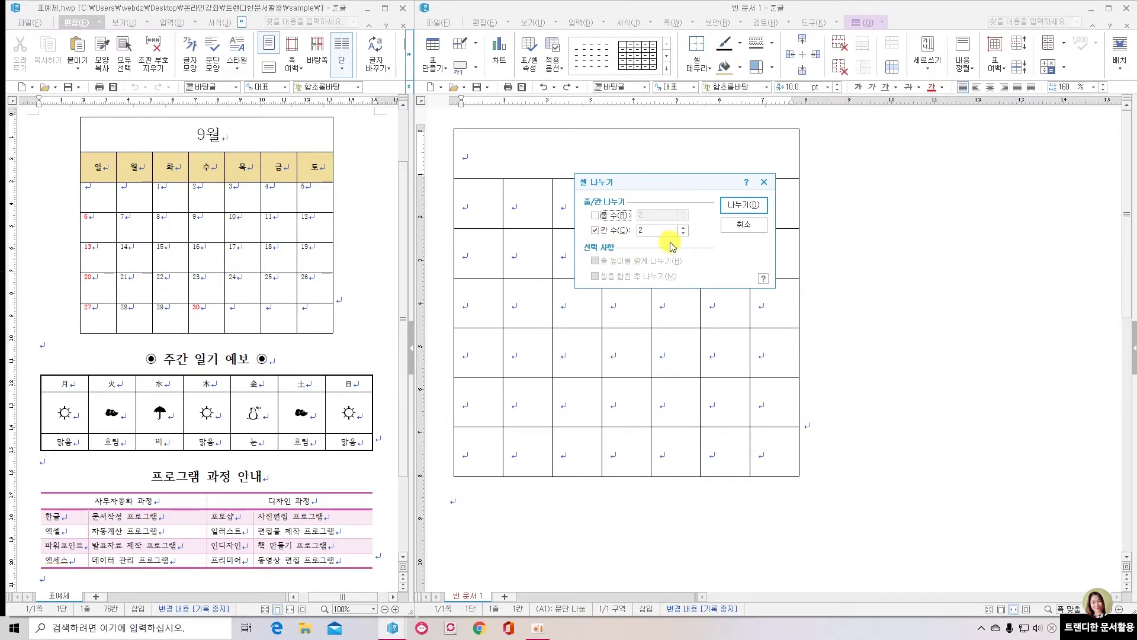
pyautogui.click(742, 206)
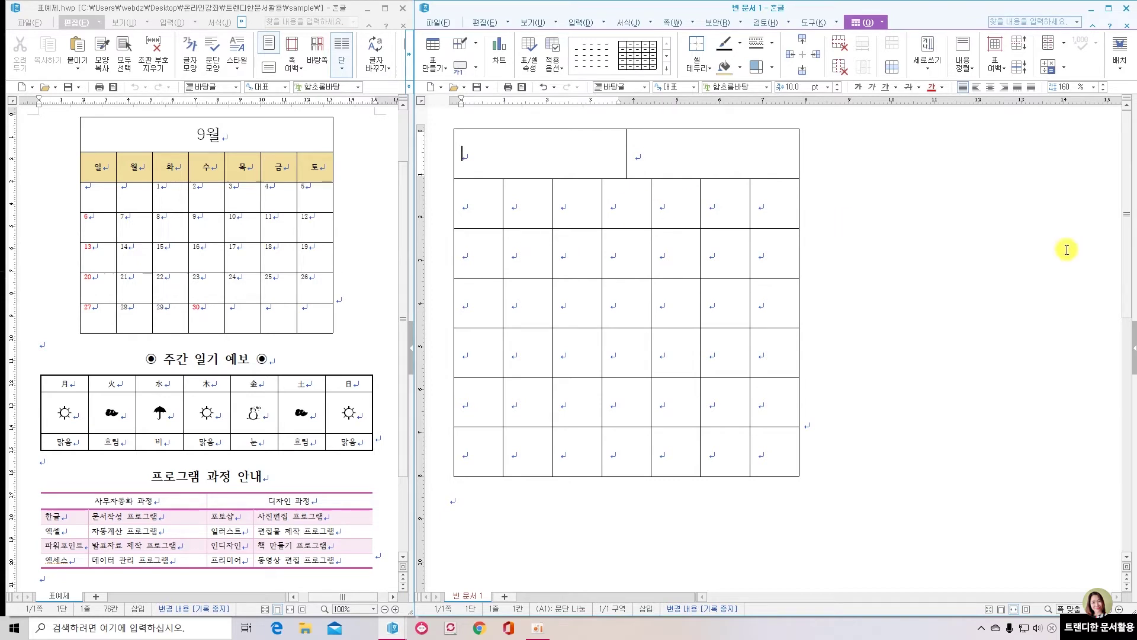
# Step: Merge the two cells of the first row back into a single title cell with 셀 합치기
pyautogui.moveTo(602, 152); pyautogui.dragTo(713, 154)
pyautogui.rightClick(680, 155)
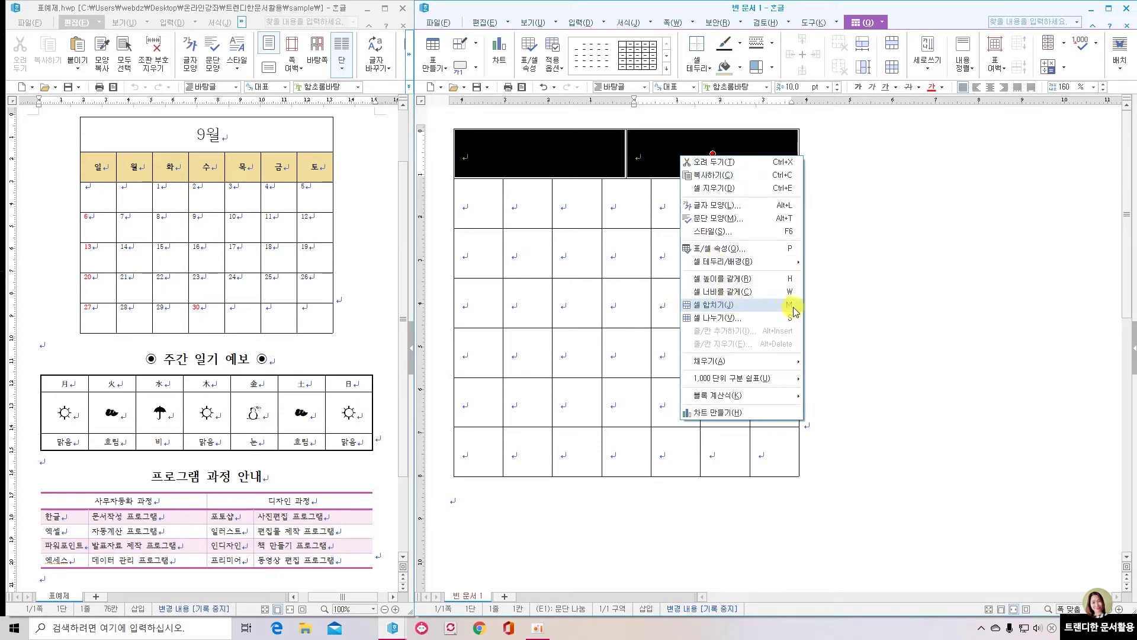
pyautogui.click(663, 154)
pyautogui.moveTo(586, 151); pyautogui.dragTo(690, 164)
pyautogui.press('m')
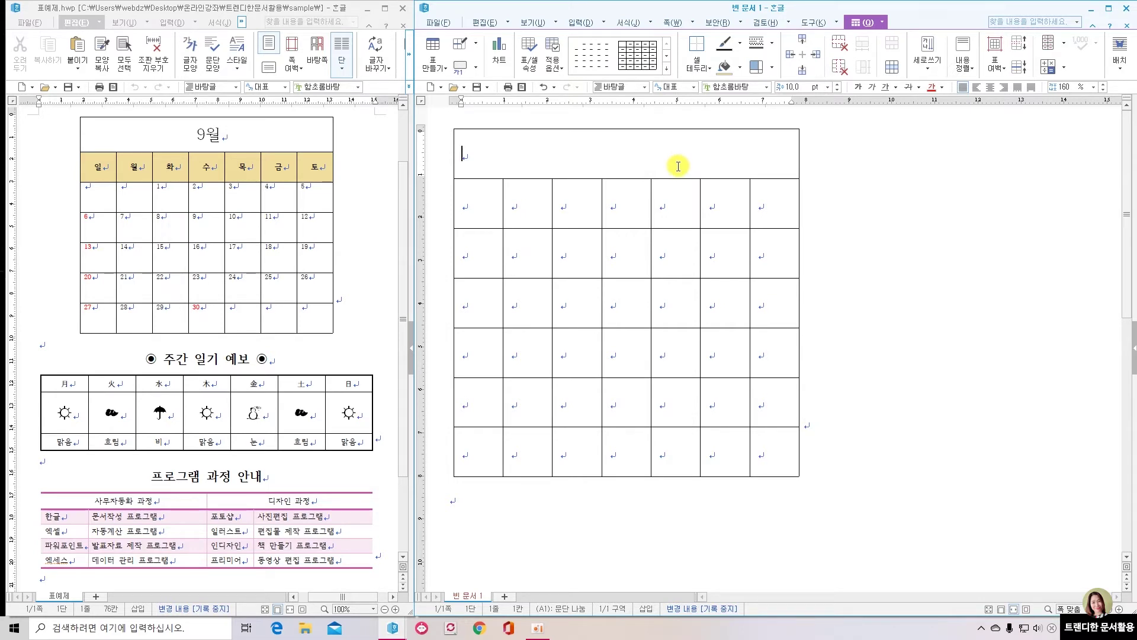
# Step: Enter 9월 as the calendar title in the merged first-row cell
pyautogui.write('9ㅇ')
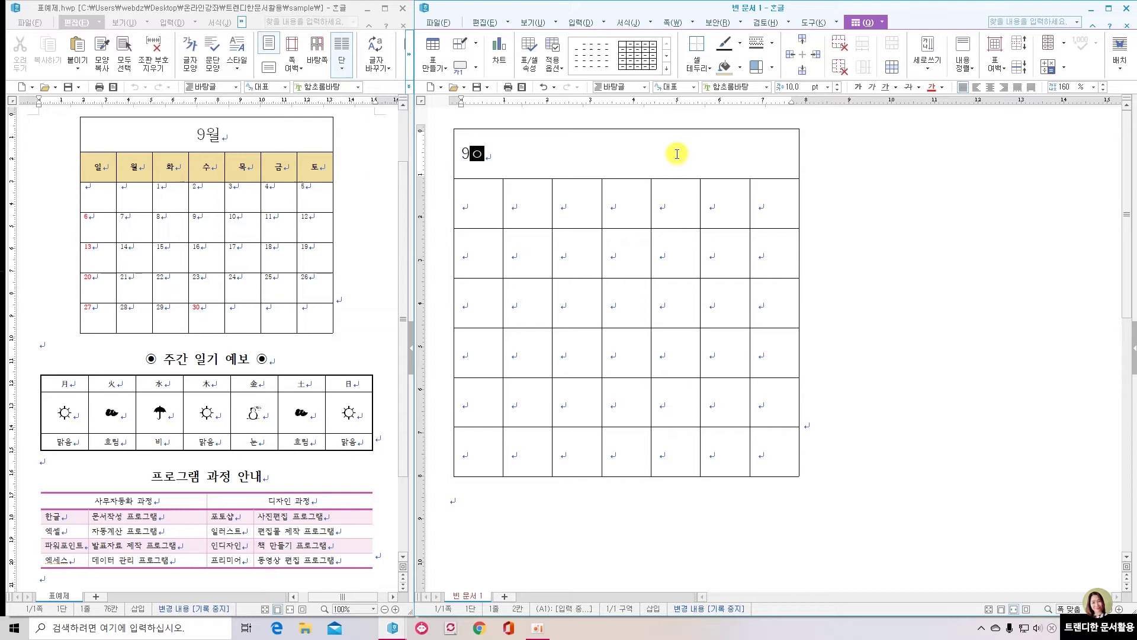
pyautogui.write('ㅝㄹ')
# Step: Enter 일 in the first cell of the second row, try moving between neighbouring cells, and delete the entry
pyautogui.click(482, 207)
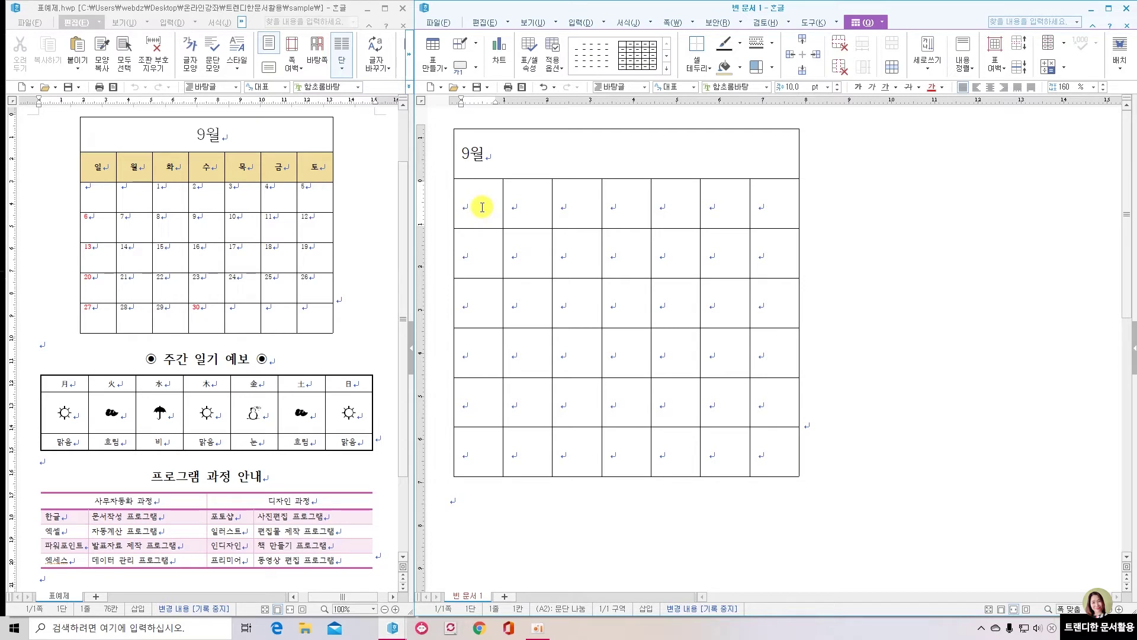
pyautogui.write('일')
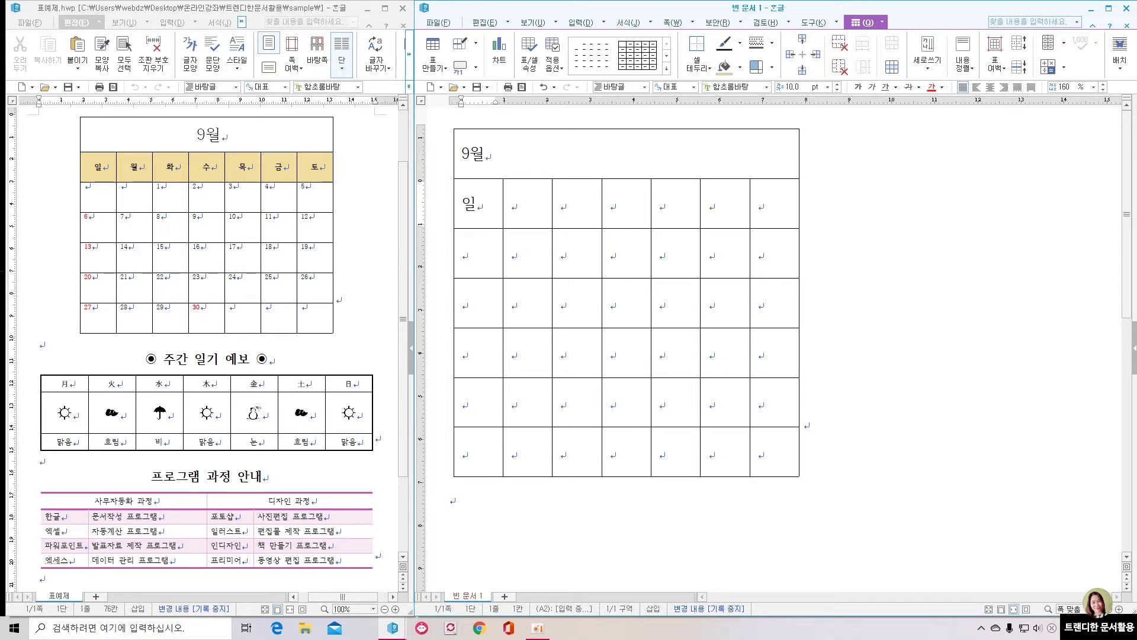
pyautogui.press('Tab')
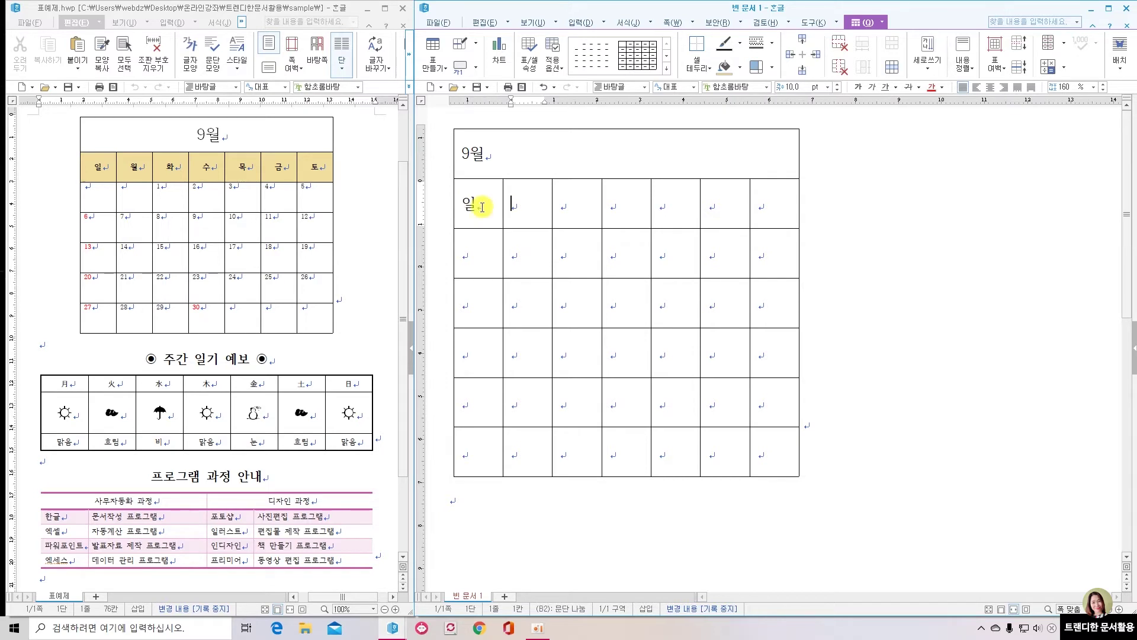
pyautogui.click(483, 207)
pyautogui.press('Tab')
pyautogui.click(483, 207)
pyautogui.click(521, 205)
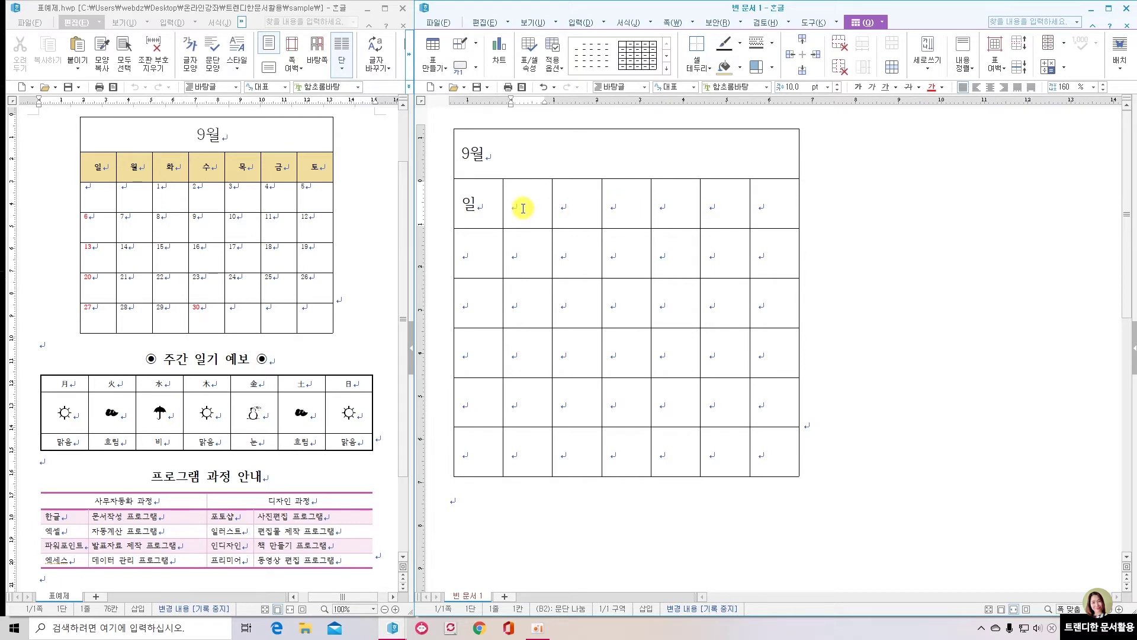
pyautogui.click(479, 203)
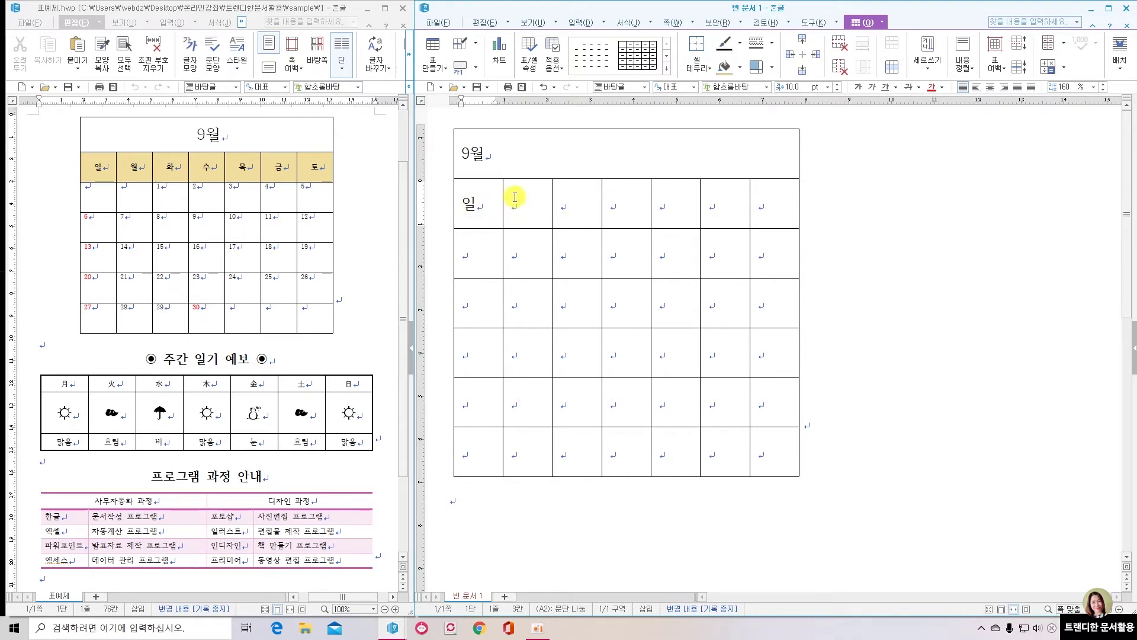
pyautogui.press('BackSpace')
# Step: Fill the seven cells of the second row with the weekday list 일,월,화,수,목,금,토 using 자동 채우기 내용
pyautogui.moveTo(462, 204); pyautogui.dragTo(770, 210)
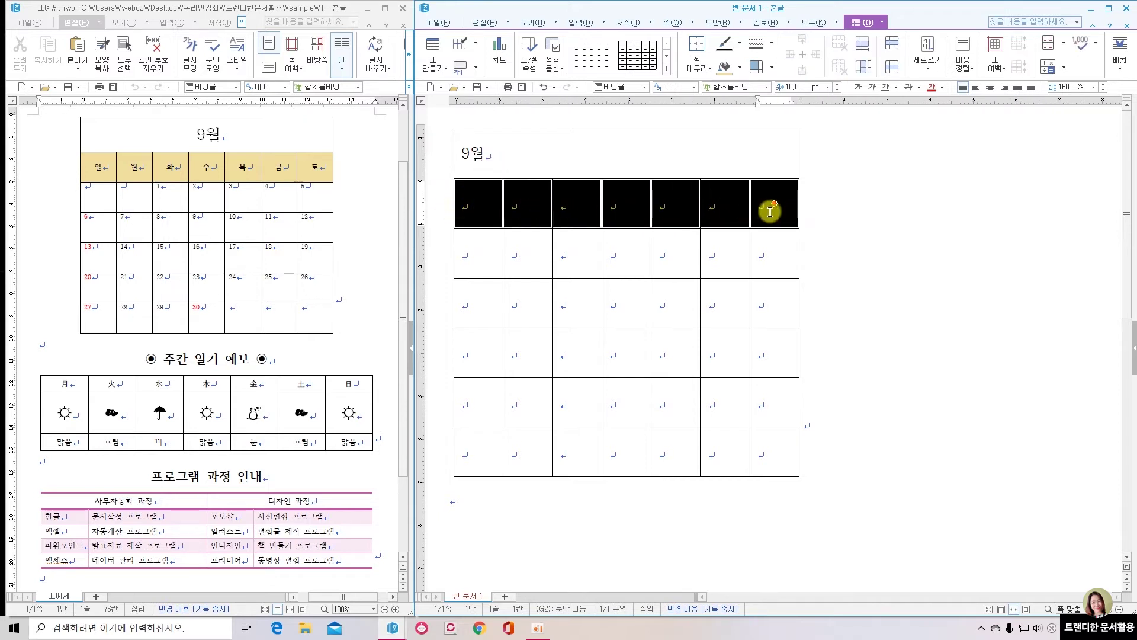
pyautogui.rightClick(736, 205)
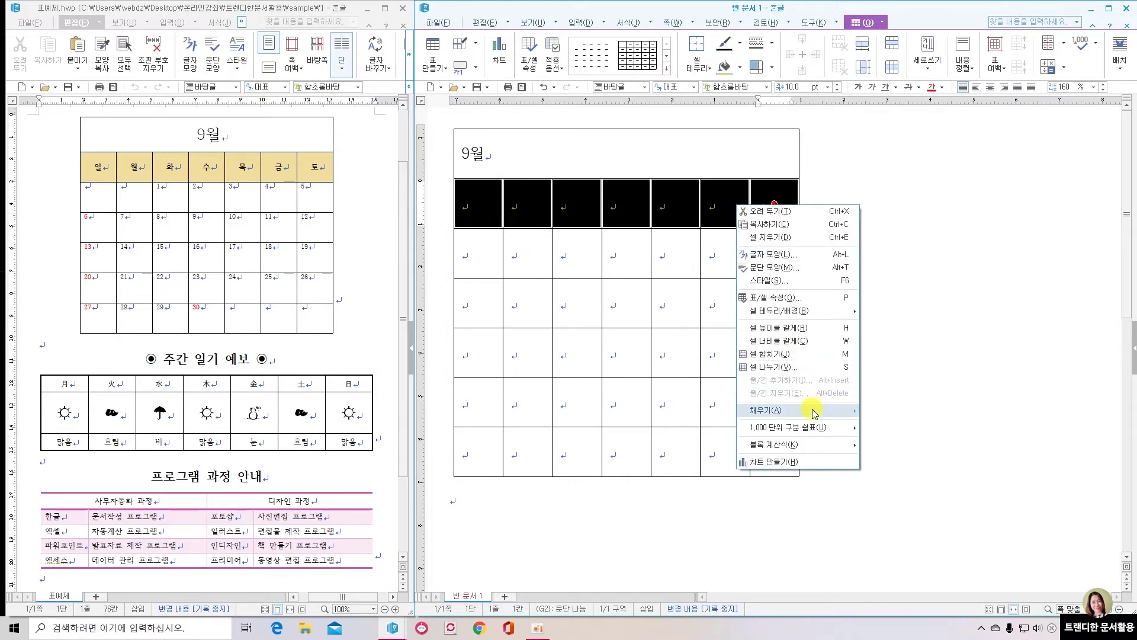
pyautogui.moveTo(814, 412)
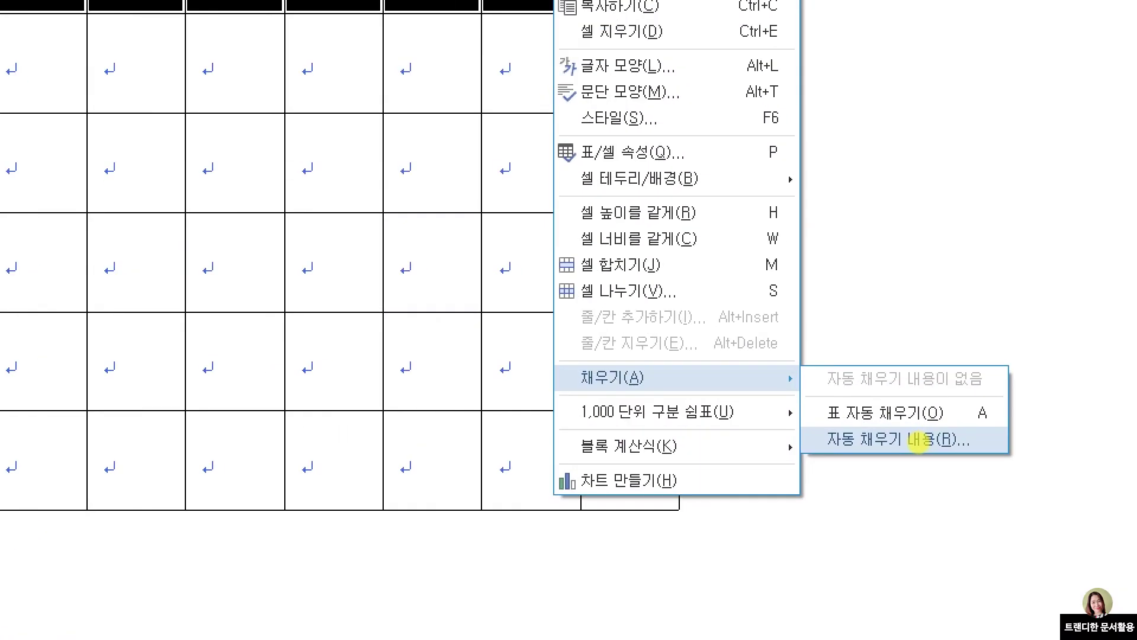
pyautogui.moveTo(800, 422); pyautogui.dragTo(1013, 459)
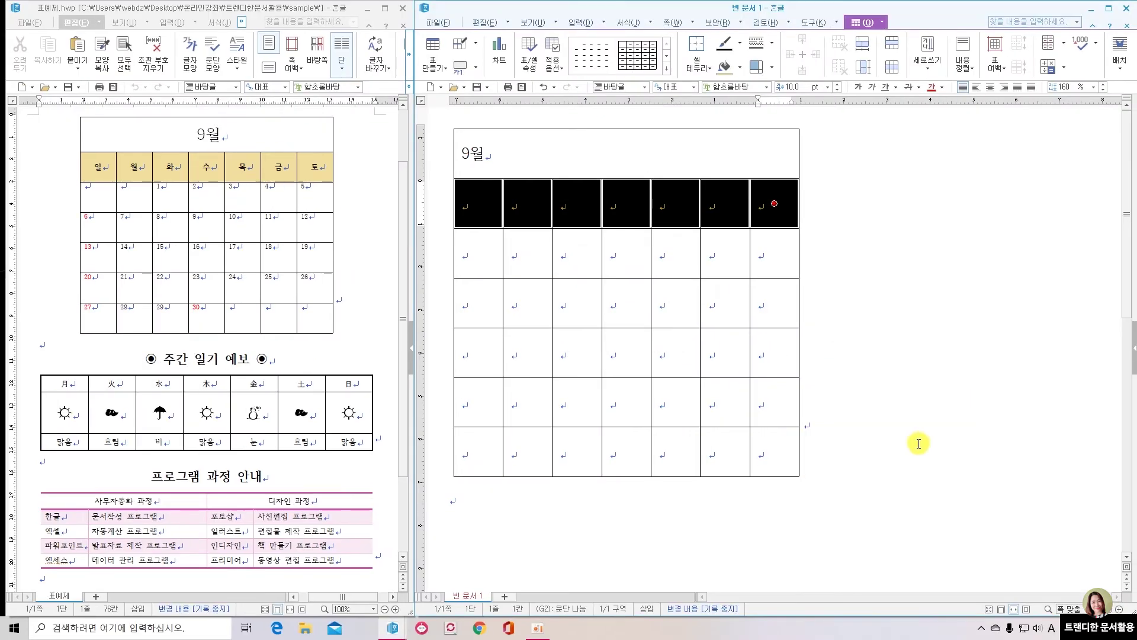
pyautogui.rightClick(738, 200)
pyautogui.moveTo(814, 415)
pyautogui.click(889, 434)
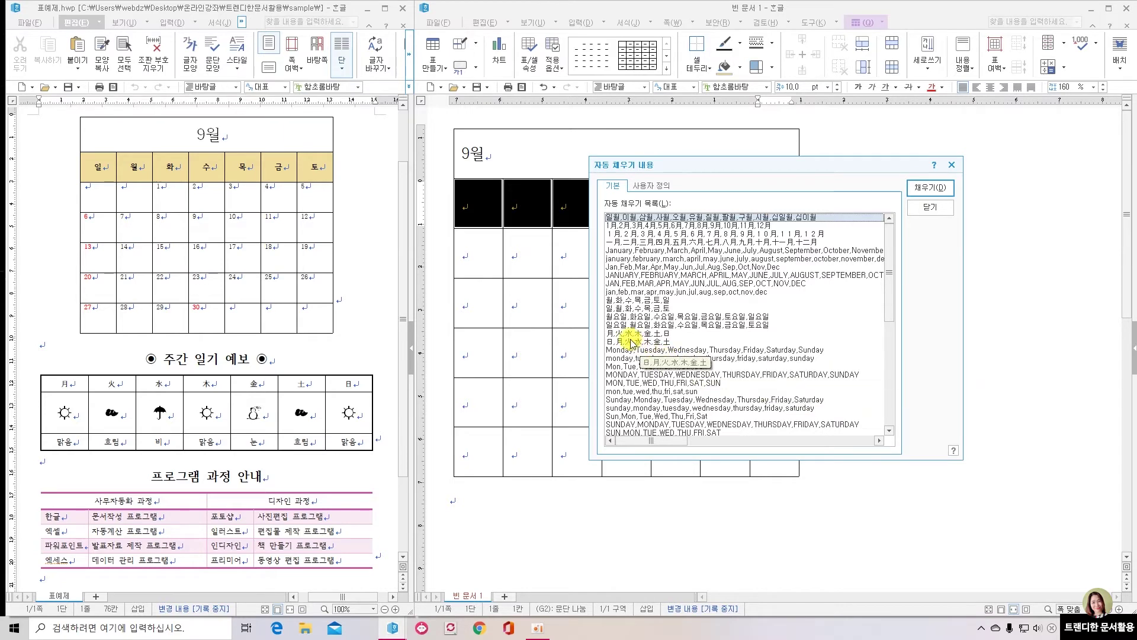
pyautogui.click(619, 308)
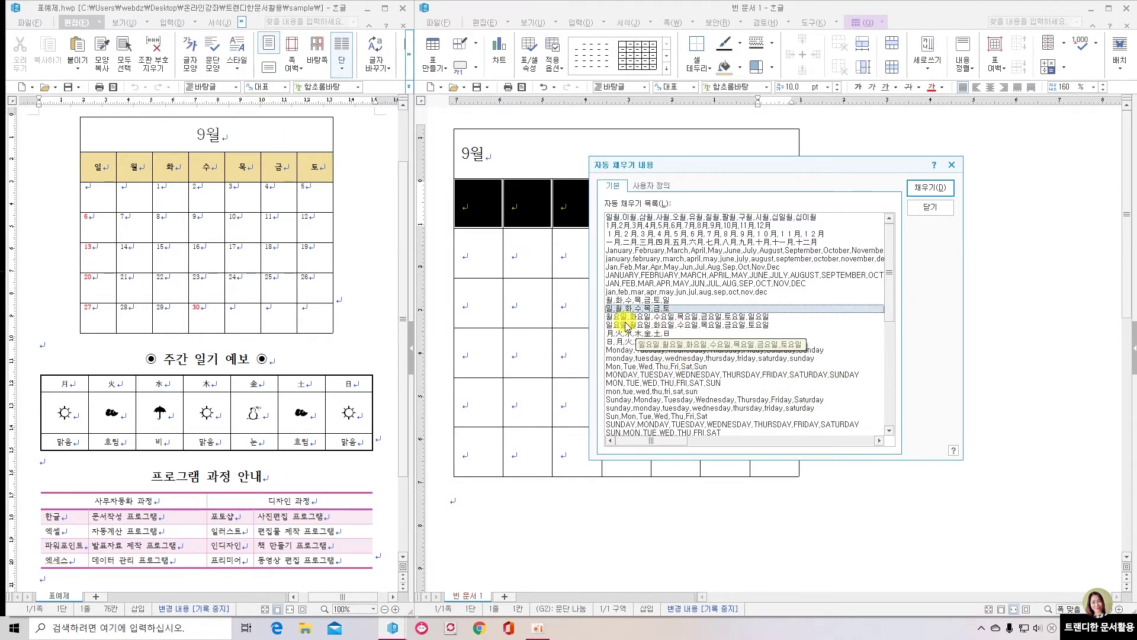
pyautogui.click(927, 188)
pyautogui.click(878, 319)
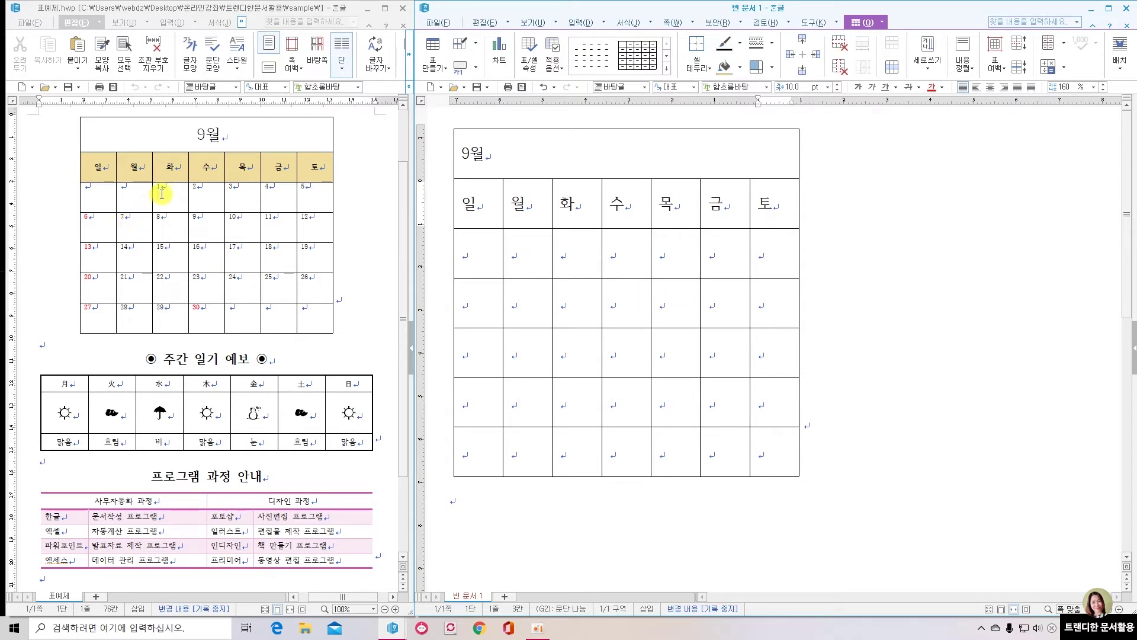
# Step: Enter the dates 1 to 5 in the third row, from the 화 column through the 토 column
pyautogui.click(562, 270)
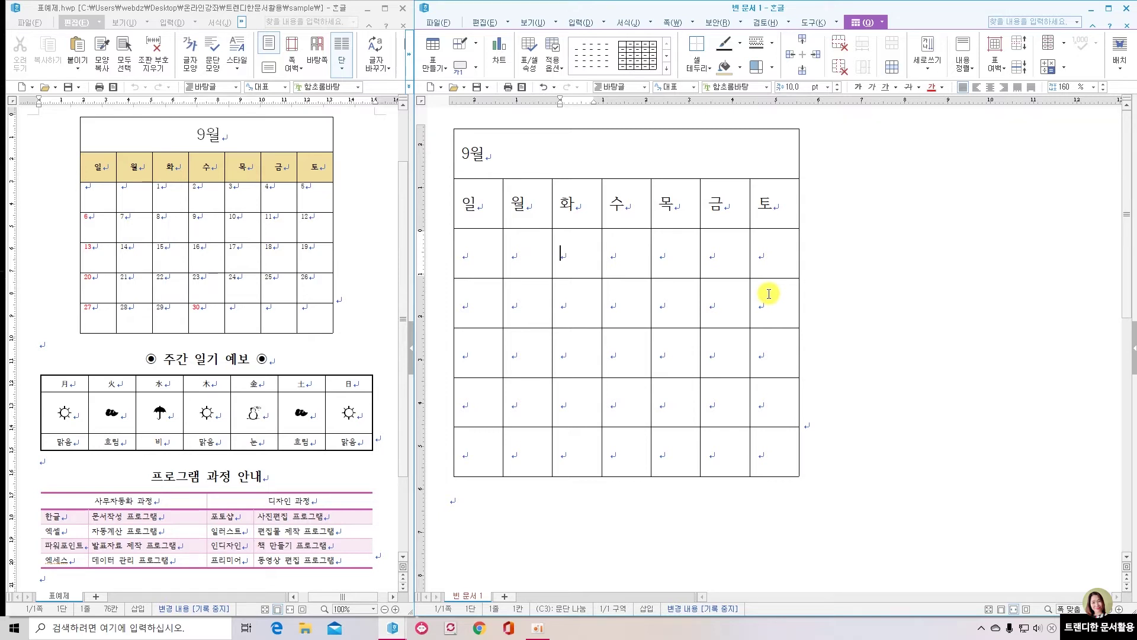
pyautogui.write('1')
pyautogui.press('Tab')
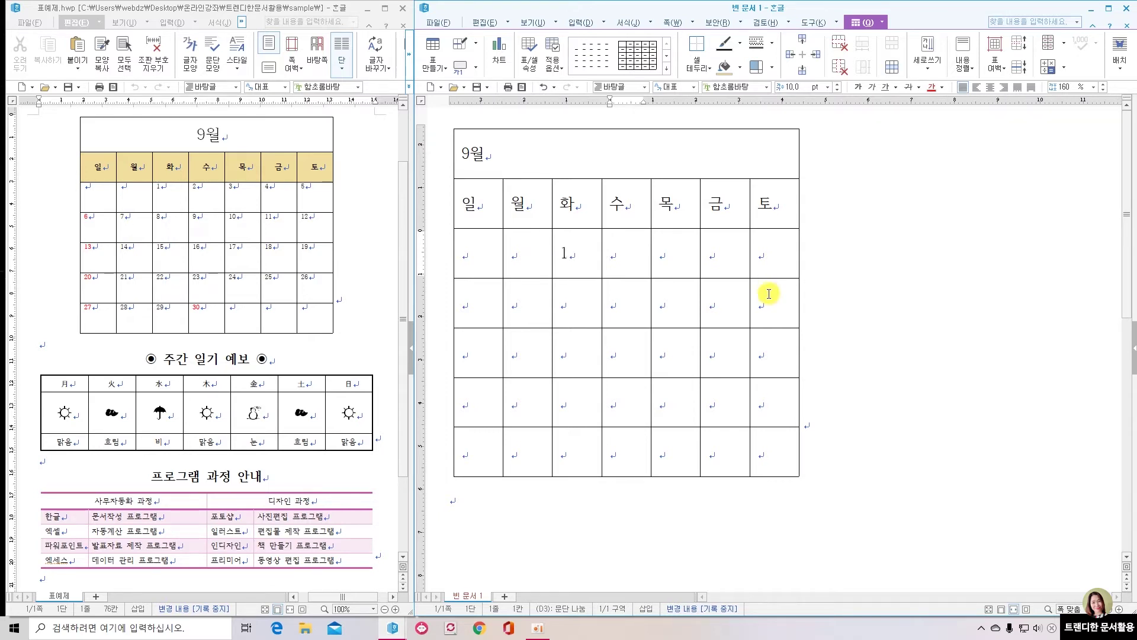
pyautogui.write('2')
pyautogui.press('Tab')
pyautogui.write('3')
pyautogui.press('Tab')
pyautogui.write('4')
pyautogui.press('Tab')
pyautogui.write('5')
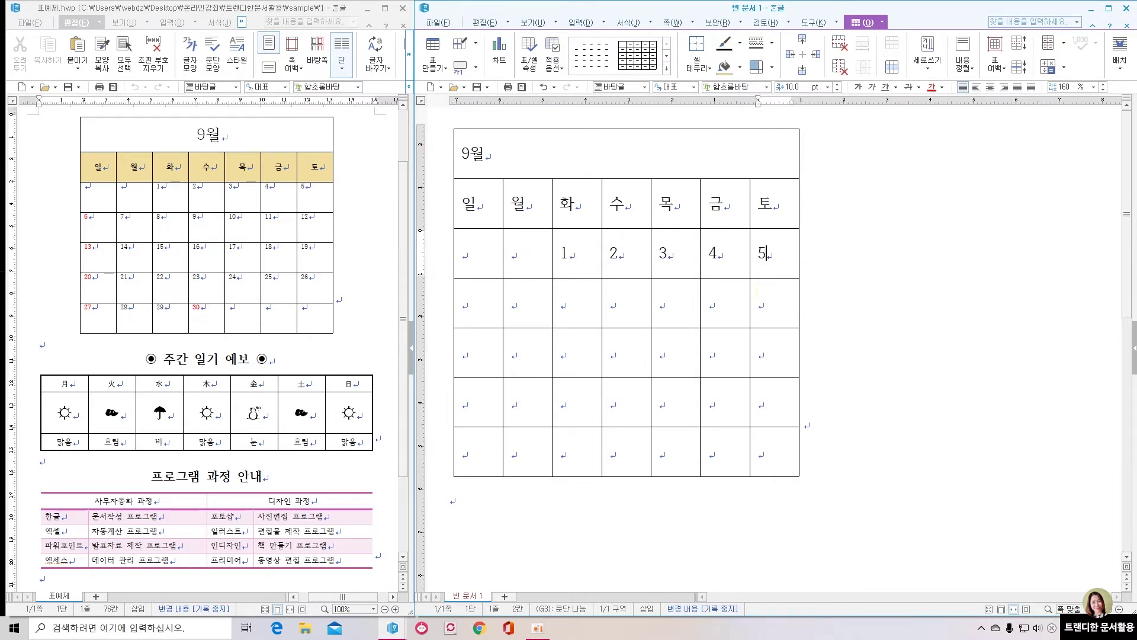
# Step: Enter 6 and 7 in the first two cells of the fourth row
pyautogui.press('Tab')
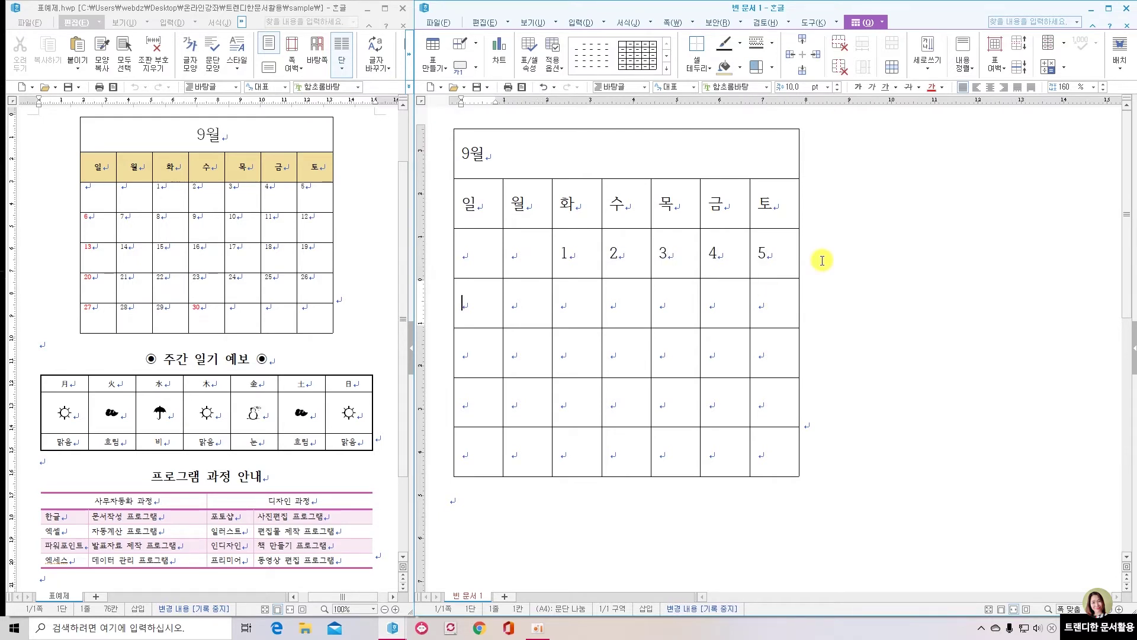
pyautogui.write('6')
pyautogui.press('Tab')
pyautogui.write('7')
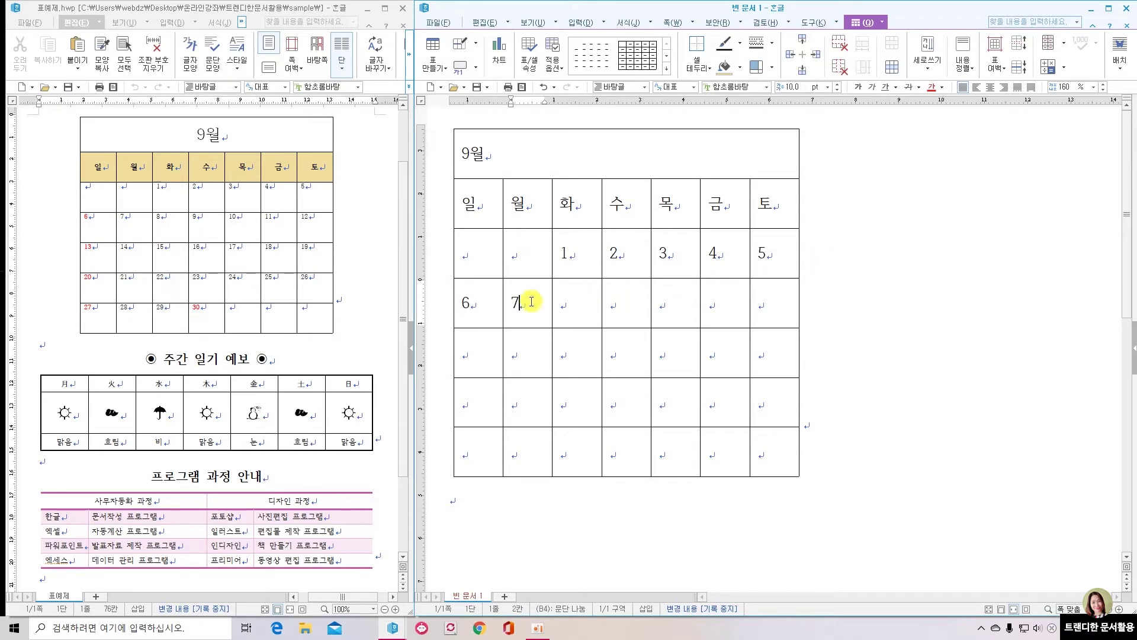
# Step: Select all cells of the fourth to seventh rows and continue the date sequence with 표 자동 채우기
pyautogui.moveTo(474, 298); pyautogui.dragTo(770, 450)
pyautogui.rightClick(717, 350)
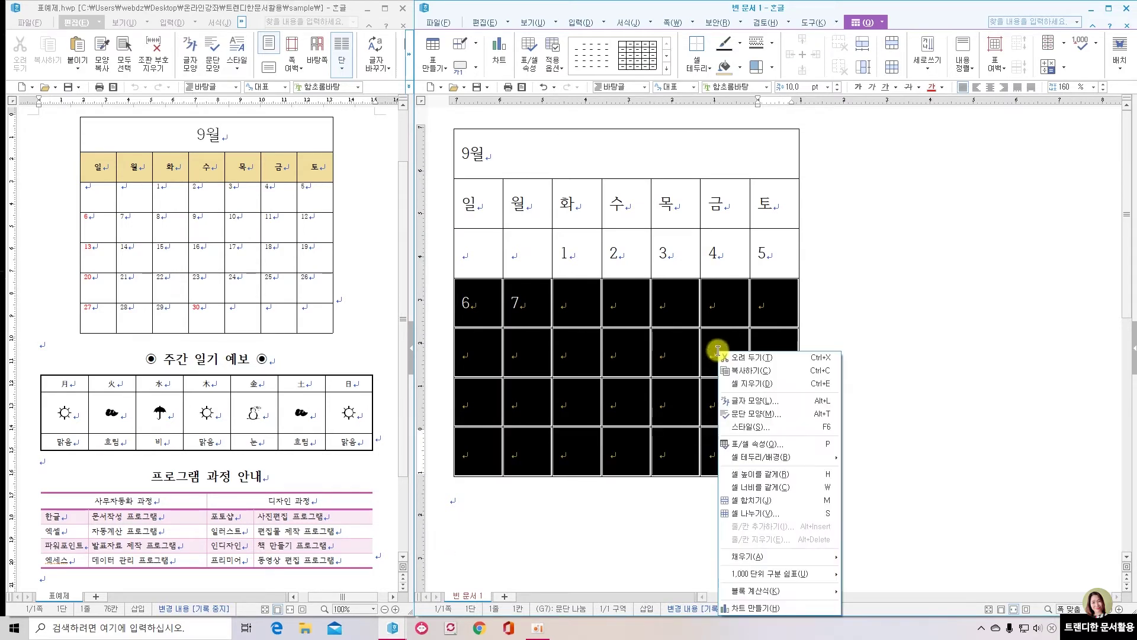
pyautogui.rightClick(677, 295)
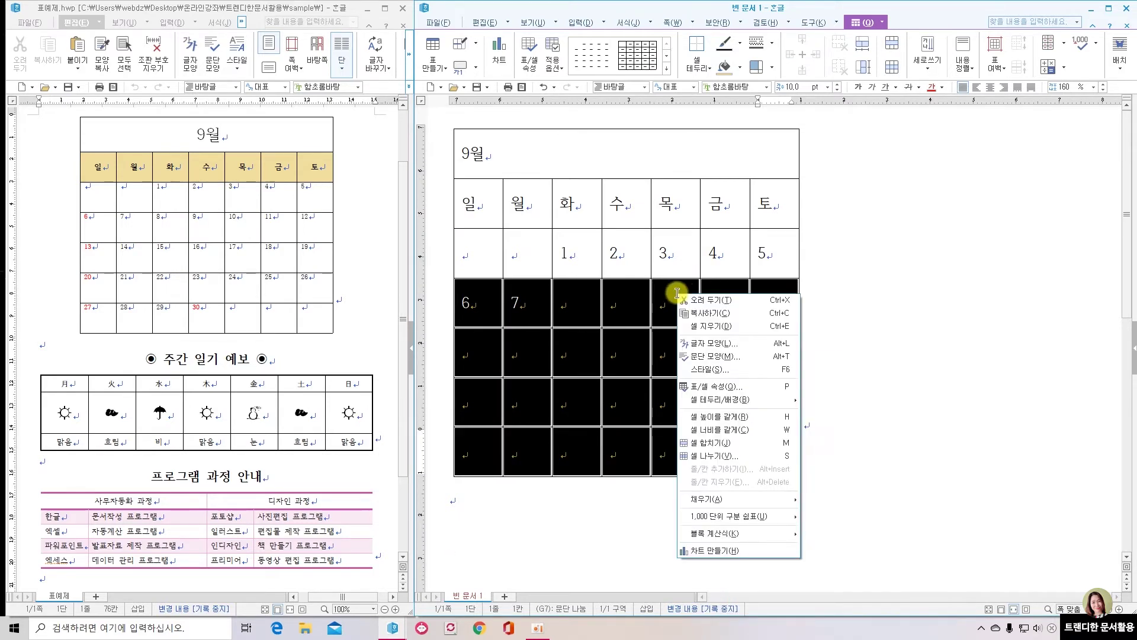
pyautogui.moveTo(731, 500)
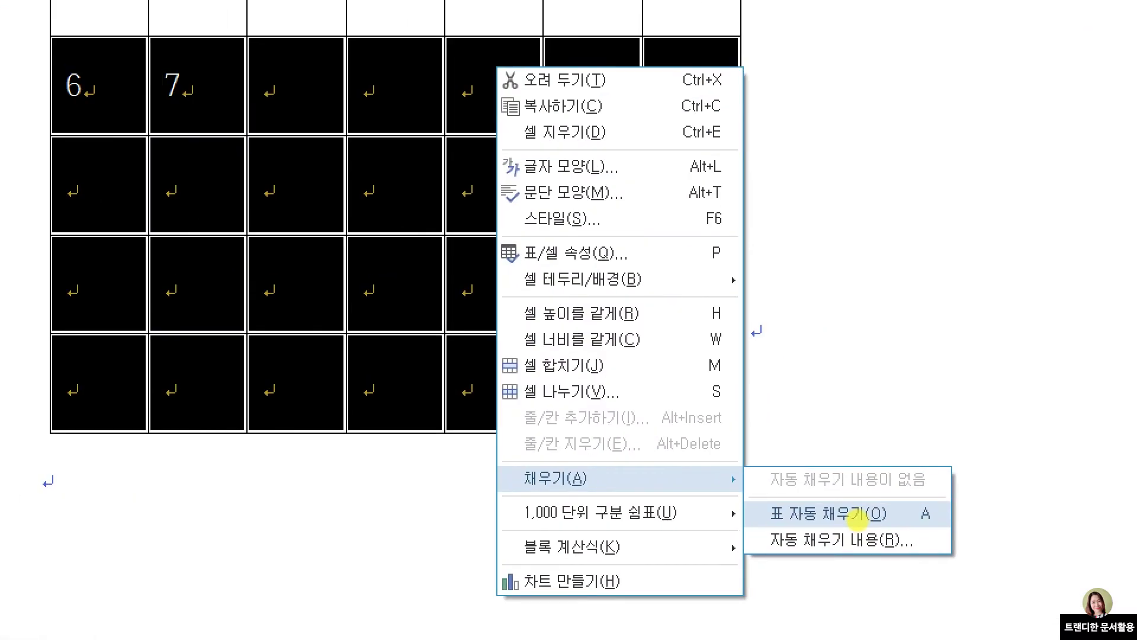
pyautogui.moveTo(745, 501); pyautogui.dragTo(938, 524)
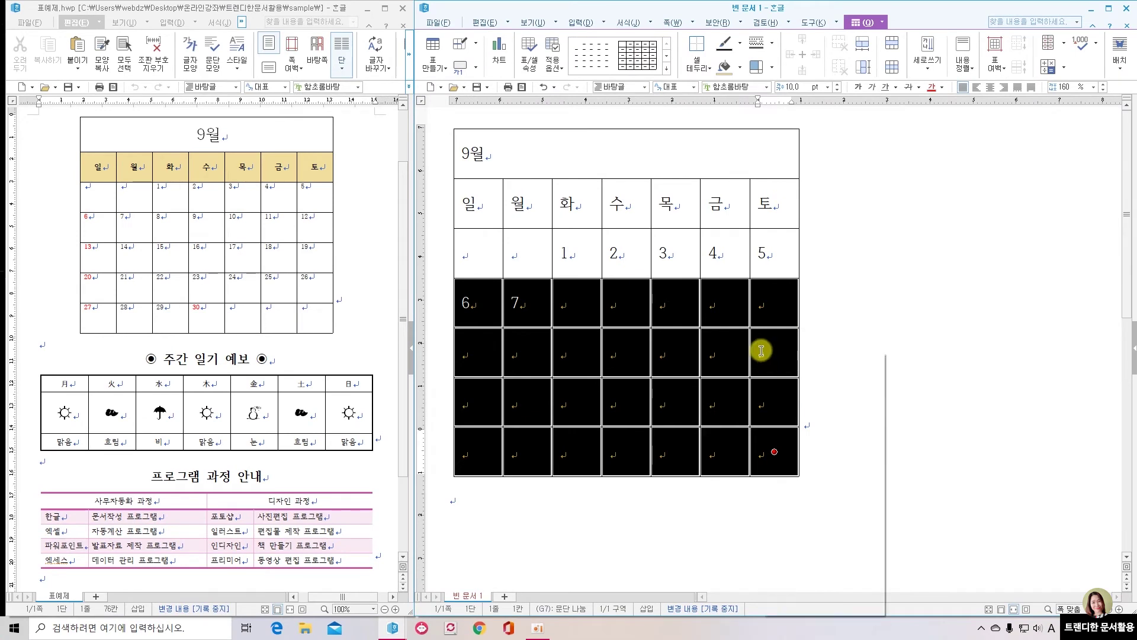
pyautogui.rightClick(492, 64)
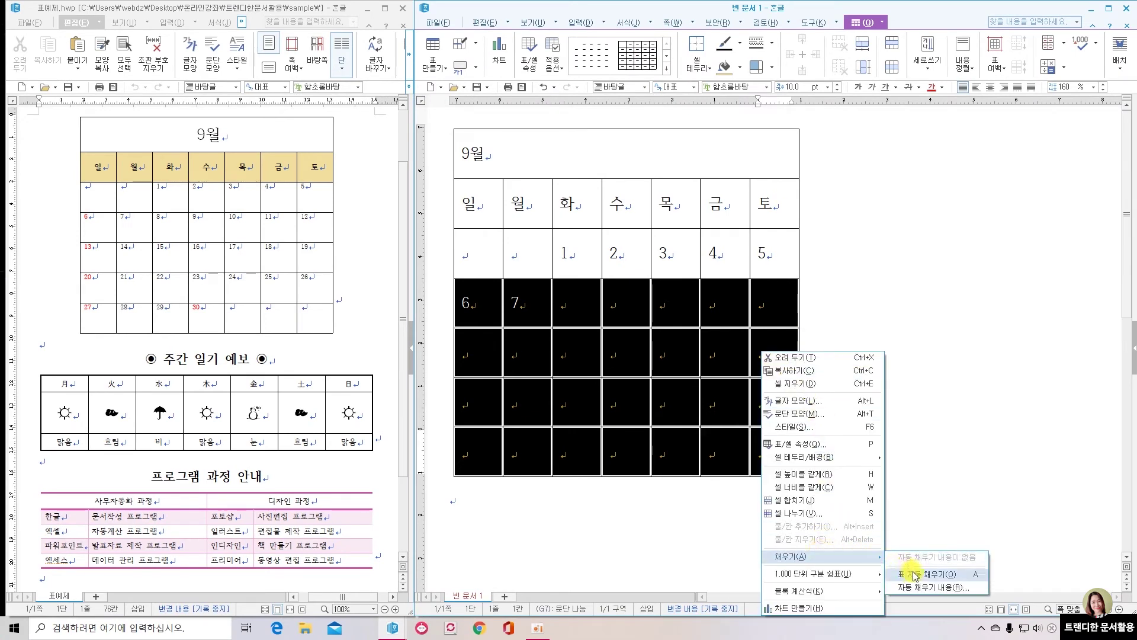
pyautogui.click(918, 577)
pyautogui.moveTo(473, 305); pyautogui.dragTo(533, 311)
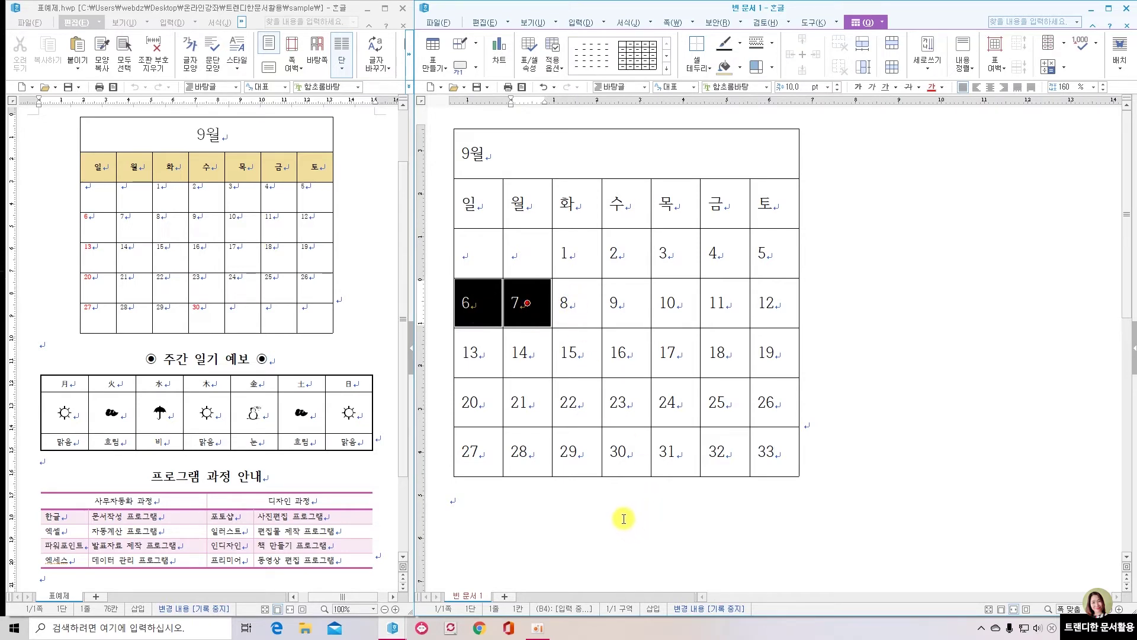
pyautogui.click(619, 514)
pyautogui.click(475, 251)
pyautogui.click(511, 254)
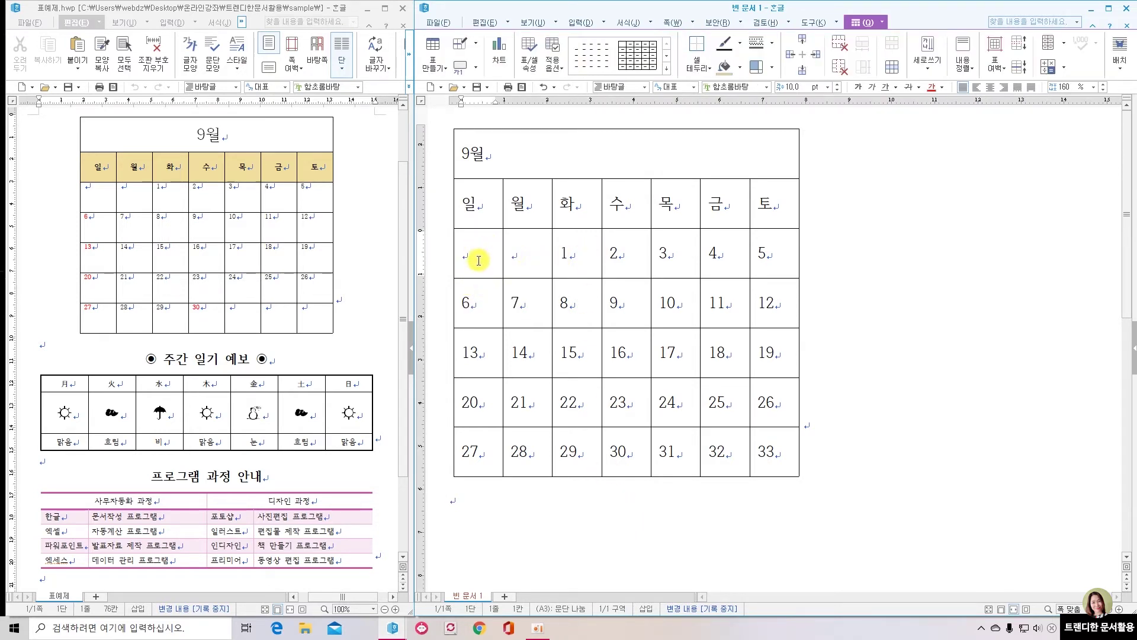
pyautogui.moveTo(468, 252); pyautogui.dragTo(769, 457)
pyautogui.click(837, 372)
pyautogui.moveTo(575, 247); pyautogui.dragTo(625, 255)
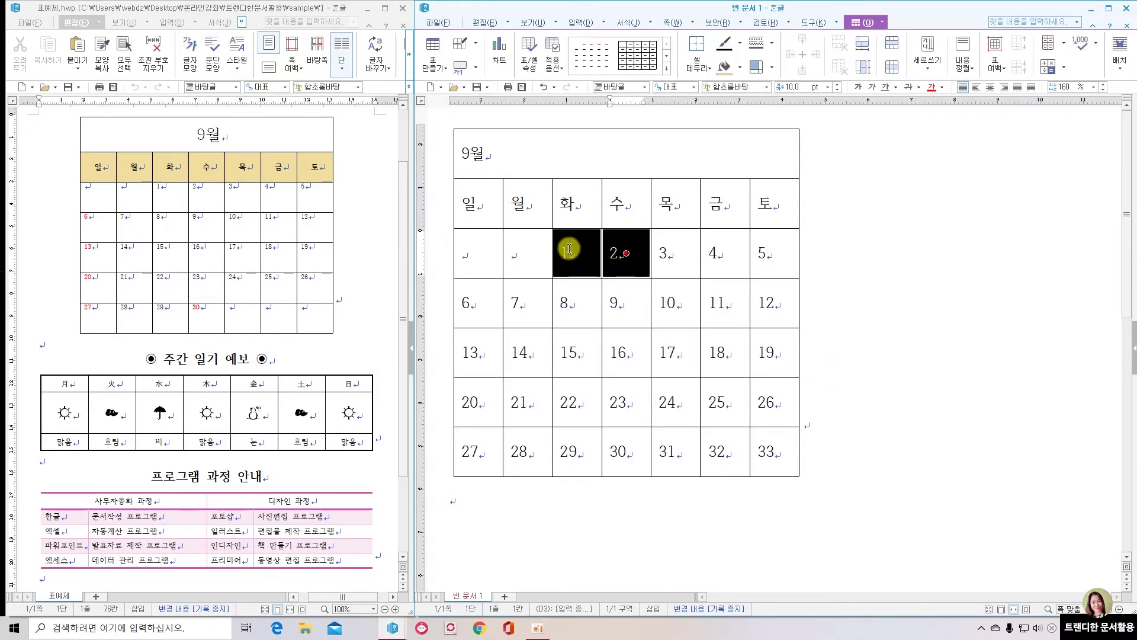
pyautogui.click(846, 383)
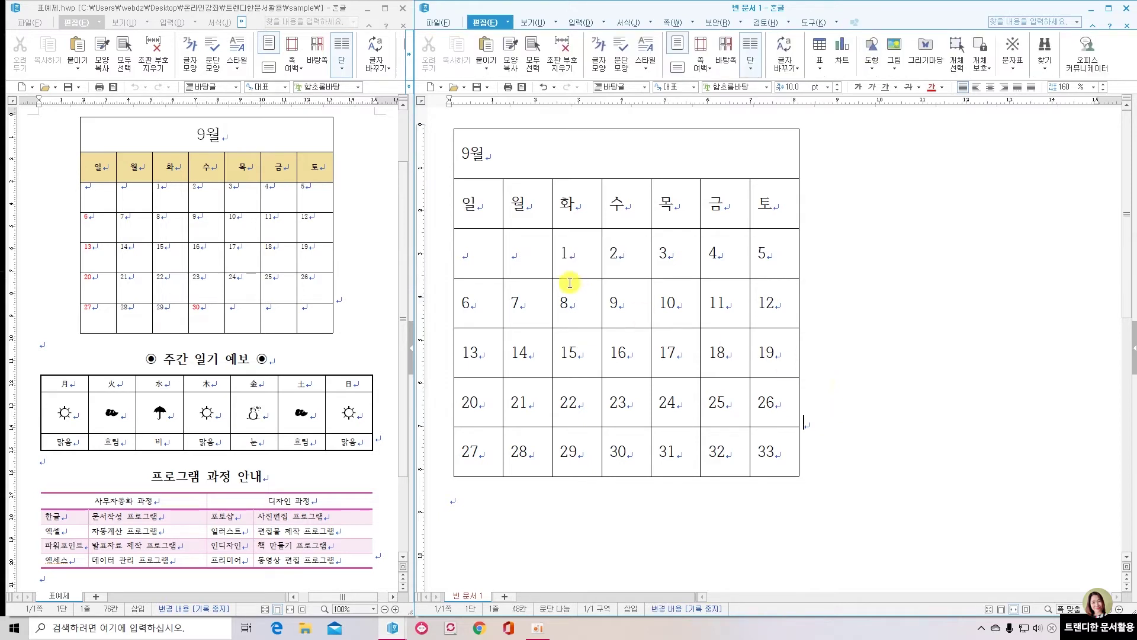
pyautogui.moveTo(473, 304); pyautogui.dragTo(768, 445)
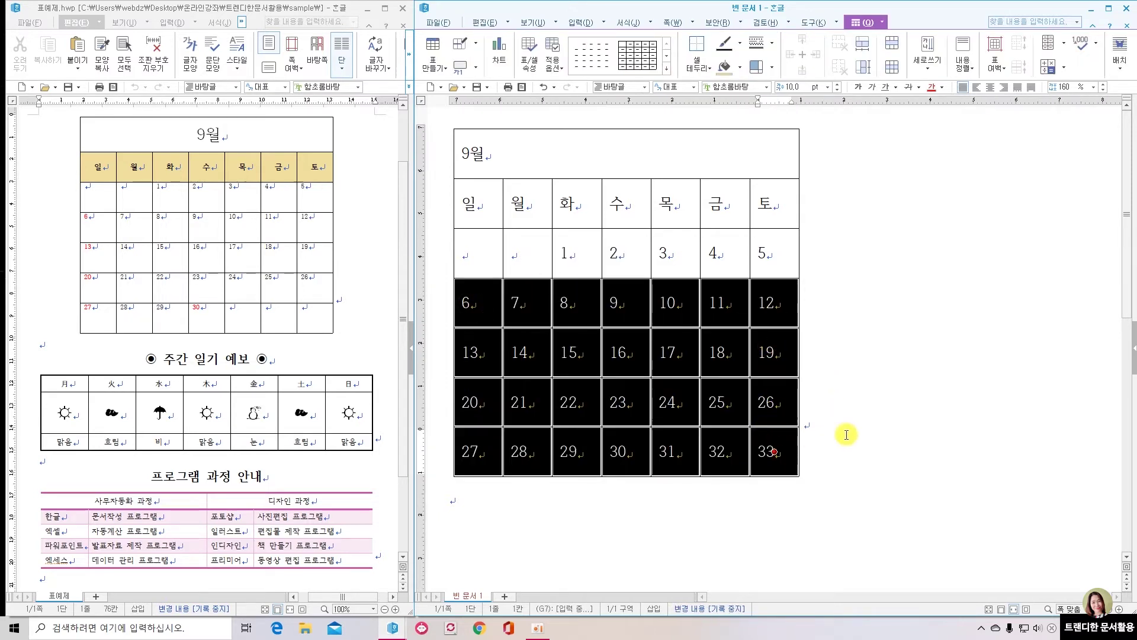
# Step: Clear the surplus numbers 31, 32 and 33 from the last three cells of the bottom row
pyautogui.click(863, 427)
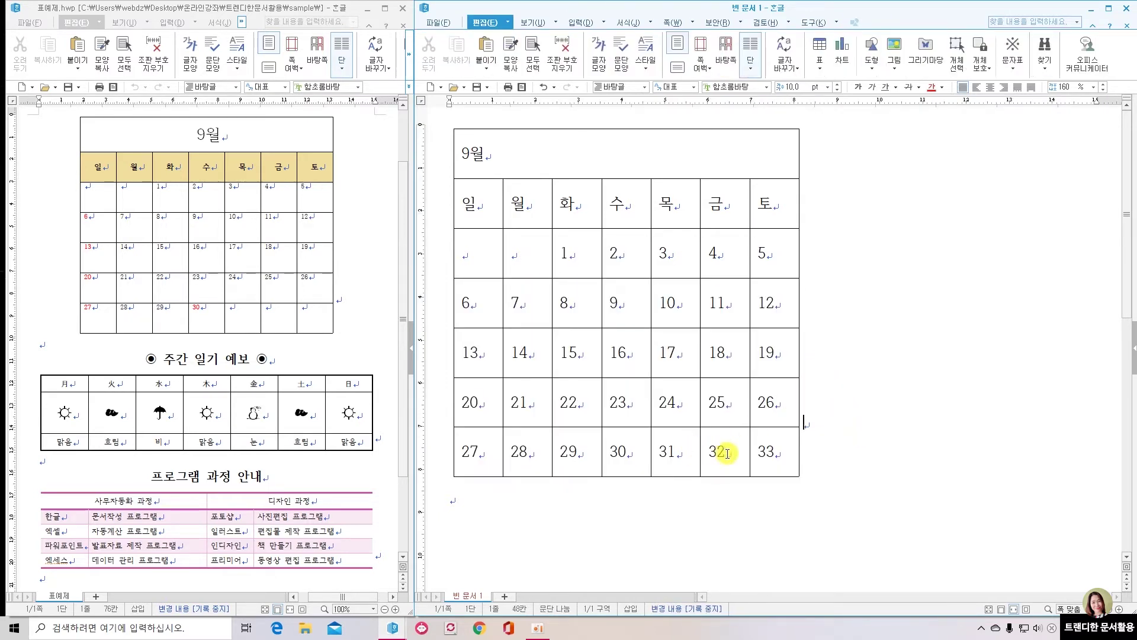
pyautogui.moveTo(668, 452); pyautogui.dragTo(779, 454)
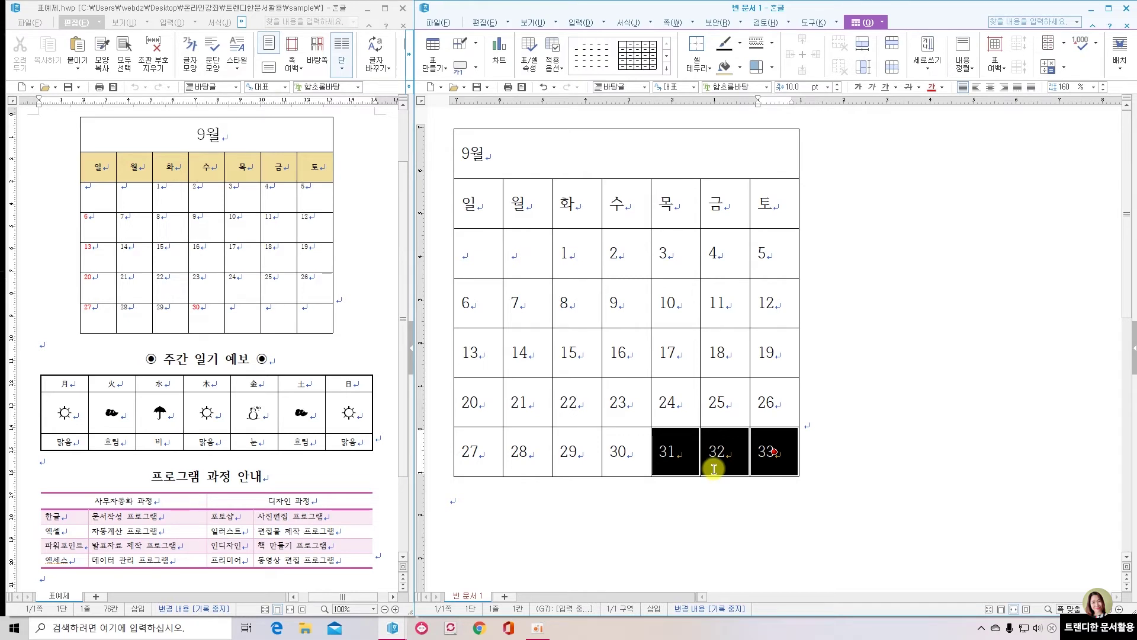
pyautogui.press('Delete')
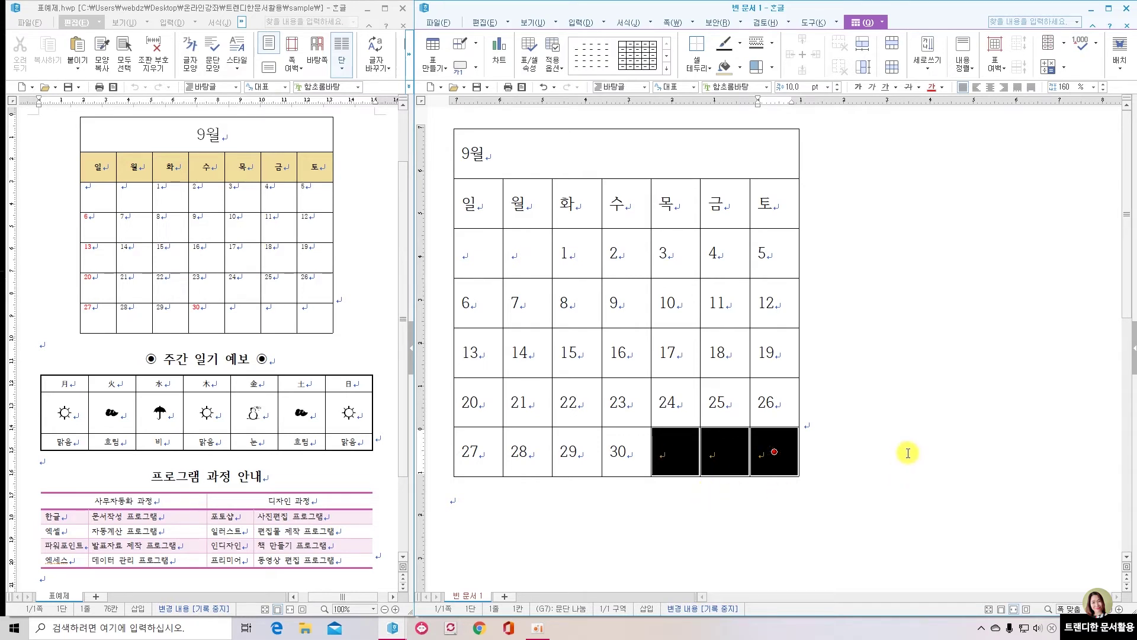
pyautogui.click(906, 454)
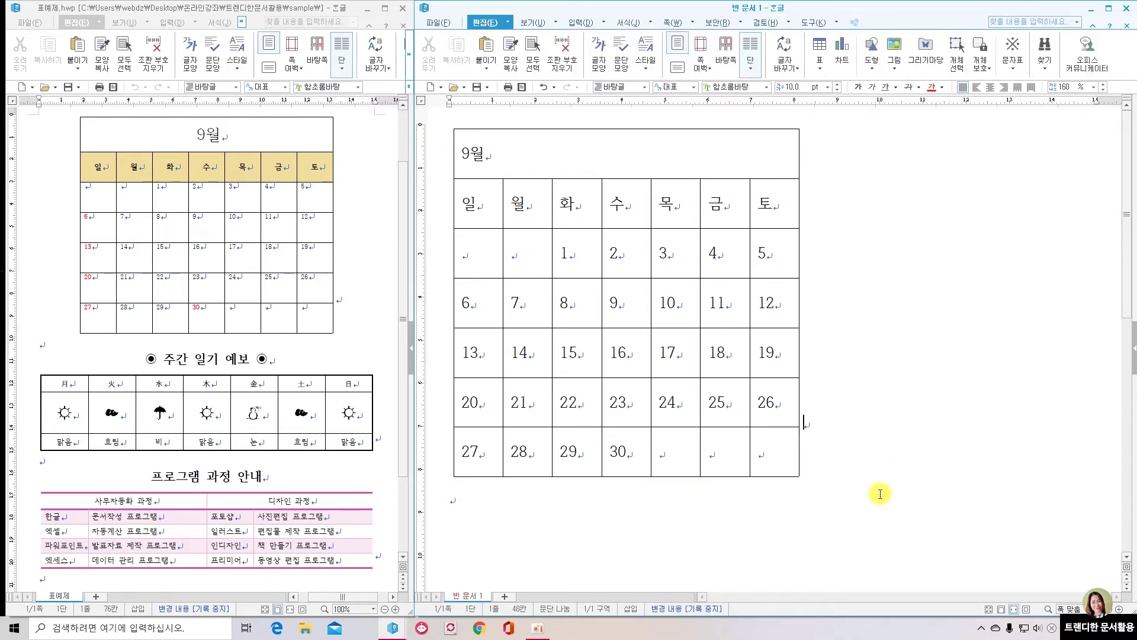
# Step: Center-align the text of the 9월 title row and the weekday row
pyautogui.click(461, 148)
pyautogui.moveTo(461, 148); pyautogui.dragTo(766, 202)
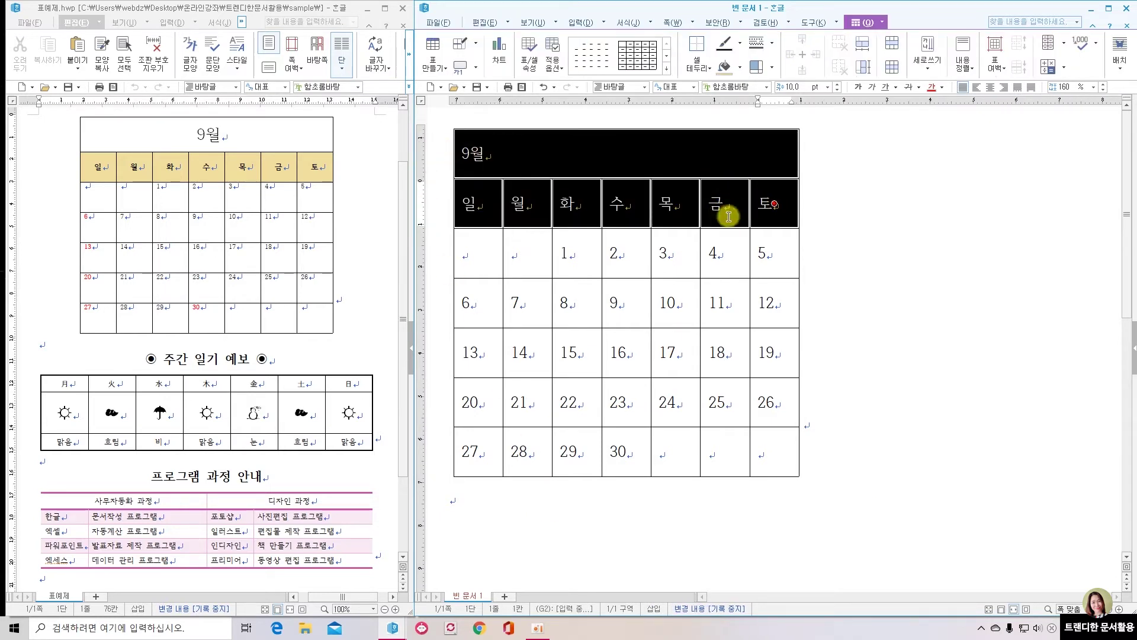
pyautogui.click(991, 88)
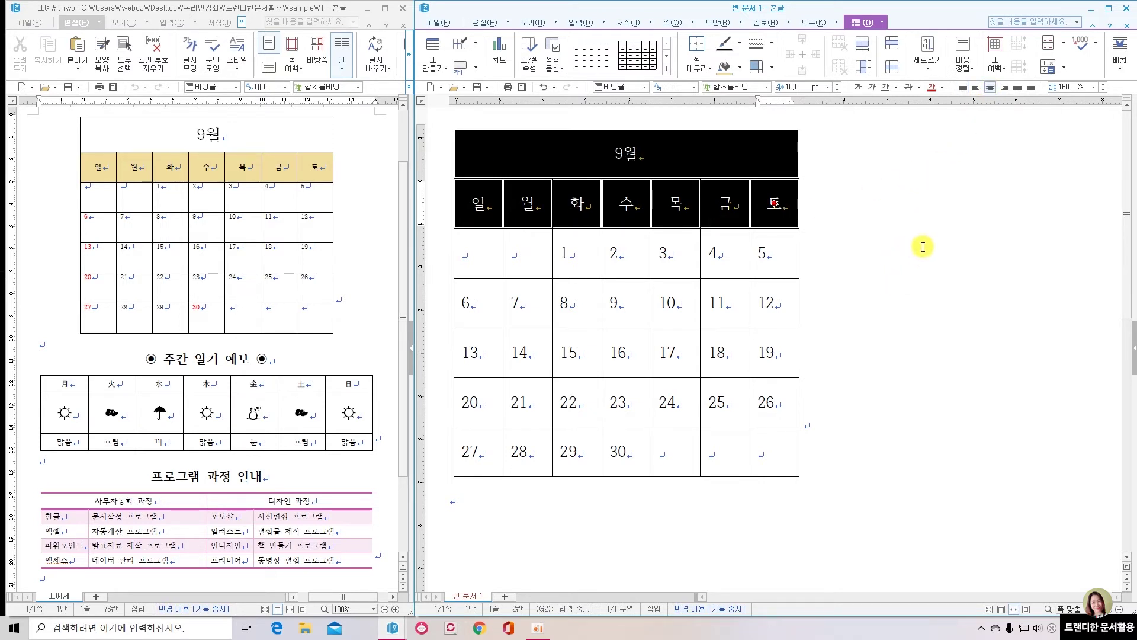
pyautogui.click(856, 256)
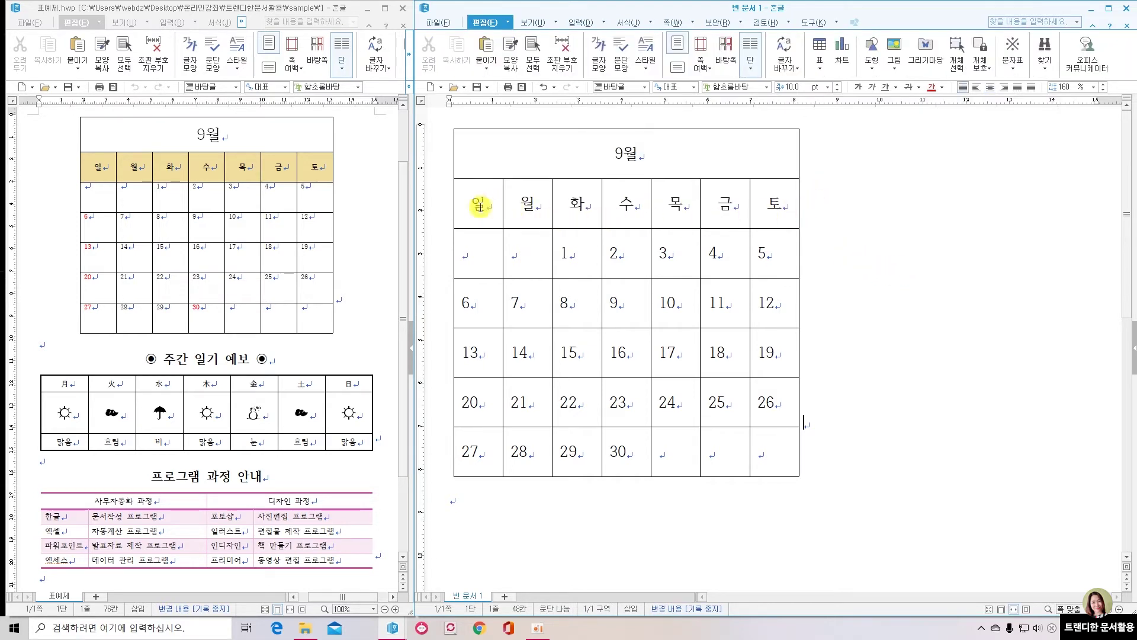
pyautogui.moveTo(473, 204); pyautogui.dragTo(774, 203)
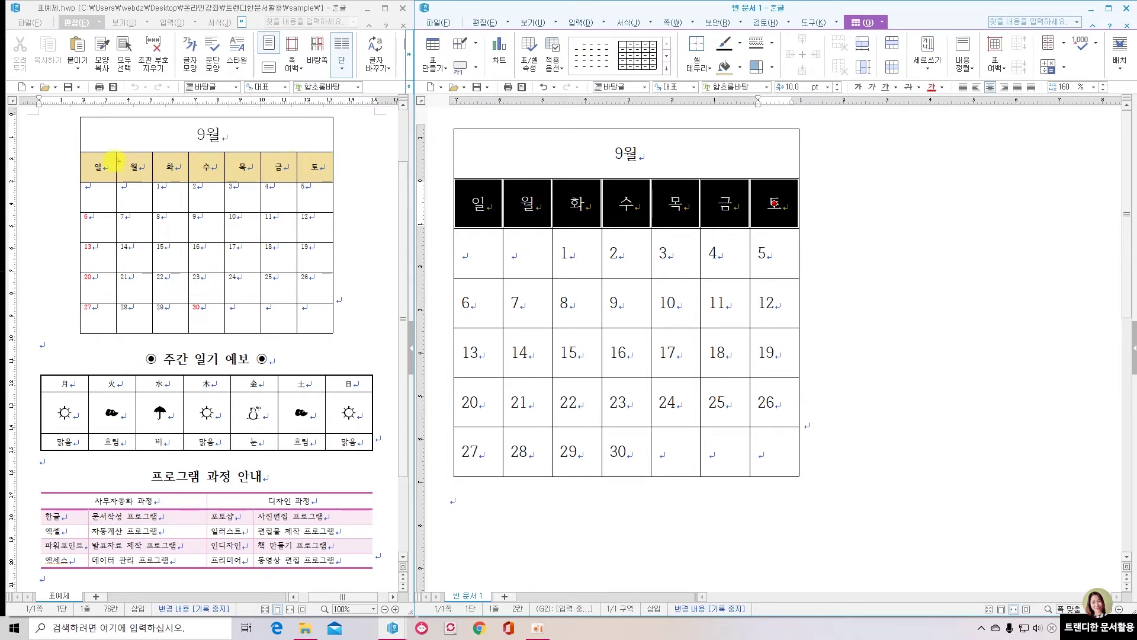
pyautogui.moveTo(97, 167); pyautogui.dragTo(318, 167)
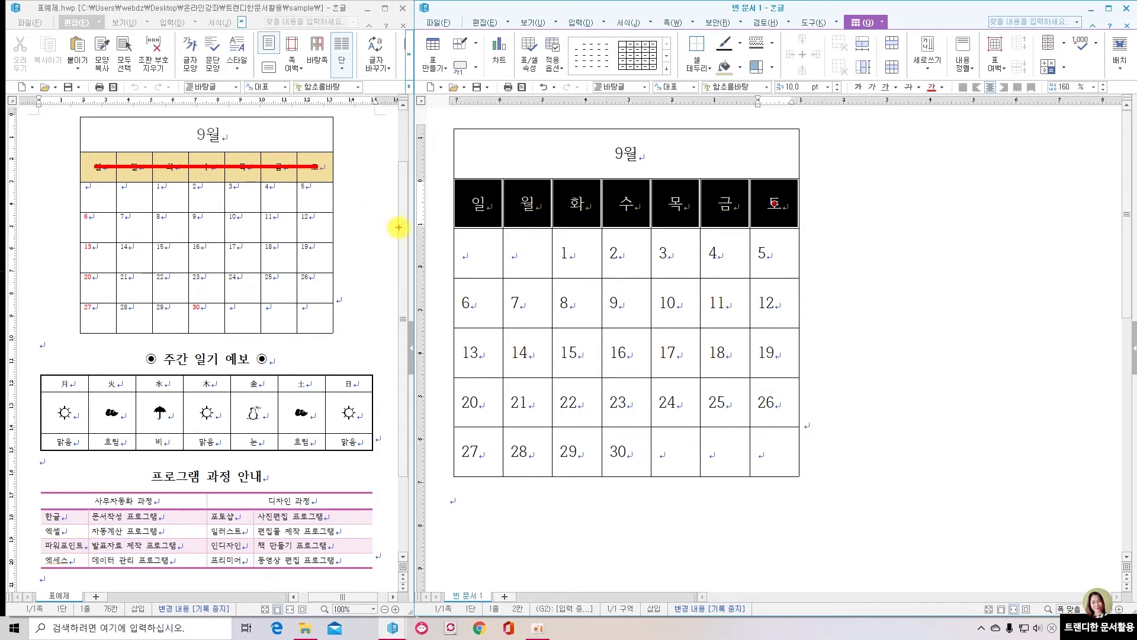
pyautogui.press('Escape')
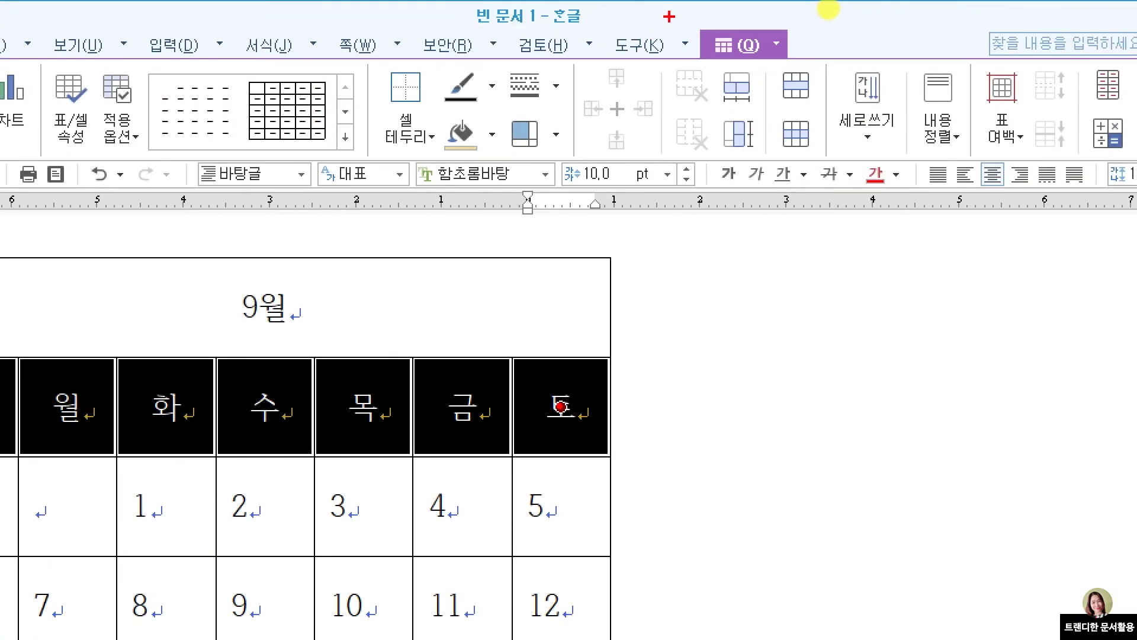
pyautogui.moveTo(668, 17)
pyautogui.mouseDown()
pyautogui.moveTo(671, 46)
pyautogui.moveTo(813, 57)
pyautogui.mouseUp()
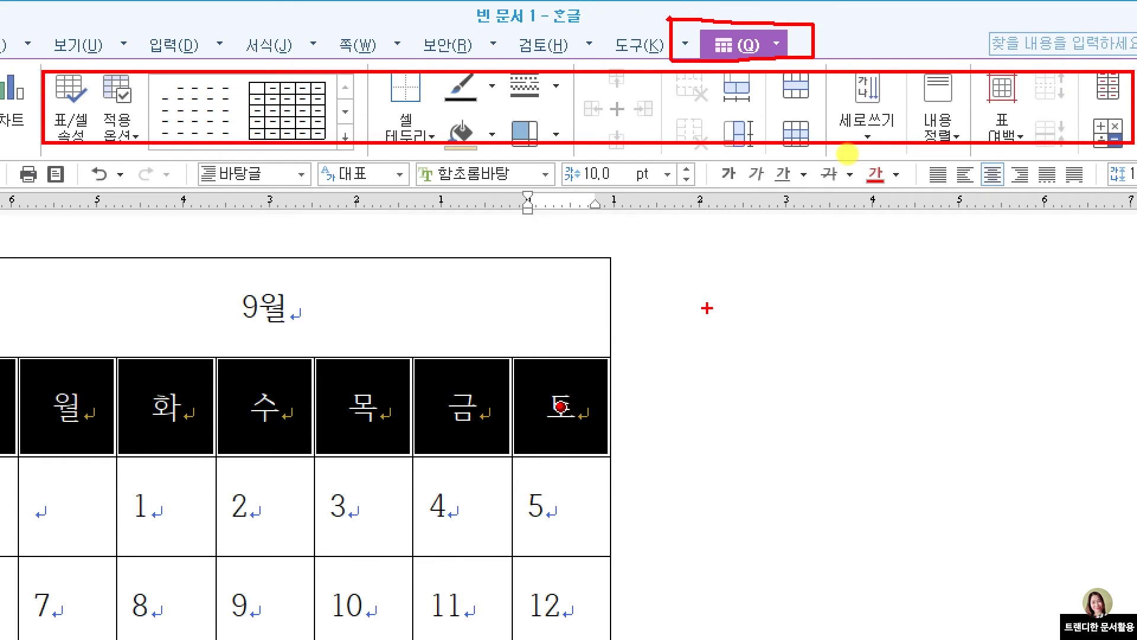
pyautogui.press('Escape')
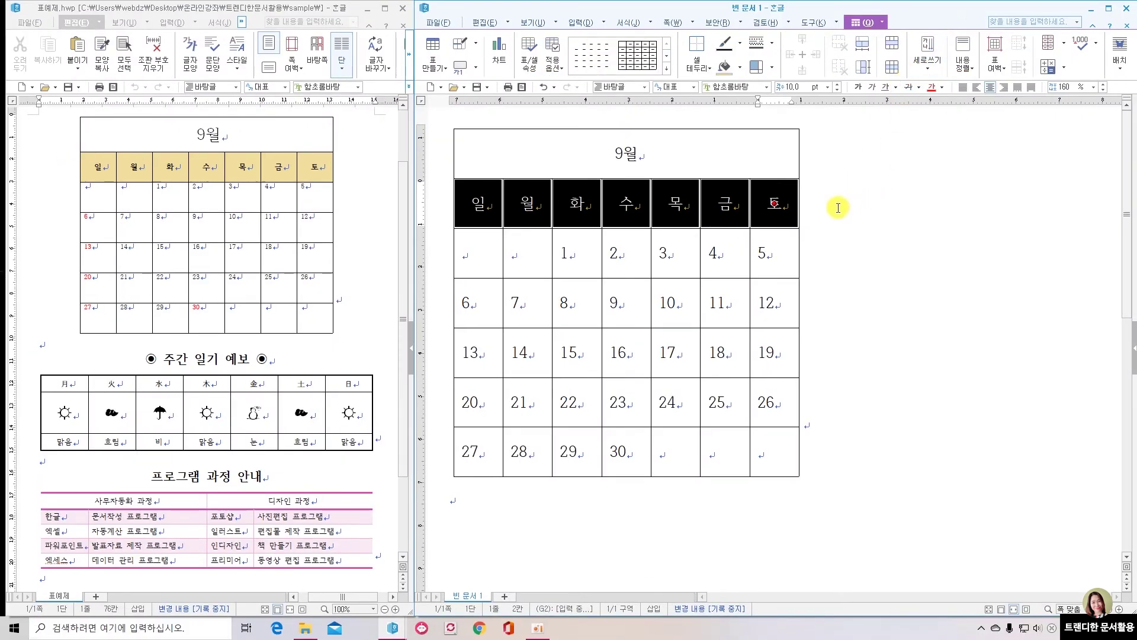
pyautogui.click(838, 207)
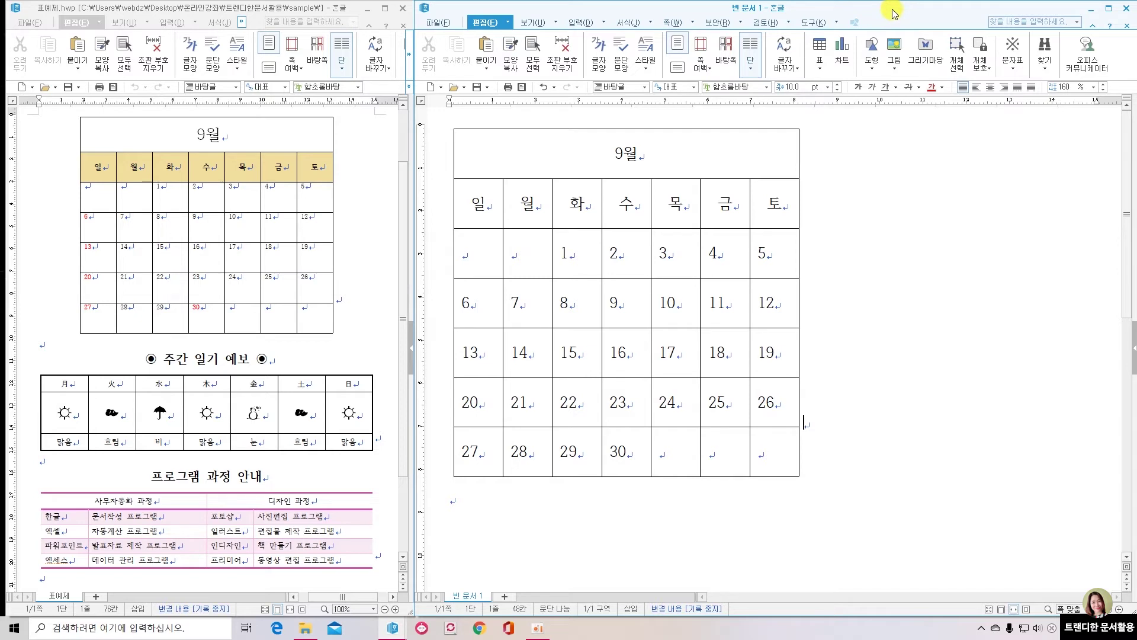
pyautogui.moveTo(836, 9); pyautogui.dragTo(918, 40)
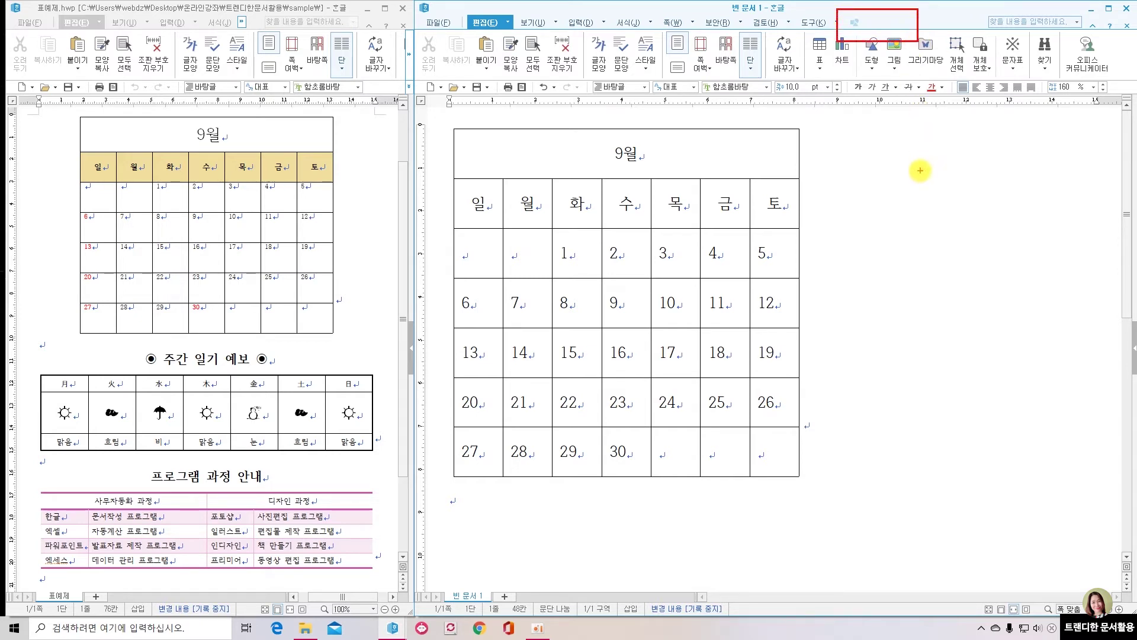
pyautogui.press('Escape')
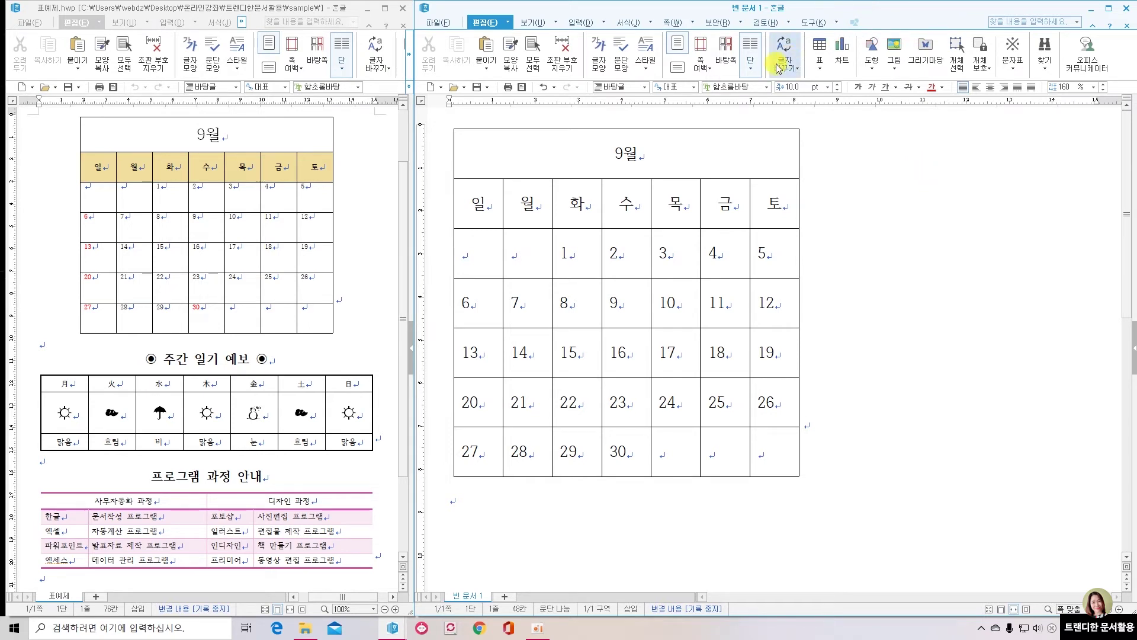
# Step: Fill the weekday row from 일 to 토 with the light gold background colour used in the sample calendar
pyautogui.click(483, 203)
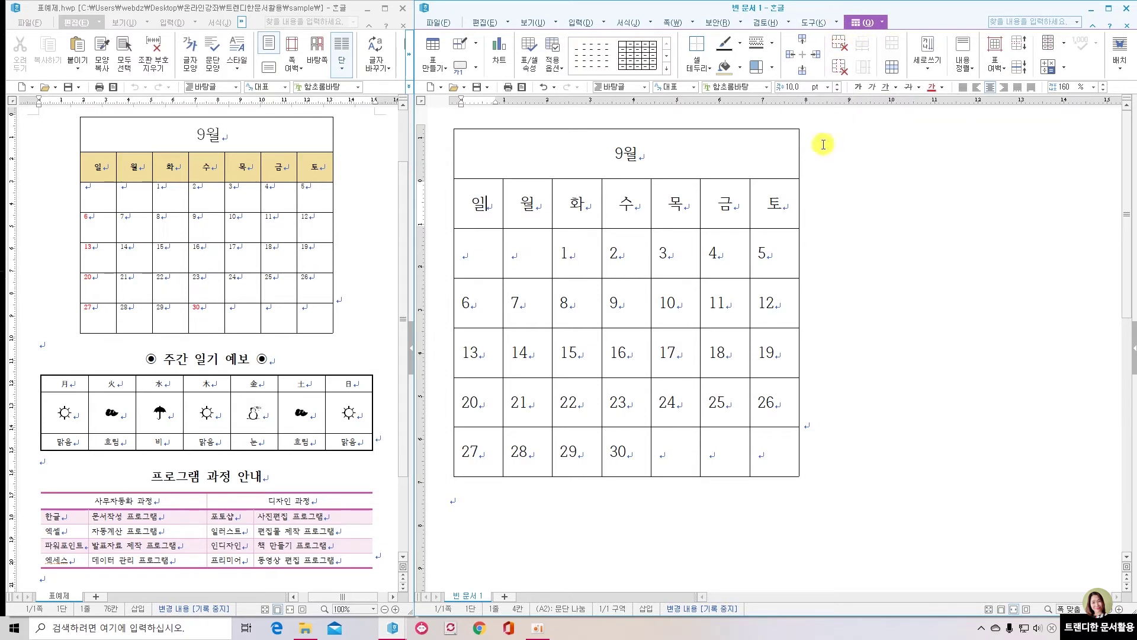
pyautogui.moveTo(461, 206); pyautogui.dragTo(780, 193)
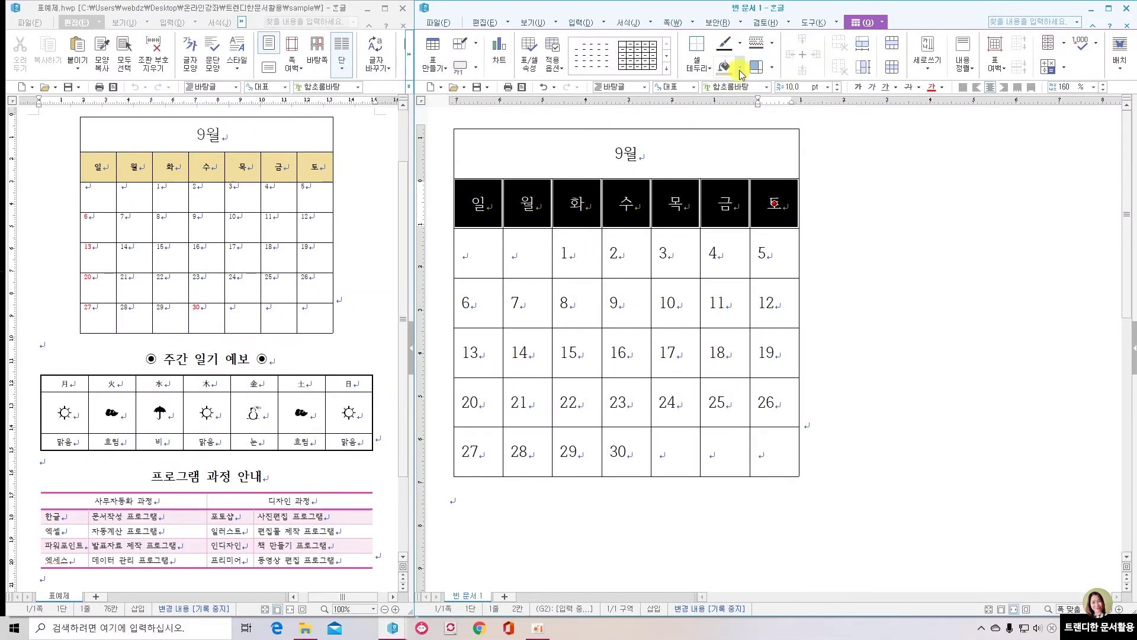
pyautogui.click(653, 134)
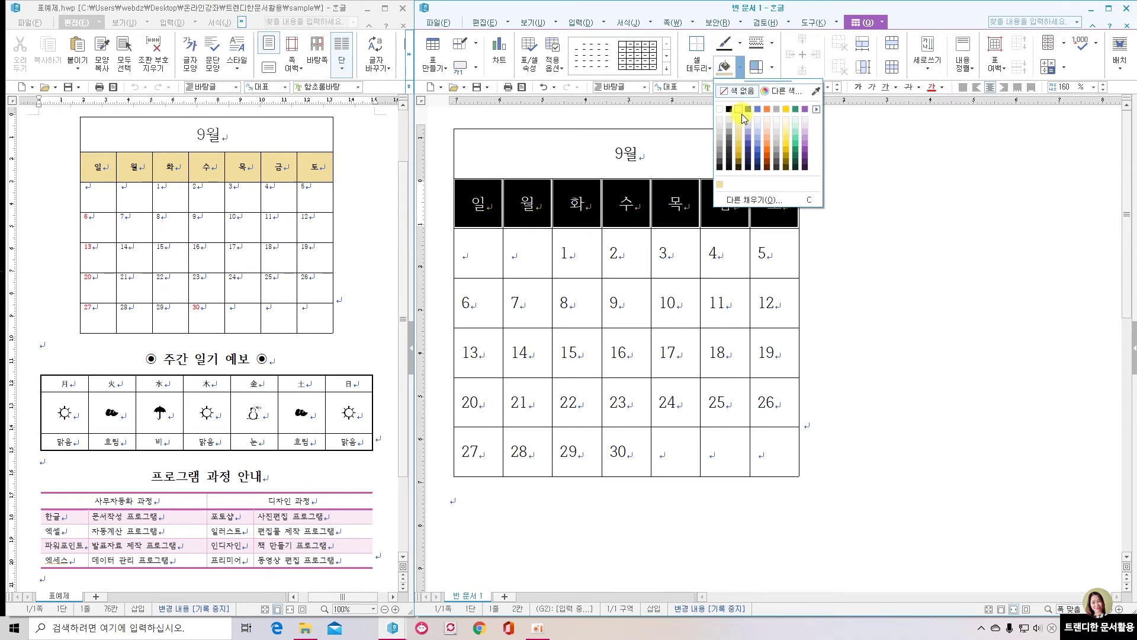
pyautogui.click(748, 159)
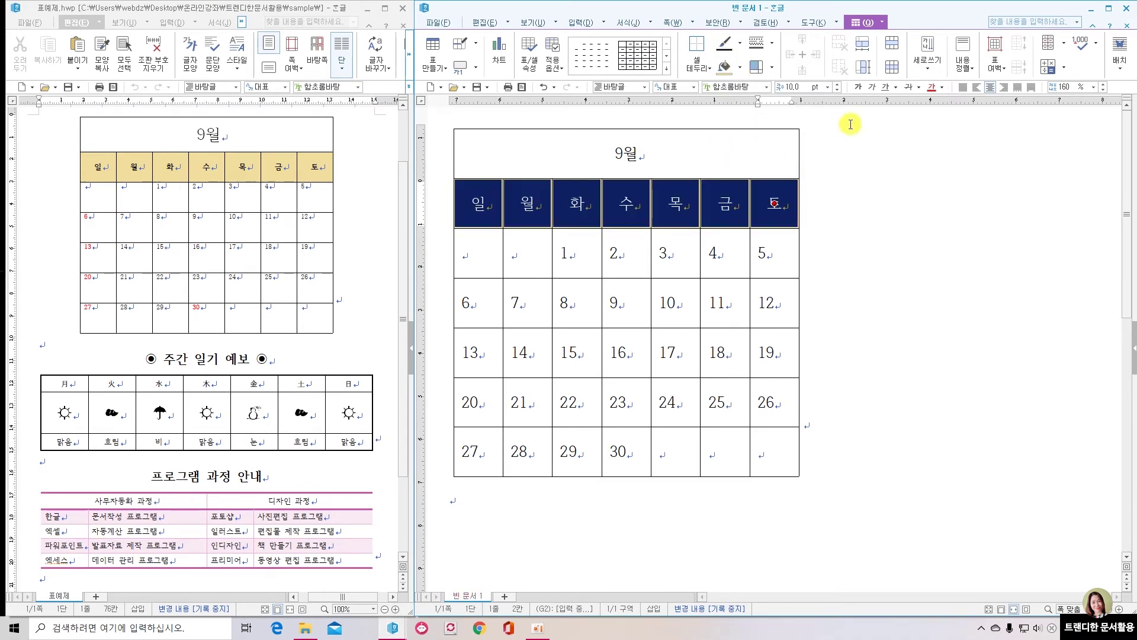
pyautogui.click(847, 177)
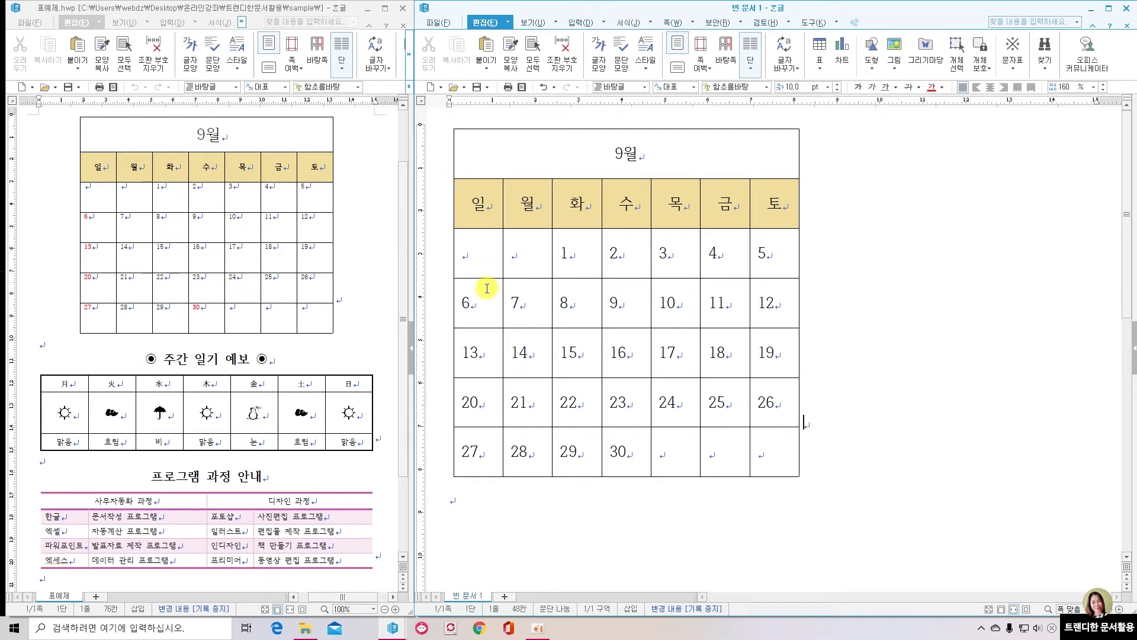
# Step: Set the font colour of the dates 6, 13, 20, 27 and 30 to red
pyautogui.moveTo(469, 301); pyautogui.dragTo(476, 448)
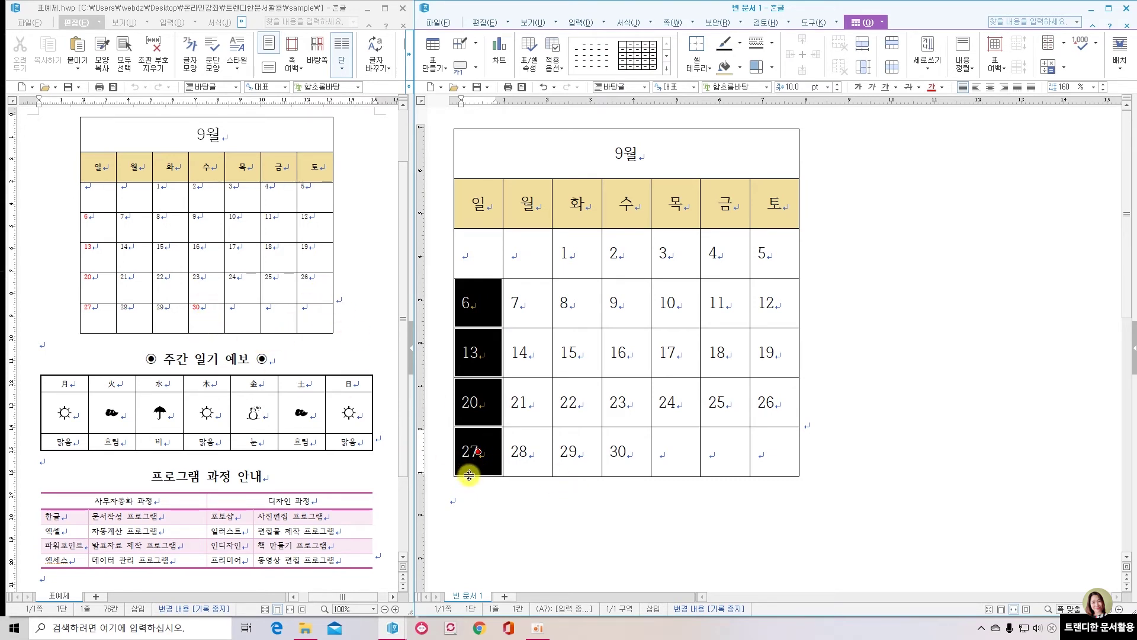
pyautogui.keyDown('ctrl'); pyautogui.click(626, 453); pyautogui.keyUp('ctrl')
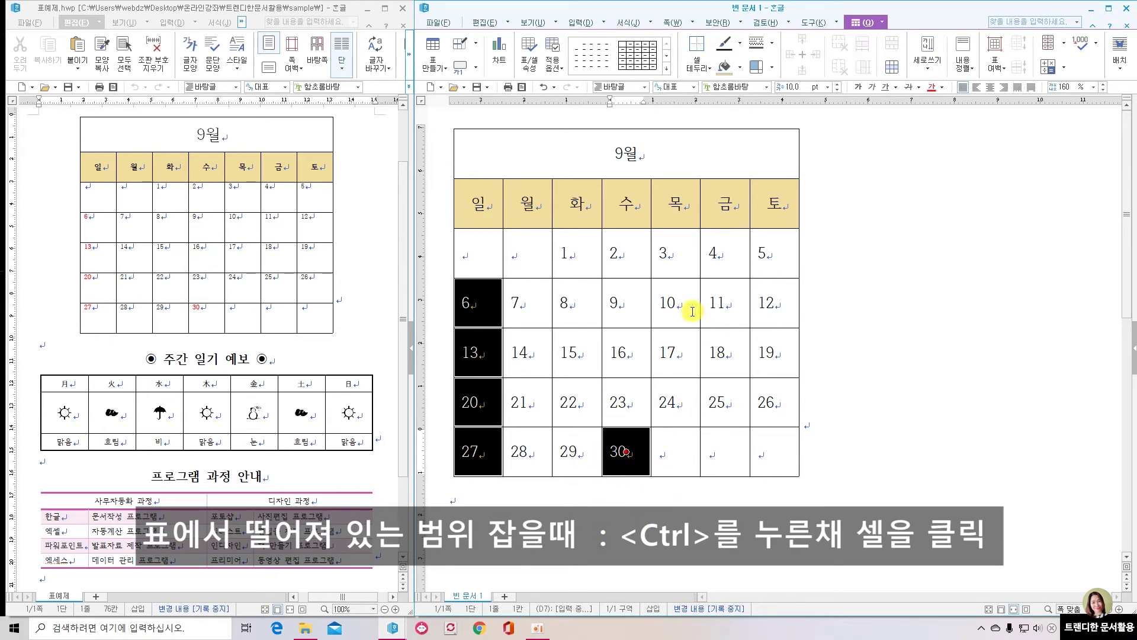
pyautogui.keyDown('ctrl'); pyautogui.click(676, 302); pyautogui.keyUp('ctrl')
pyautogui.keyDown('ctrl'); pyautogui.click(776, 309); pyautogui.keyUp('ctrl')
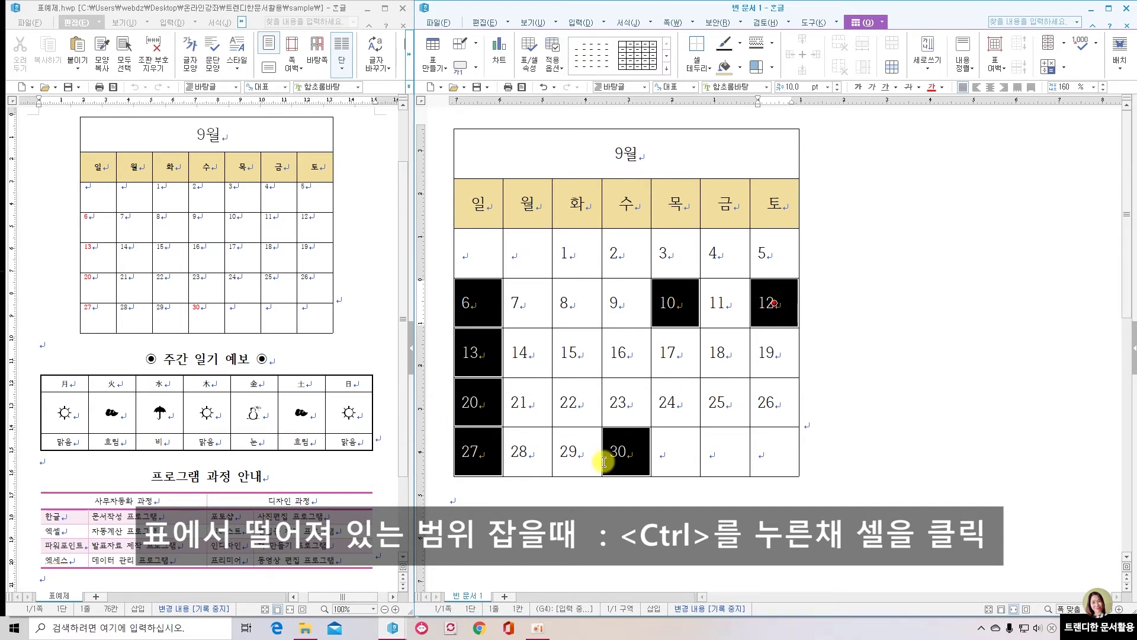
pyautogui.keyDown('ctrl'); pyautogui.click(669, 305); pyautogui.keyUp('ctrl')
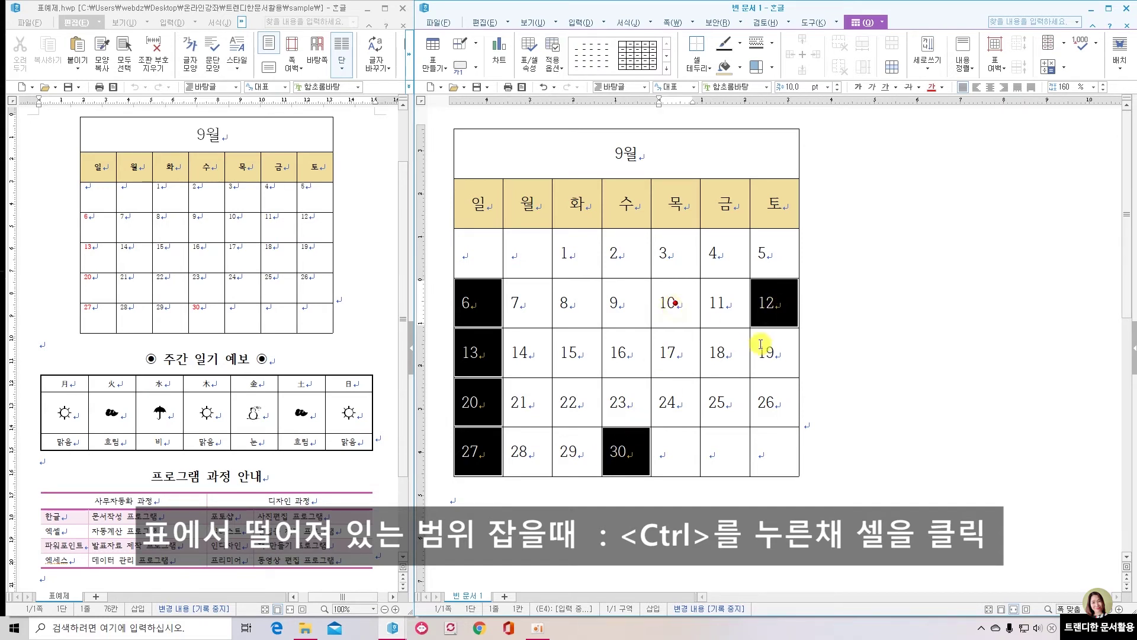
pyautogui.keyDown('ctrl'); pyautogui.click(769, 307); pyautogui.keyUp('ctrl')
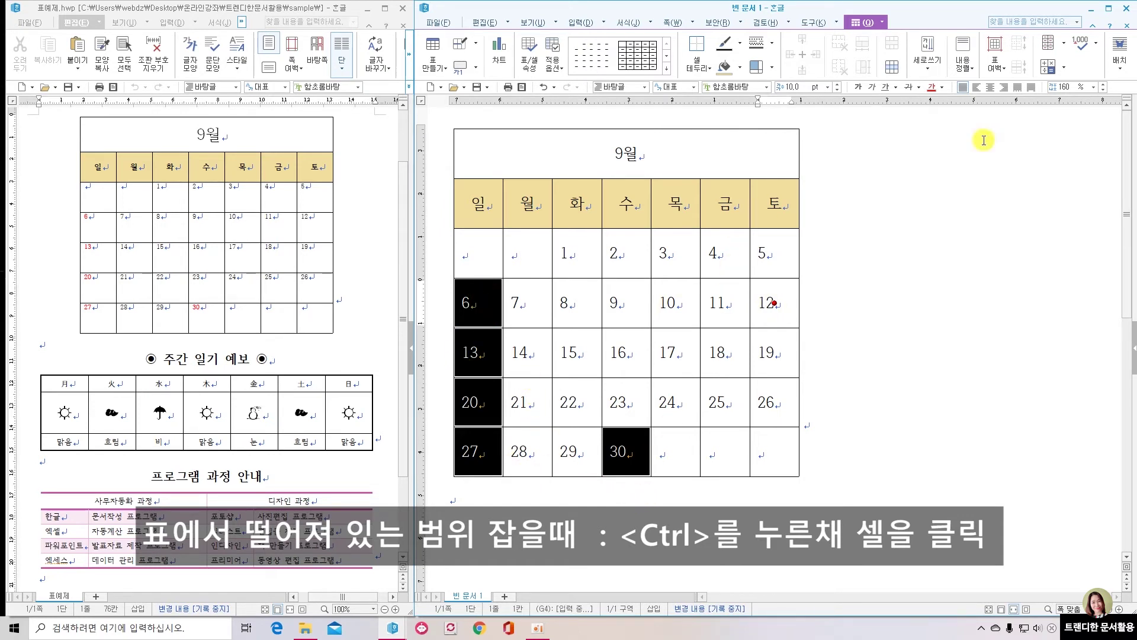
pyautogui.click(942, 88)
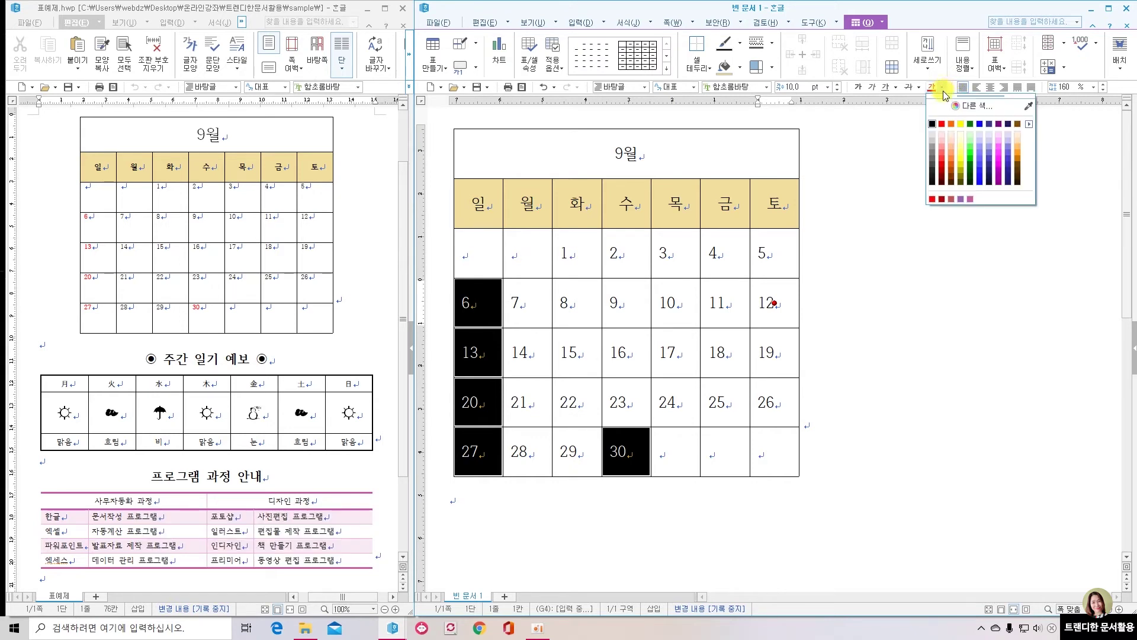
pyautogui.click(942, 125)
pyautogui.click(605, 506)
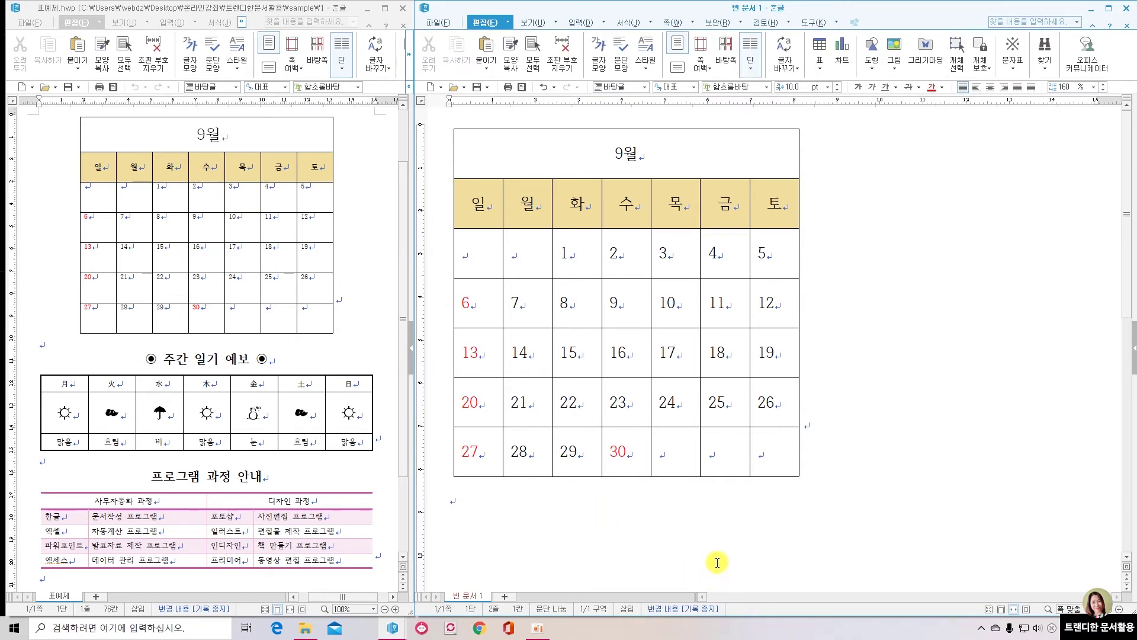
# Step: Reduce the font size of all date cells in the third to seventh rows to 8 pt
pyautogui.moveTo(479, 254); pyautogui.dragTo(768, 452)
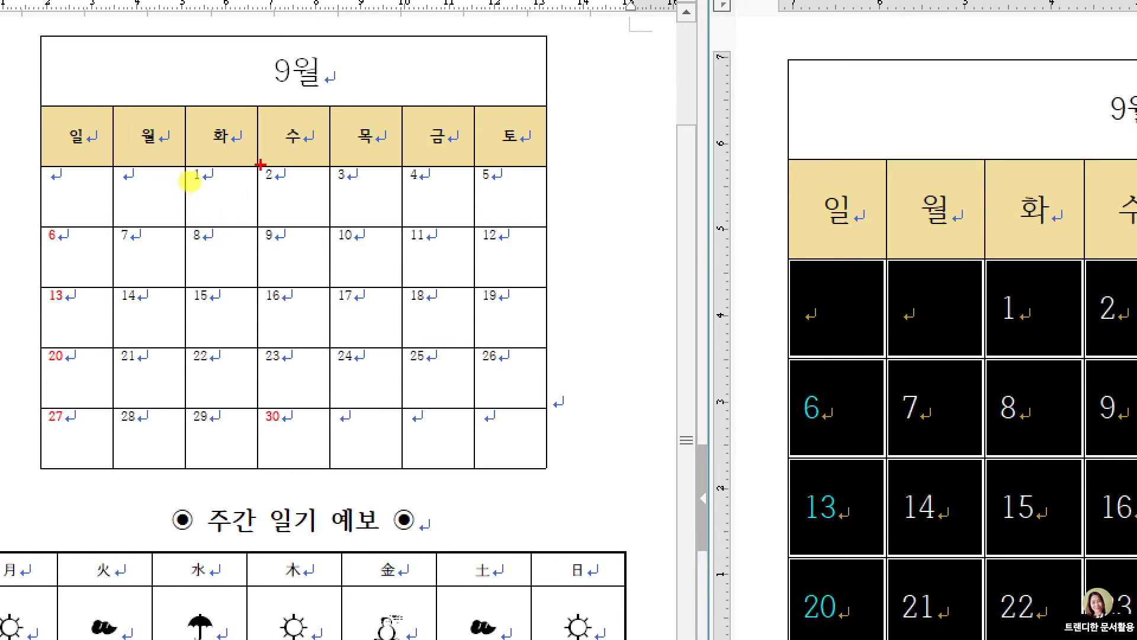
pyautogui.moveTo(260, 164)
pyautogui.mouseDown()
pyautogui.moveTo(279, 183)
pyautogui.moveTo(261, 167)
pyautogui.mouseUp()
pyautogui.moveTo(309, 169); pyautogui.dragTo(311, 225)
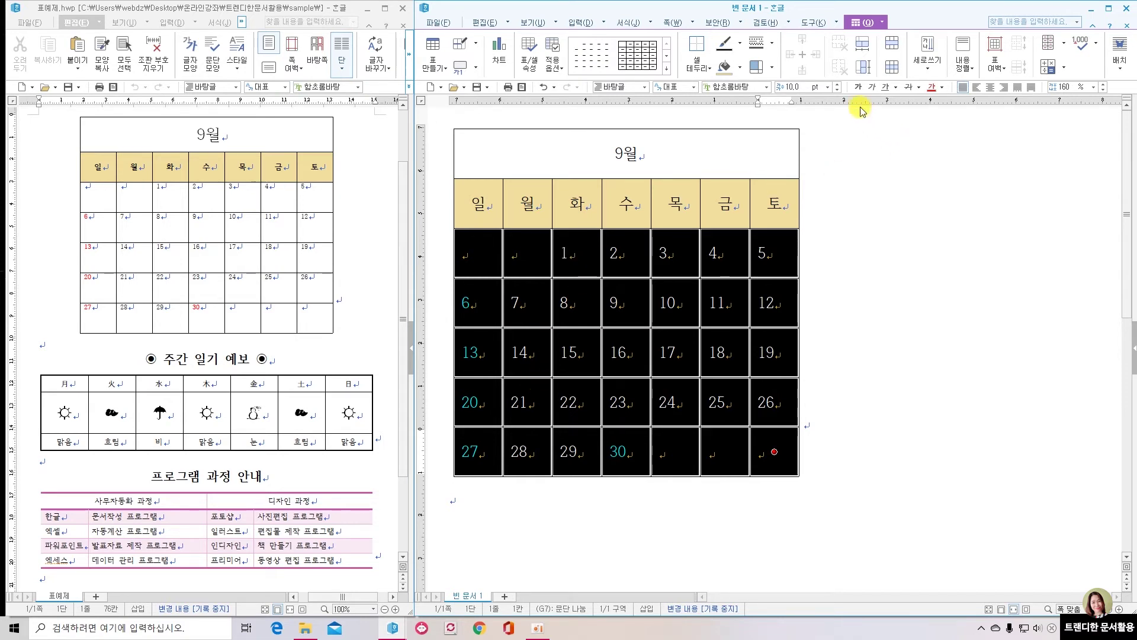
pyautogui.click(837, 90)
pyautogui.click(837, 90)
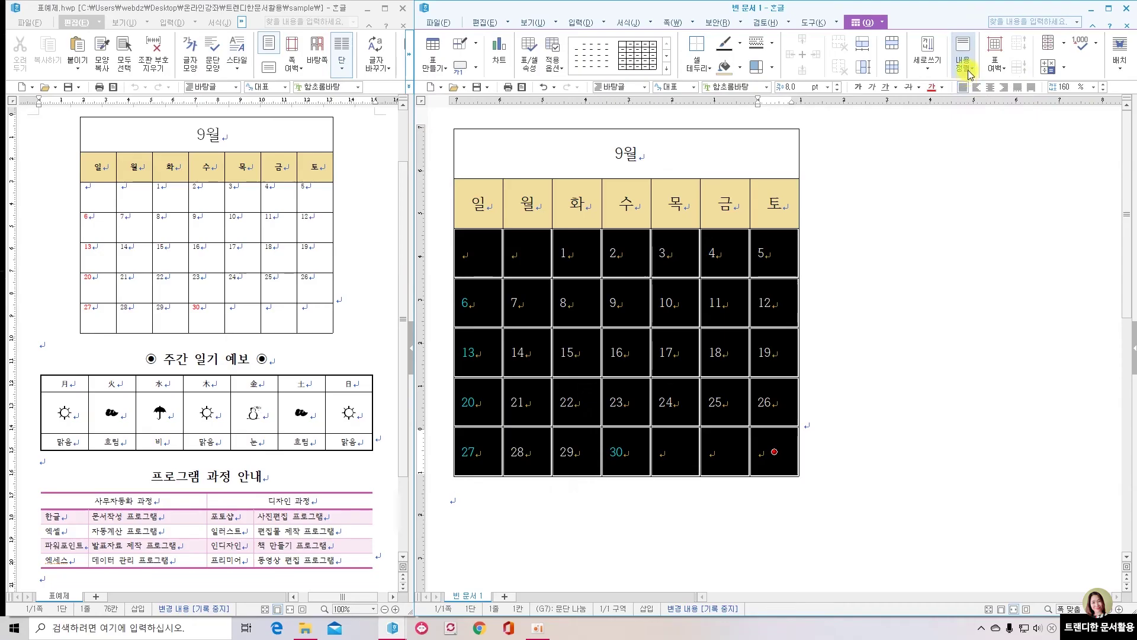
# Step: Align the contents of all the date cells to the top of their cells with 세로 위로 정렬
pyautogui.click(930, 115)
pyautogui.moveTo(997, 91)
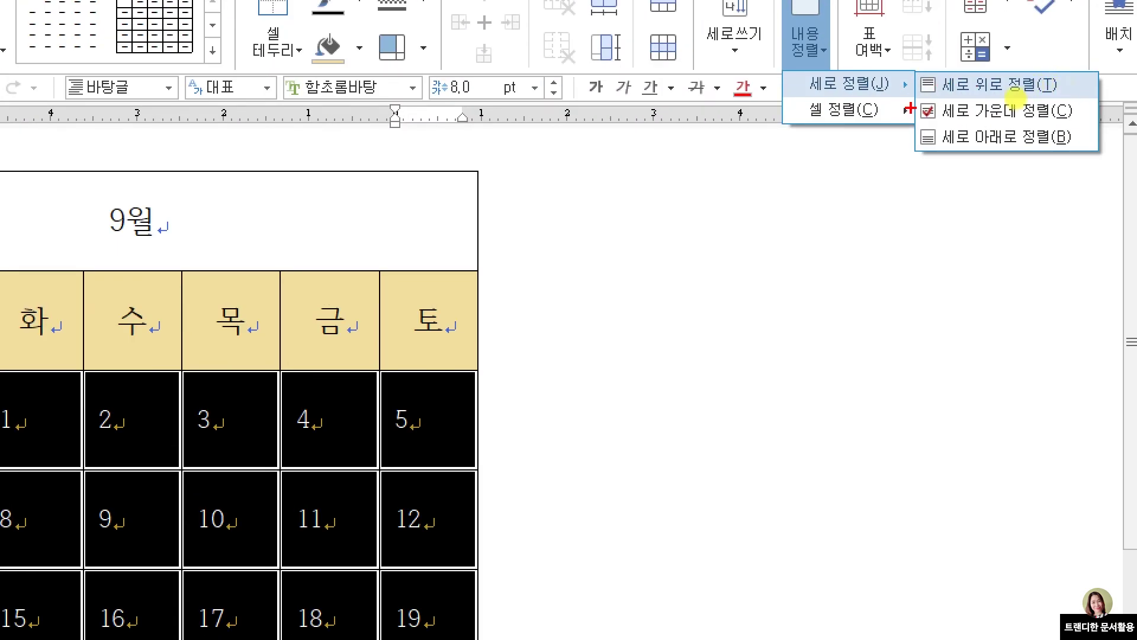
pyautogui.moveTo(914, 73); pyautogui.dragTo(1104, 98)
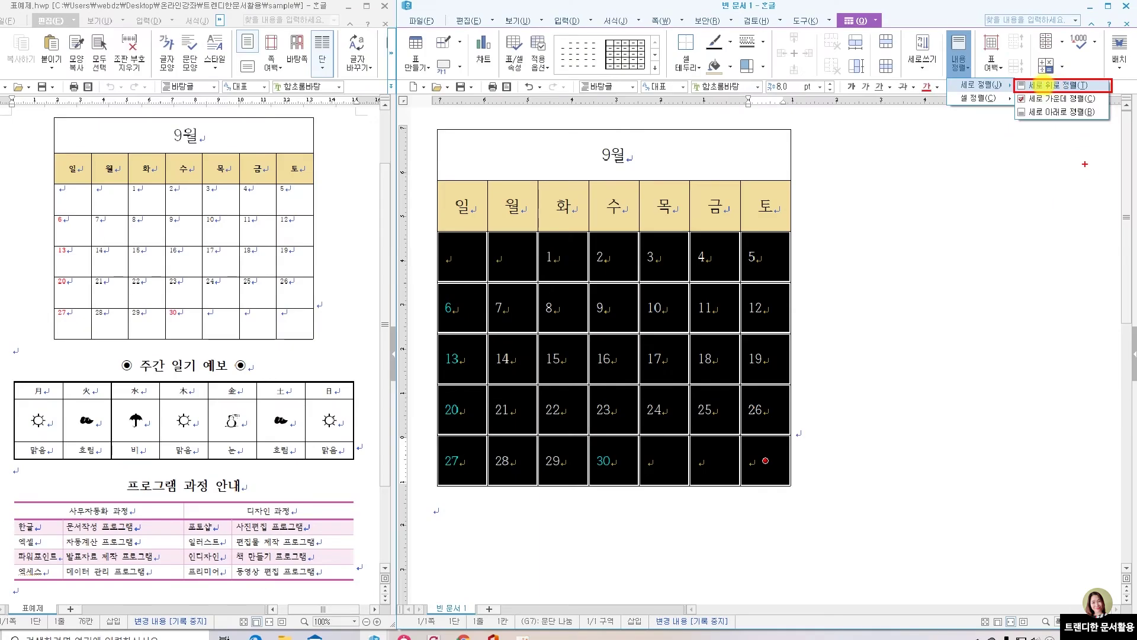
pyautogui.click(800, 33)
pyautogui.moveTo(980, 89)
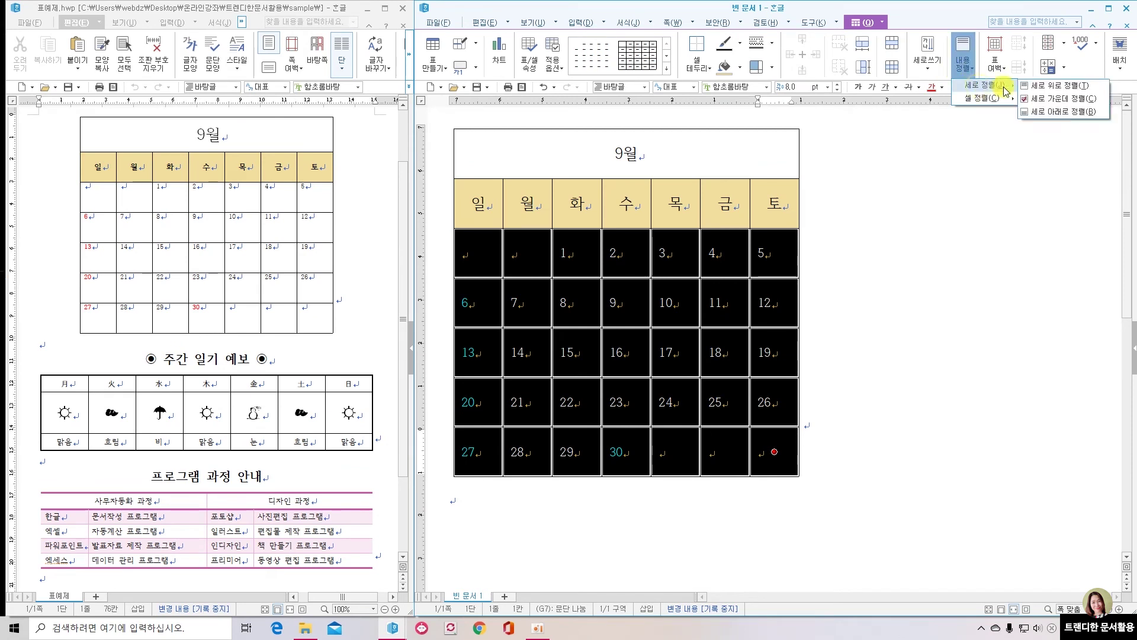
pyautogui.click(1045, 86)
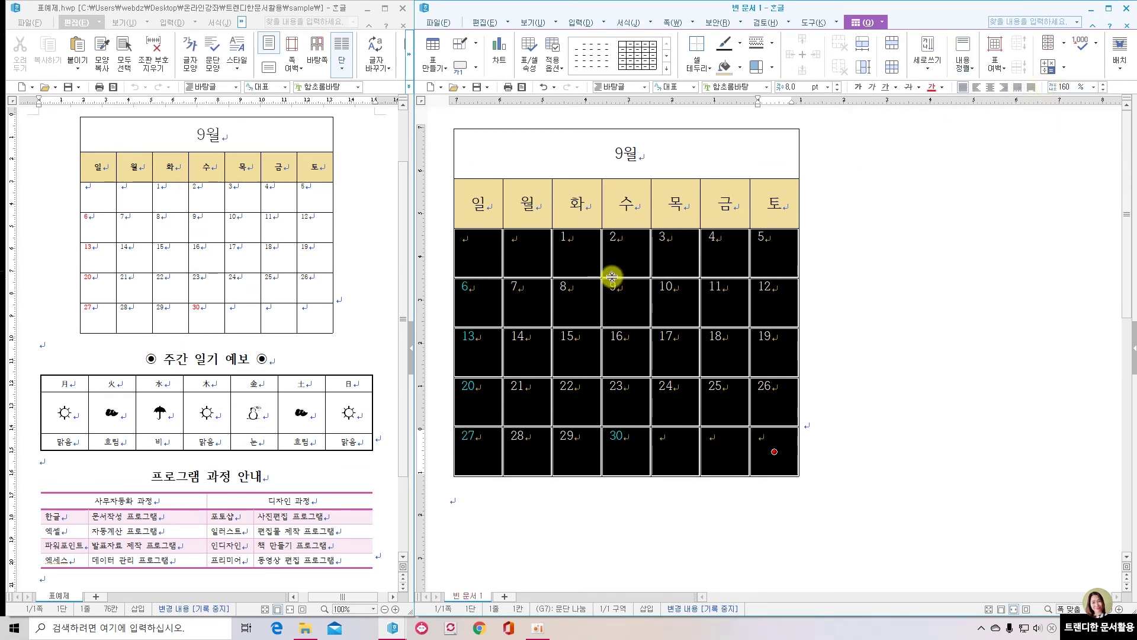
pyautogui.click(663, 317)
pyautogui.click(728, 314)
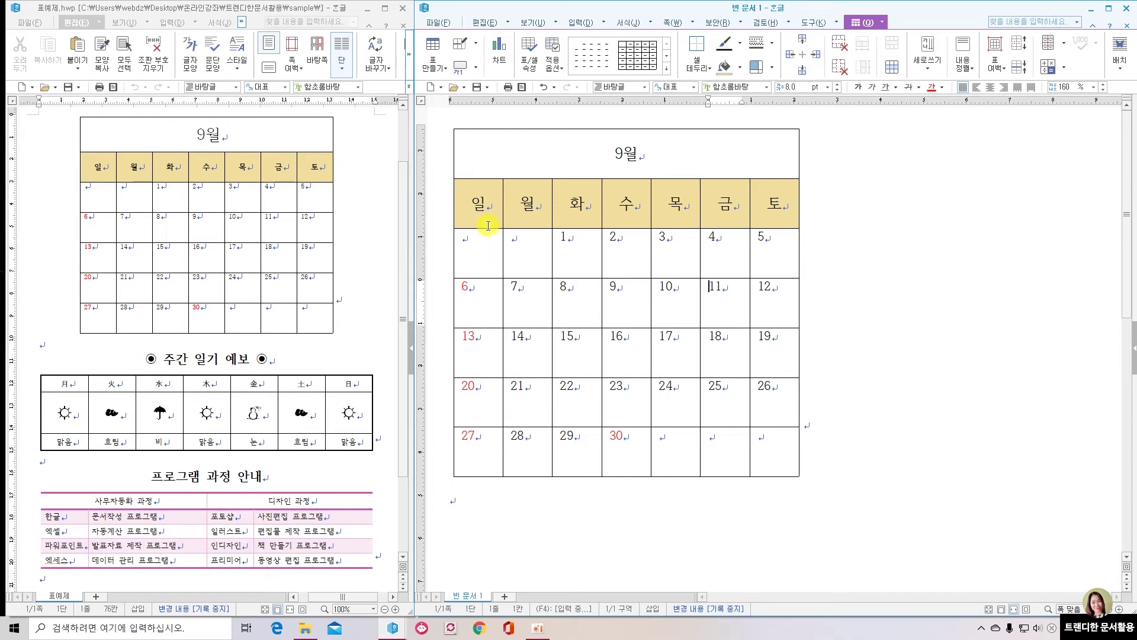
# Step: Try right and left alignment on the line holding the calendar table, finishing with the table centred horizontally using 가운데 정렬
pyautogui.moveTo(491, 152); pyautogui.dragTo(725, 451)
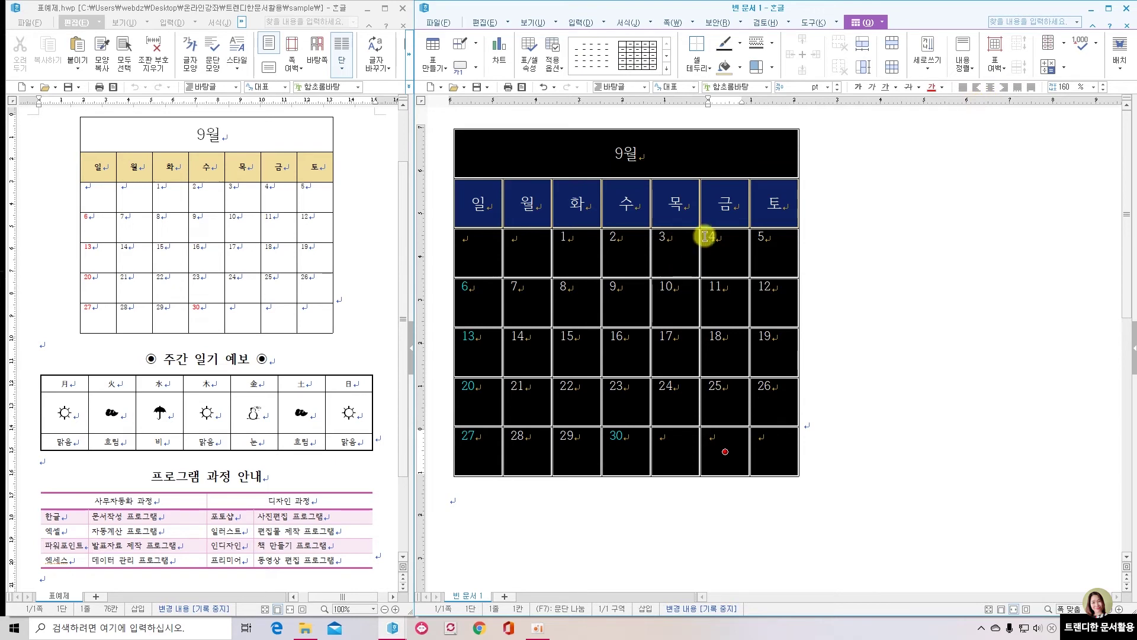
pyautogui.click(884, 307)
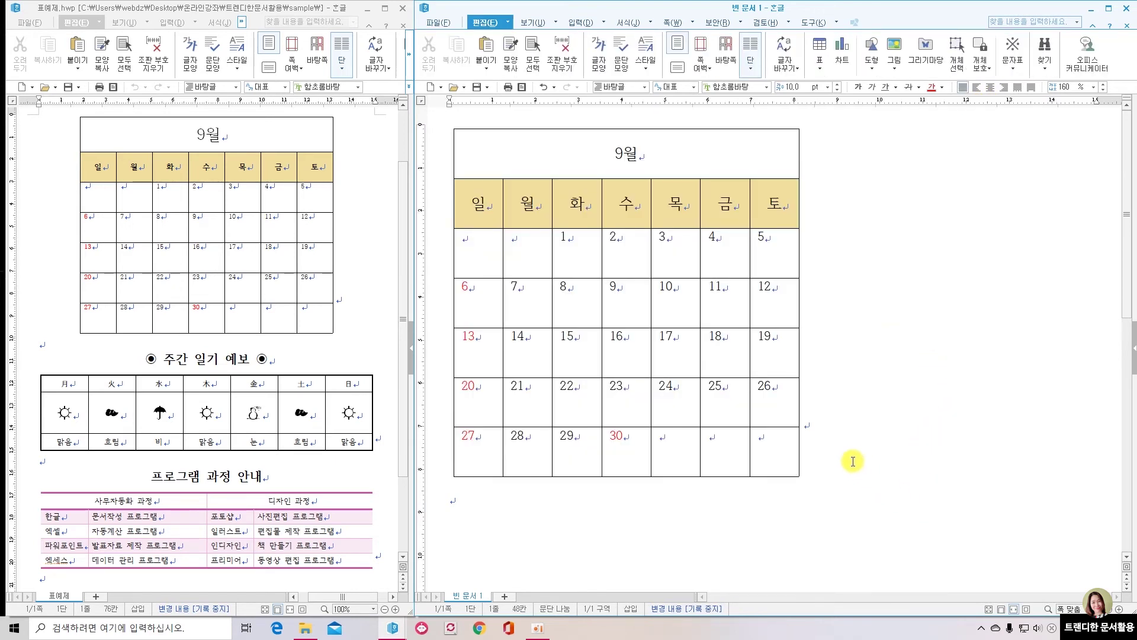
pyautogui.click(809, 425)
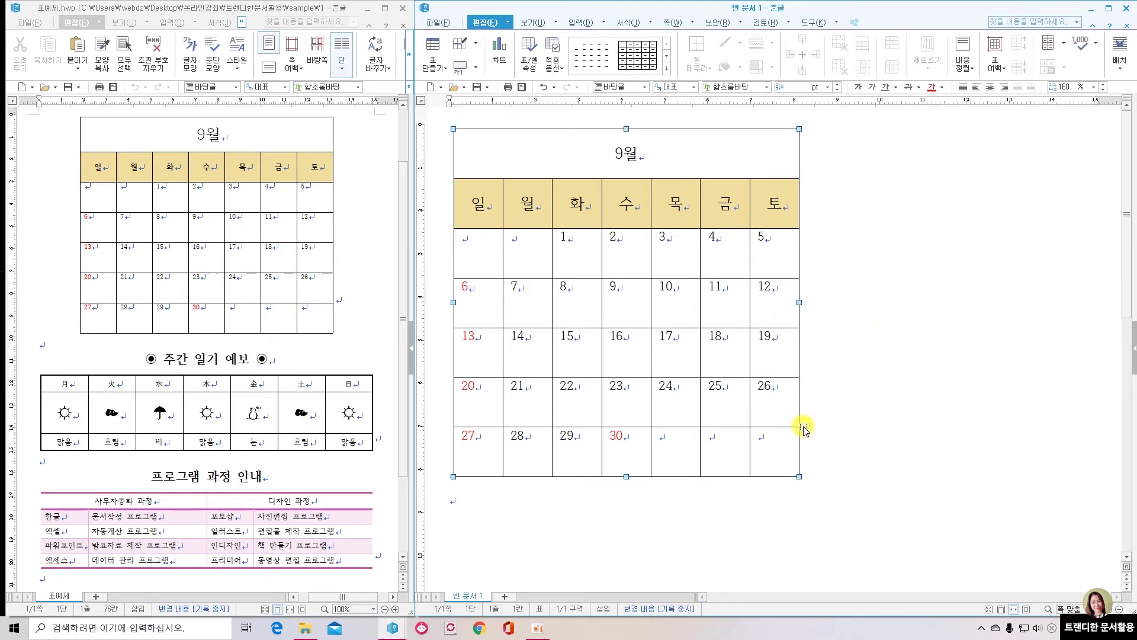
pyautogui.click(807, 424)
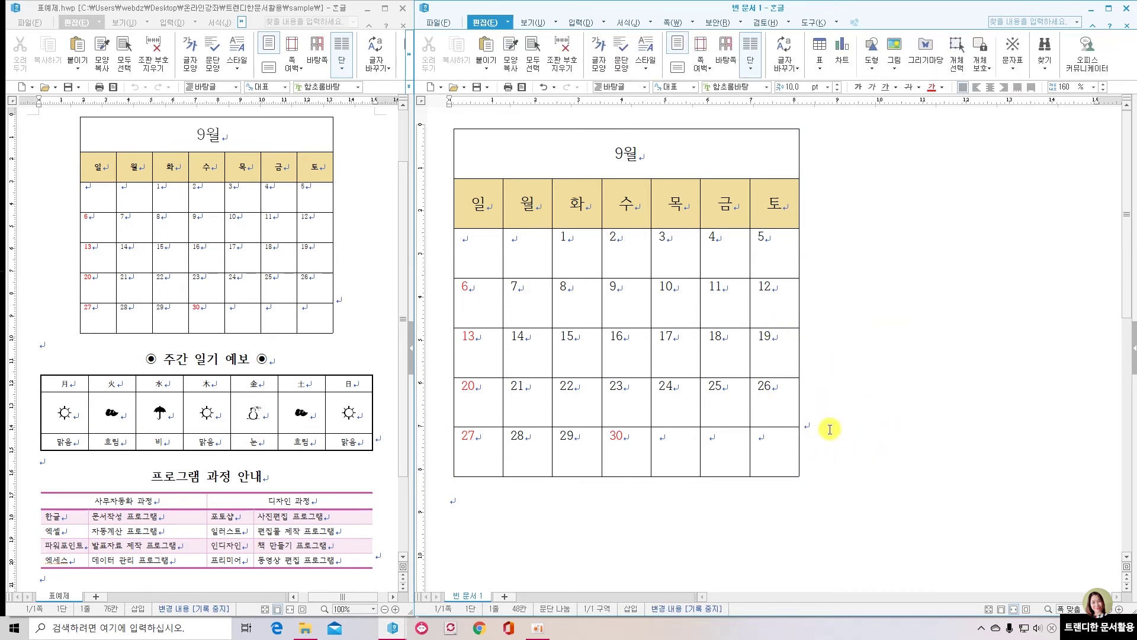
pyautogui.click(993, 89)
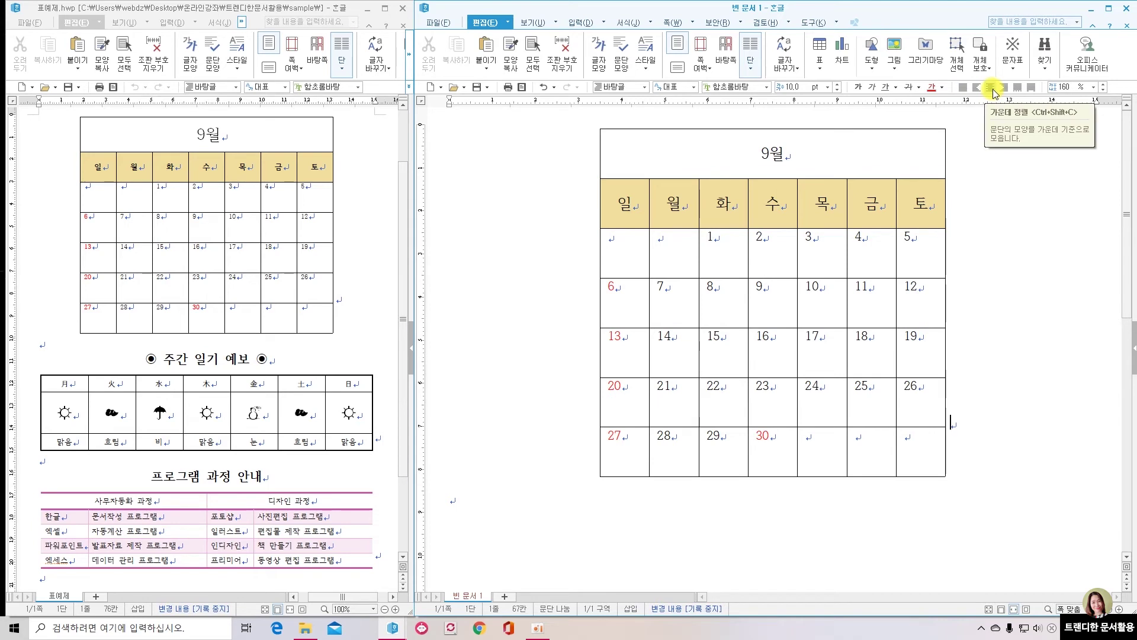
pyautogui.click(1006, 92)
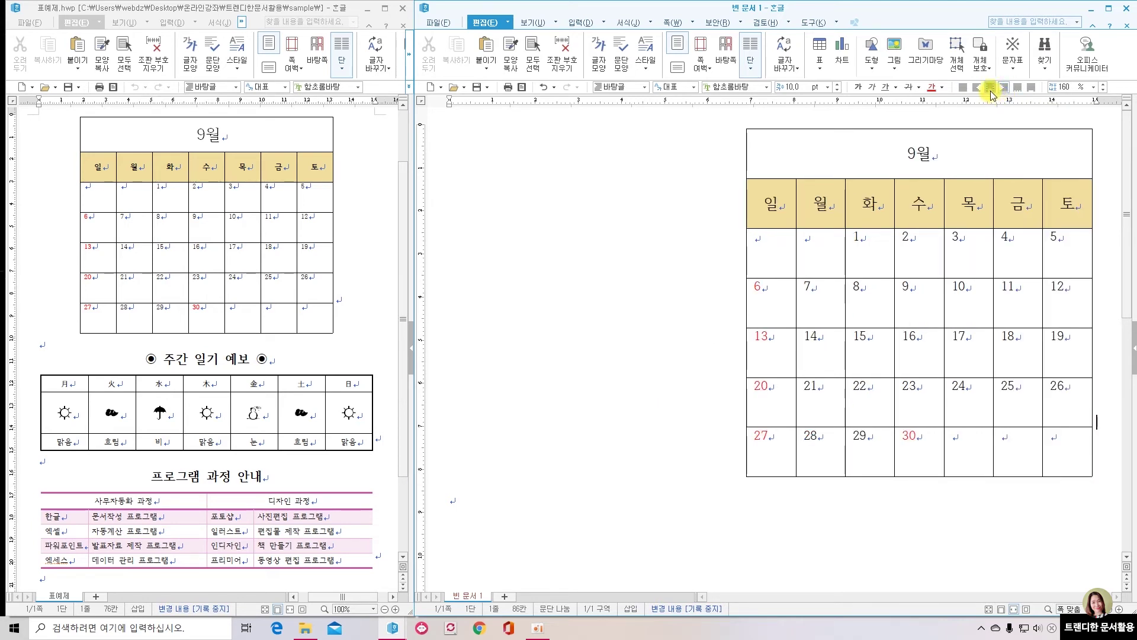
pyautogui.click(990, 88)
pyautogui.click(977, 89)
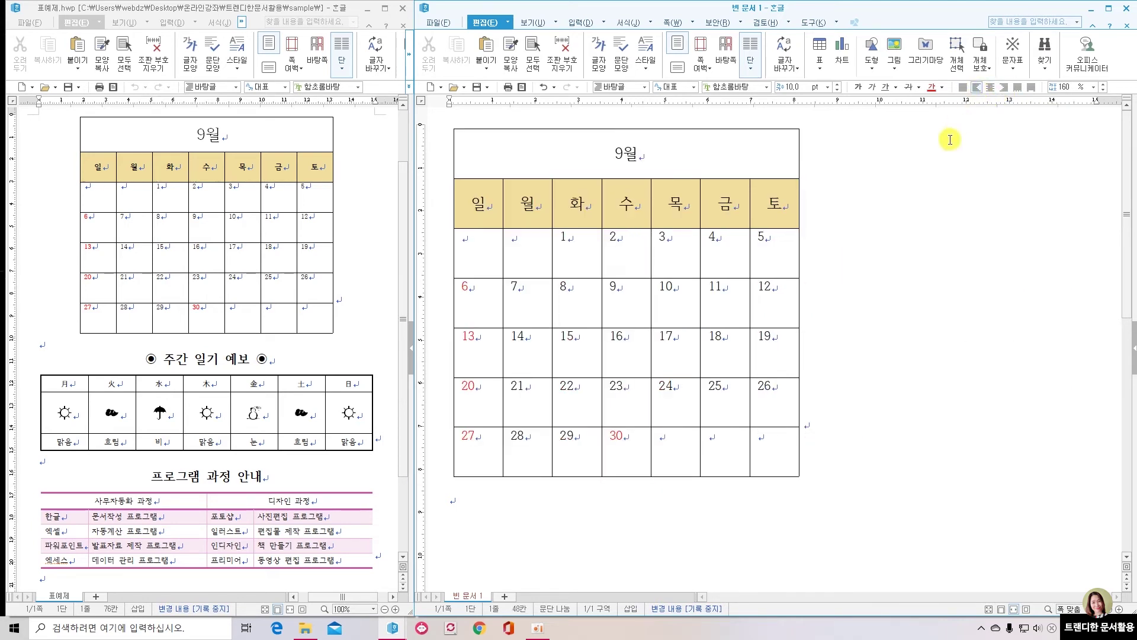
pyautogui.click(991, 88)
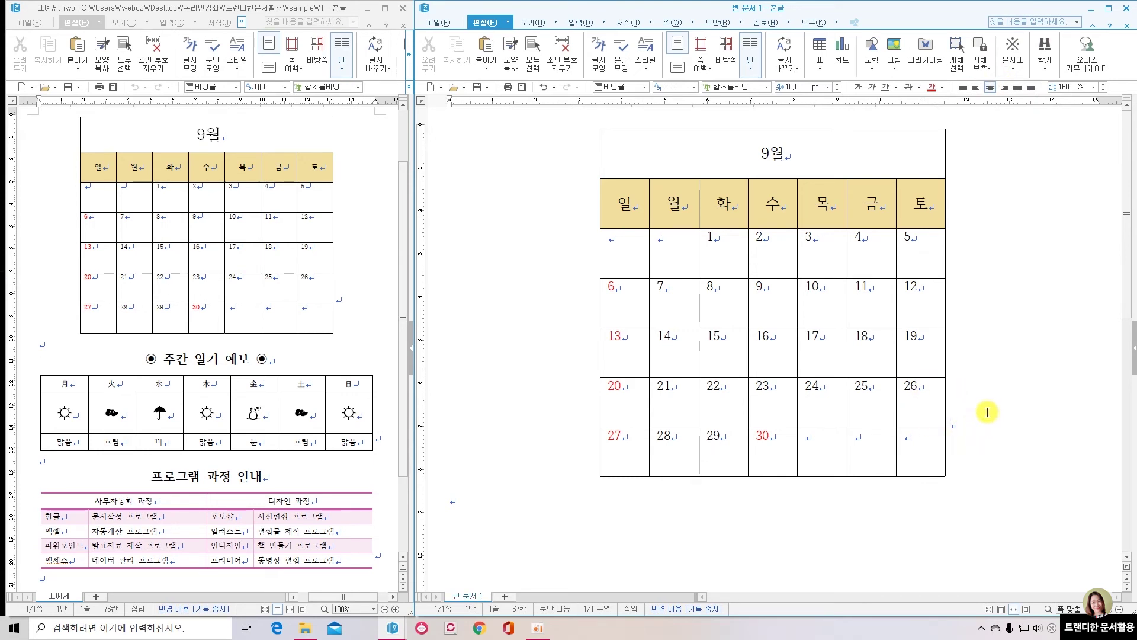
# Step: Insert one row below the row starting with 13 using 줄/칸 추가하기 with the 아래쪽 option
pyautogui.click(722, 337)
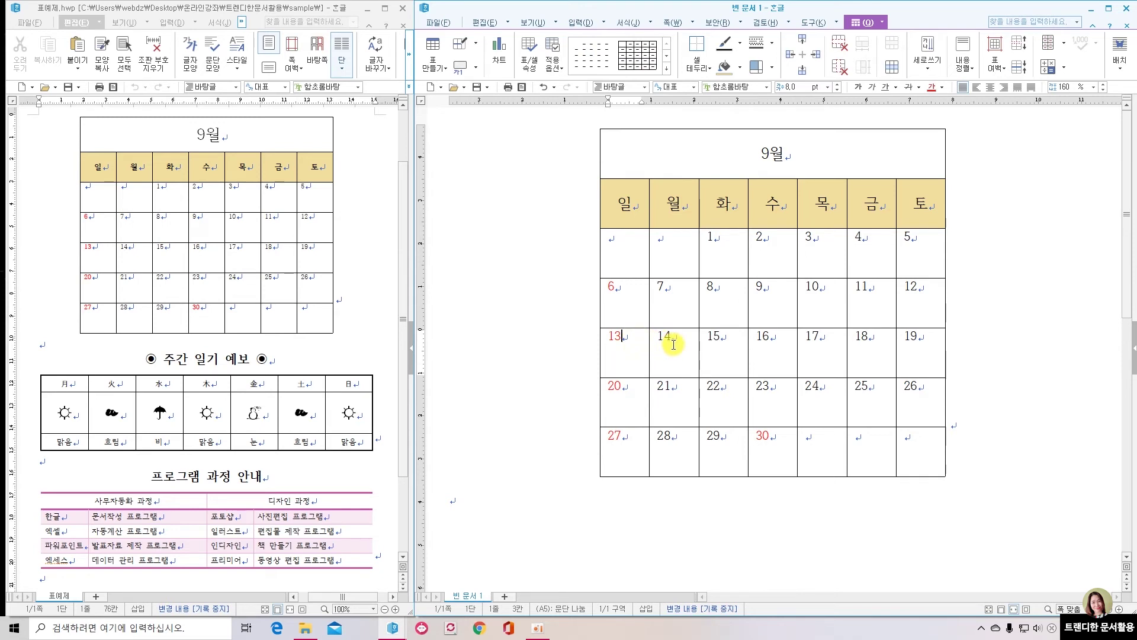
pyautogui.click(638, 342)
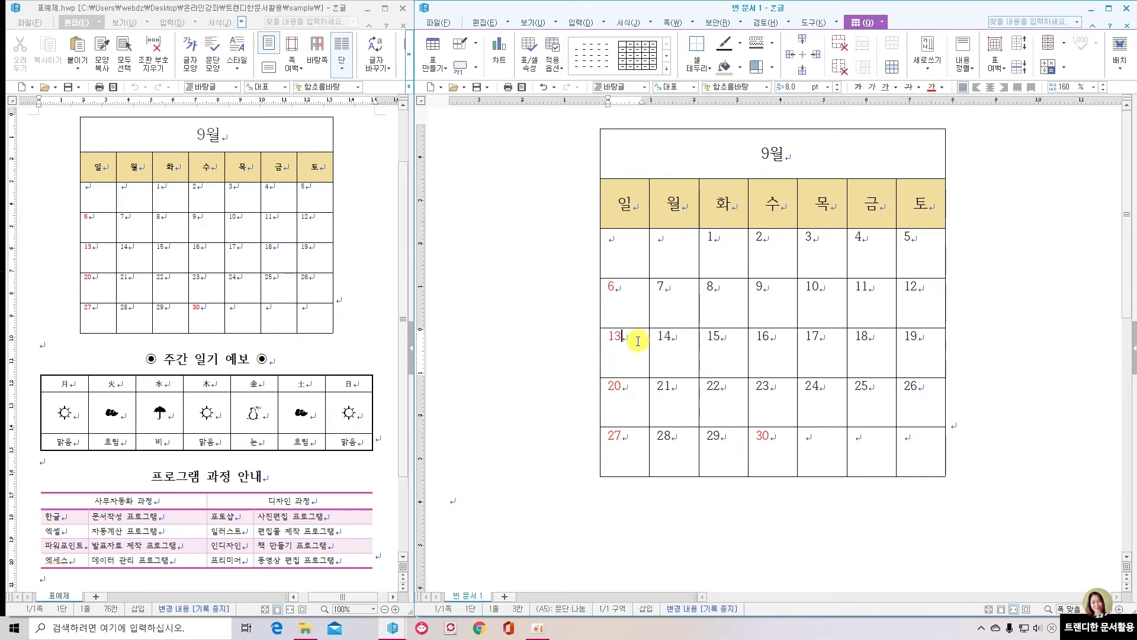
pyautogui.rightClick(638, 341)
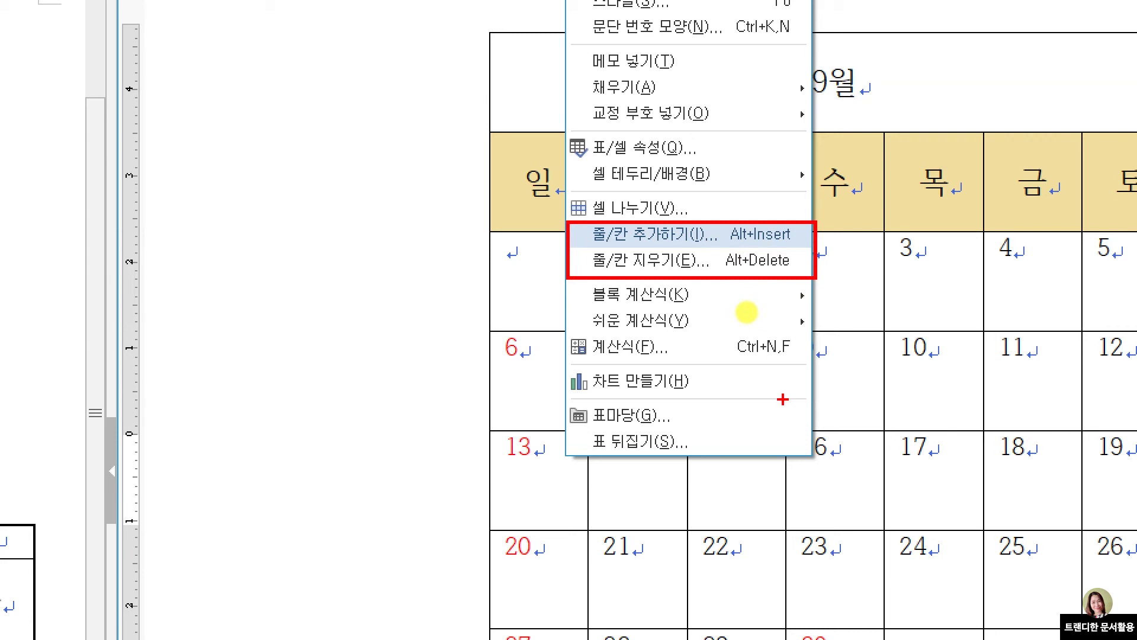
pyautogui.press('Escape')
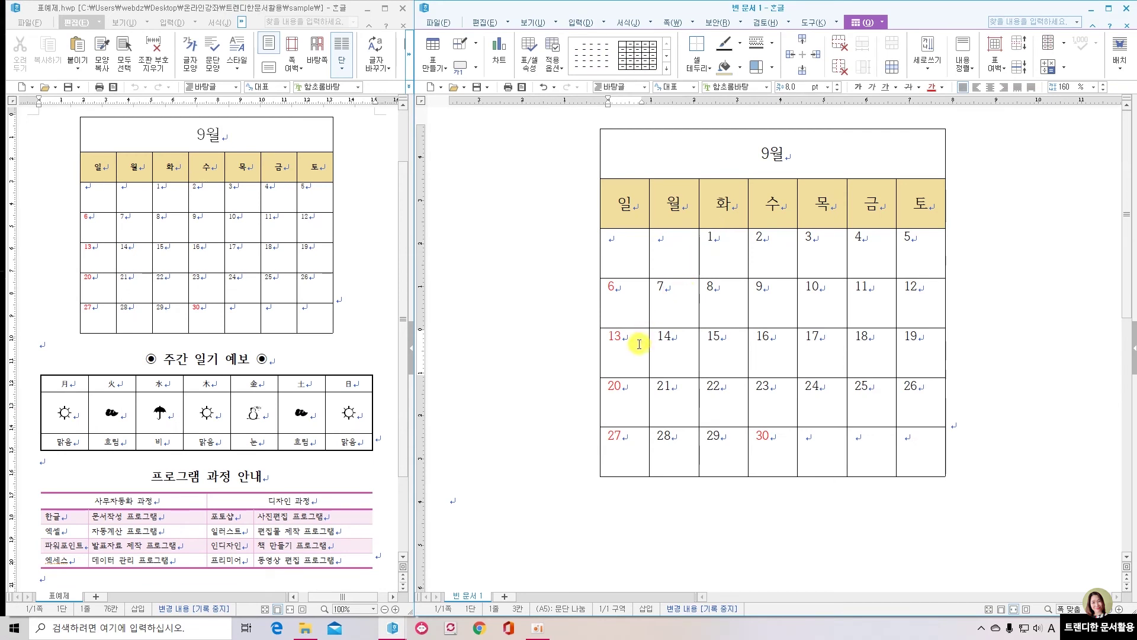
pyautogui.rightClick(639, 345)
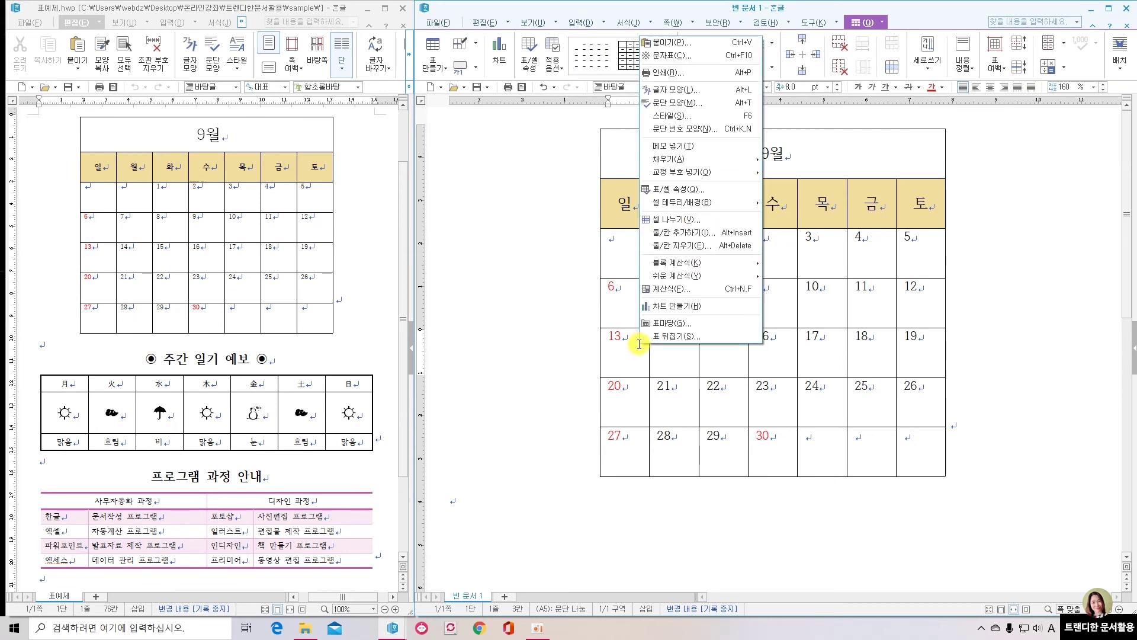
pyautogui.click(687, 233)
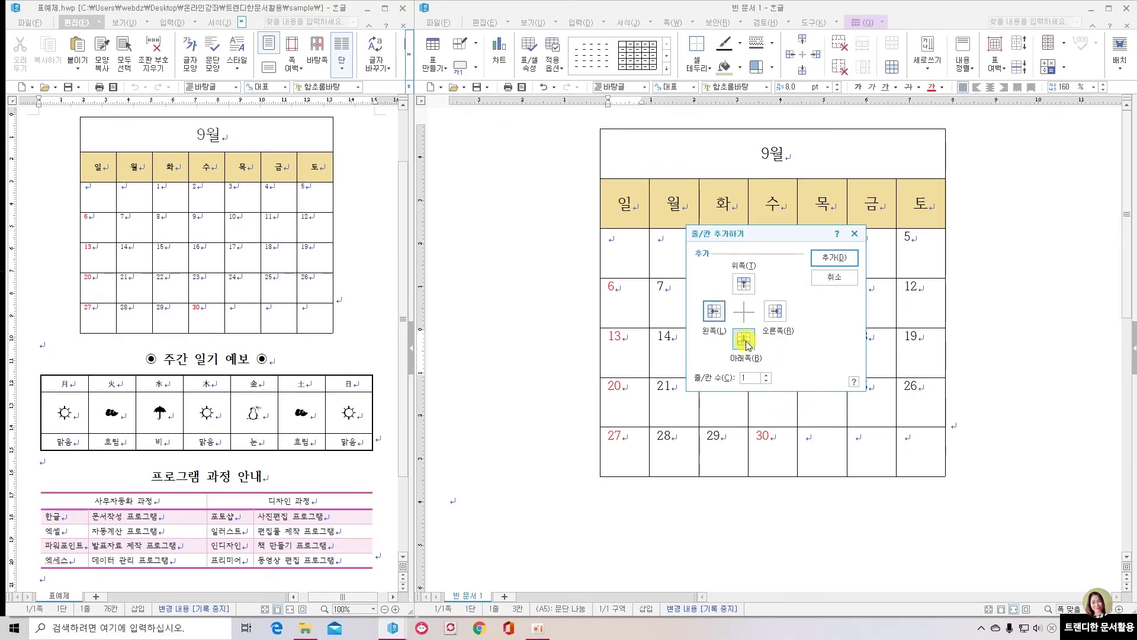
pyautogui.click(711, 314)
pyautogui.click(842, 259)
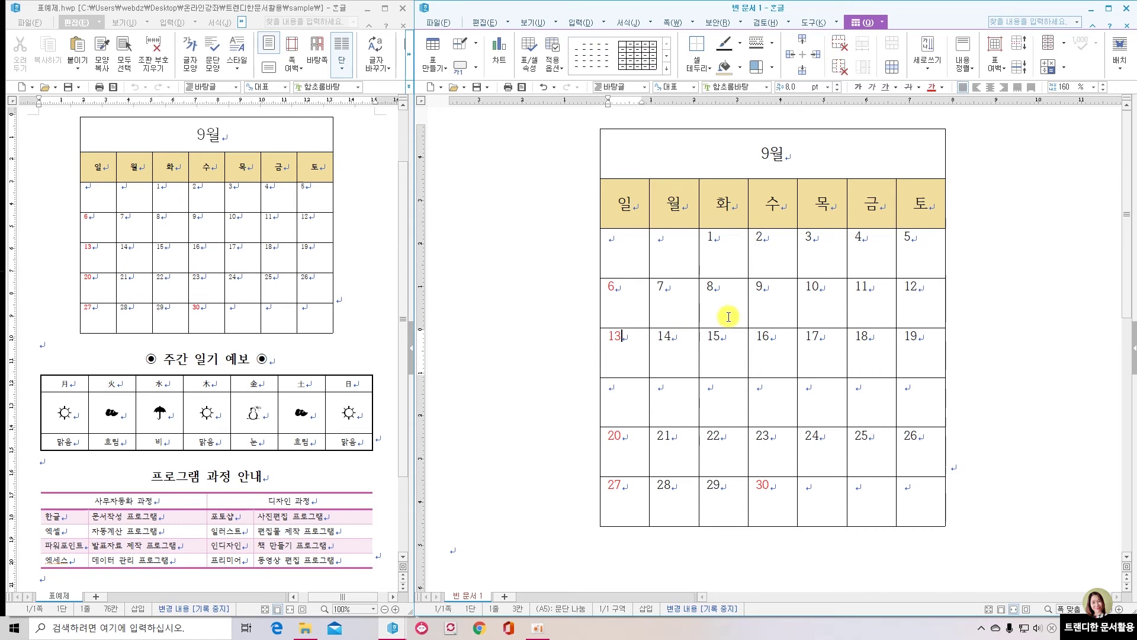
# Step: Insert one column directly after the 일 column using 줄/칸 추가하기 with the 오른쪽 option
pyautogui.rightClick(635, 345)
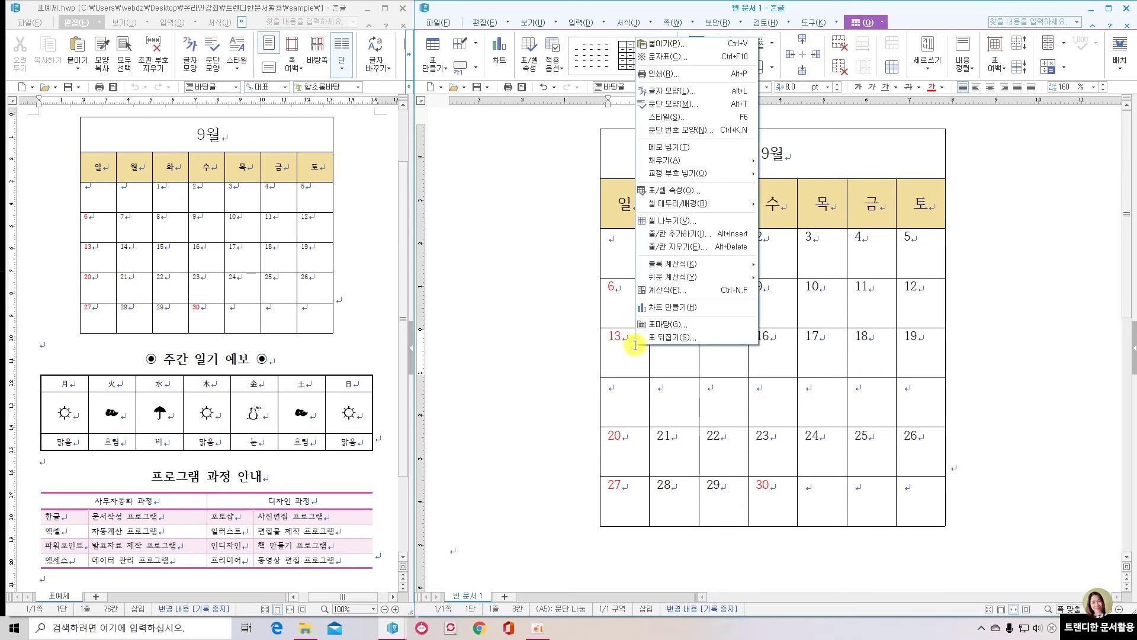
pyautogui.click(699, 237)
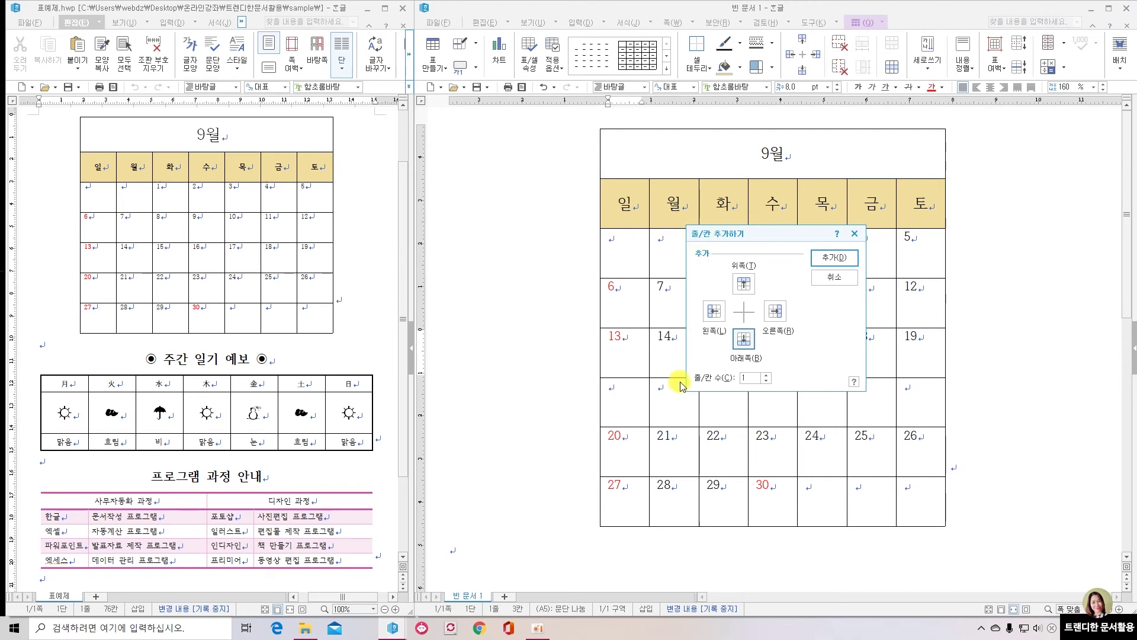
pyautogui.click(775, 311)
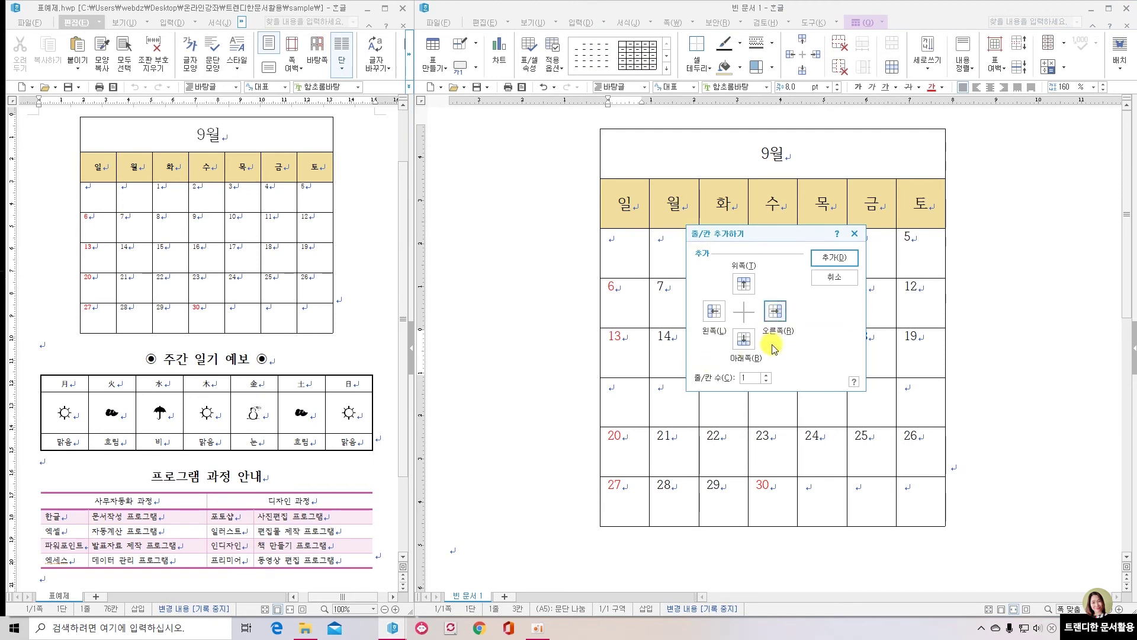
pyautogui.click(833, 263)
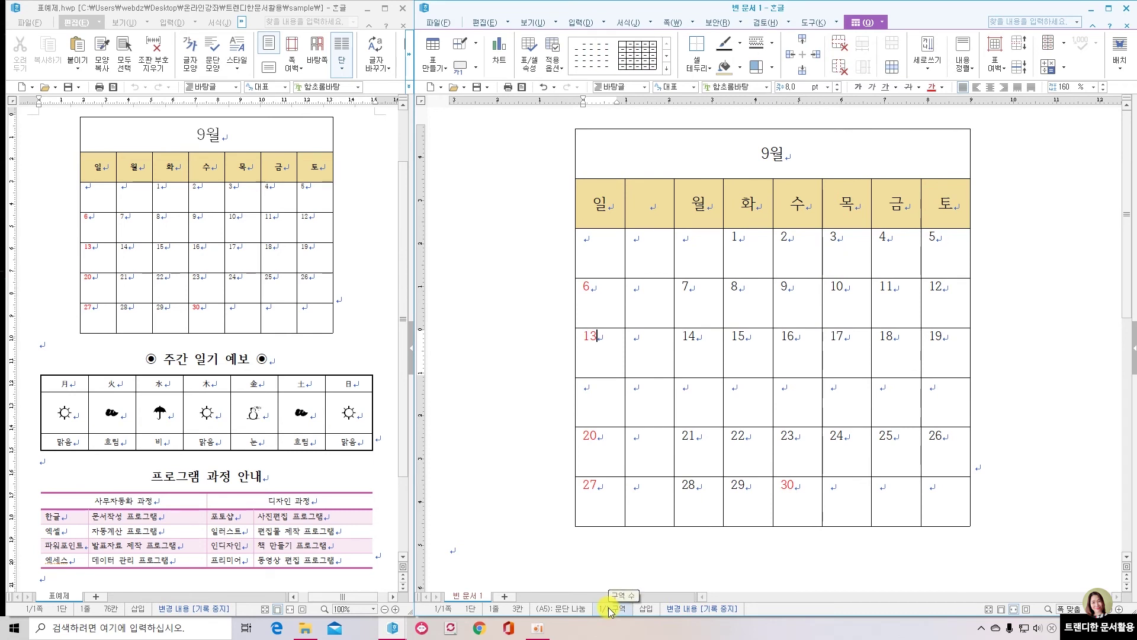
# Step: Delete the blank row below the row starting with 13 using 줄/칸 지우기 with the 줄 option
pyautogui.click(610, 398)
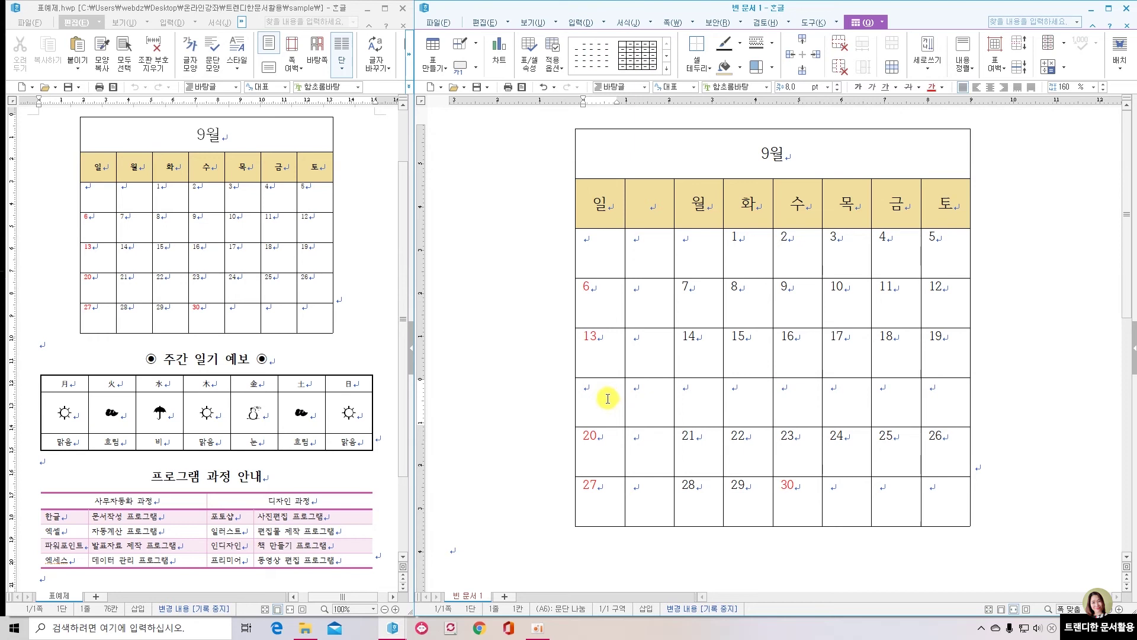
pyautogui.rightClick(608, 399)
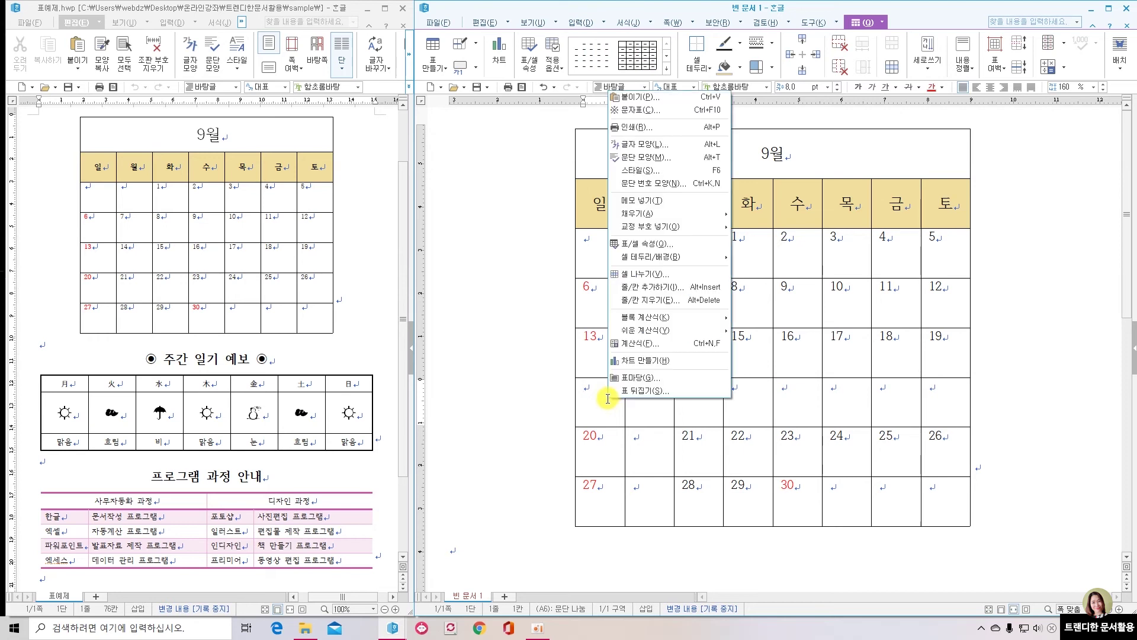
pyautogui.click(655, 300)
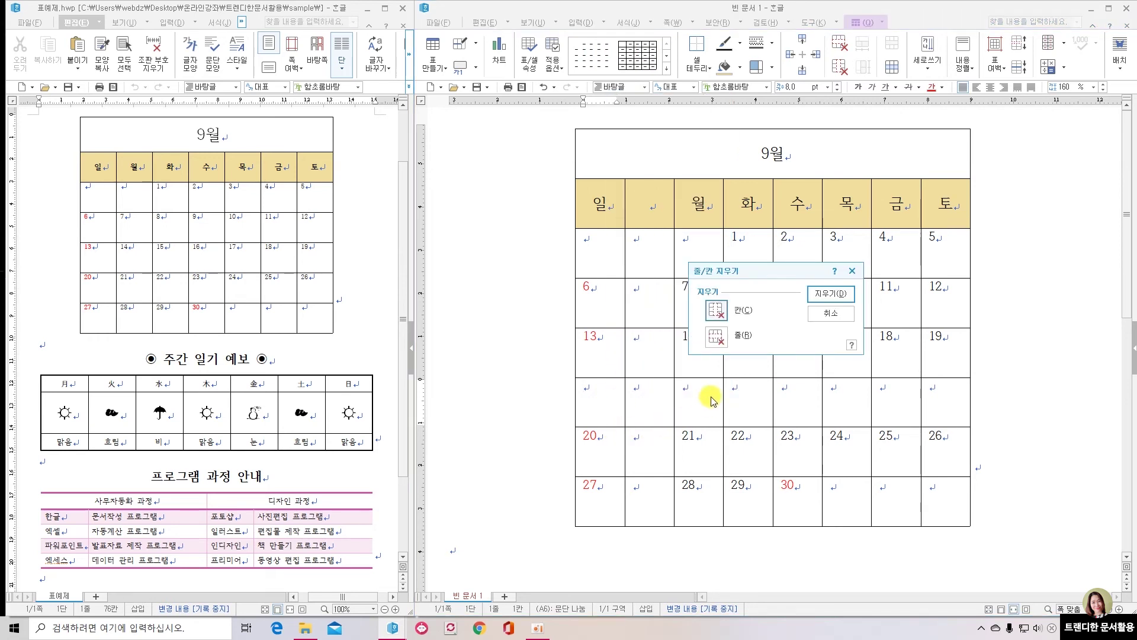
pyautogui.click(720, 341)
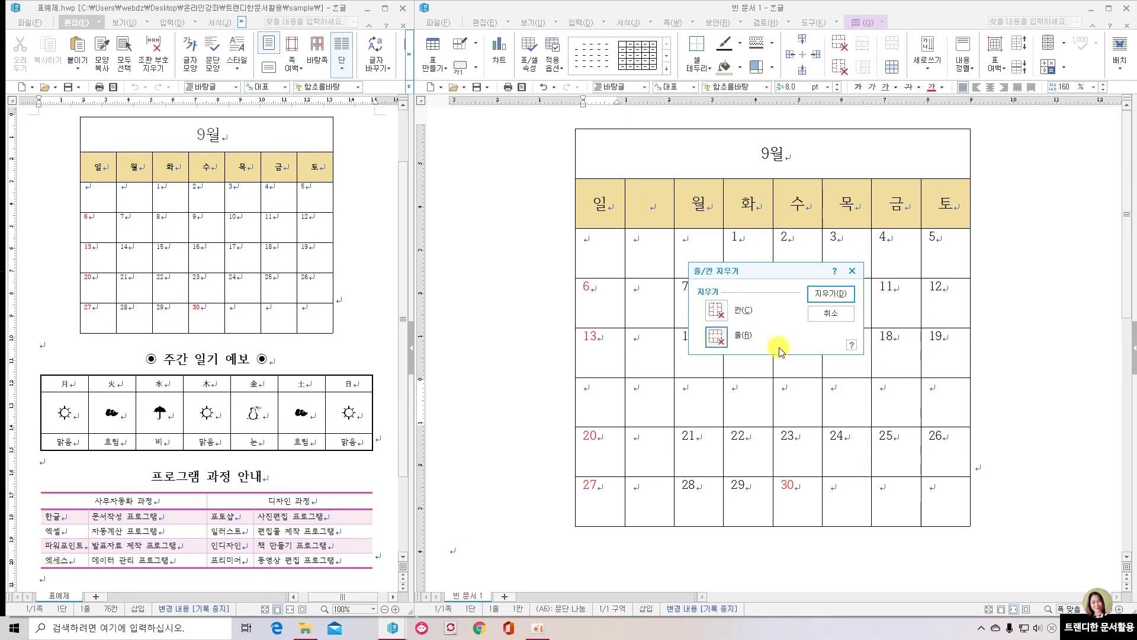
pyautogui.click(832, 294)
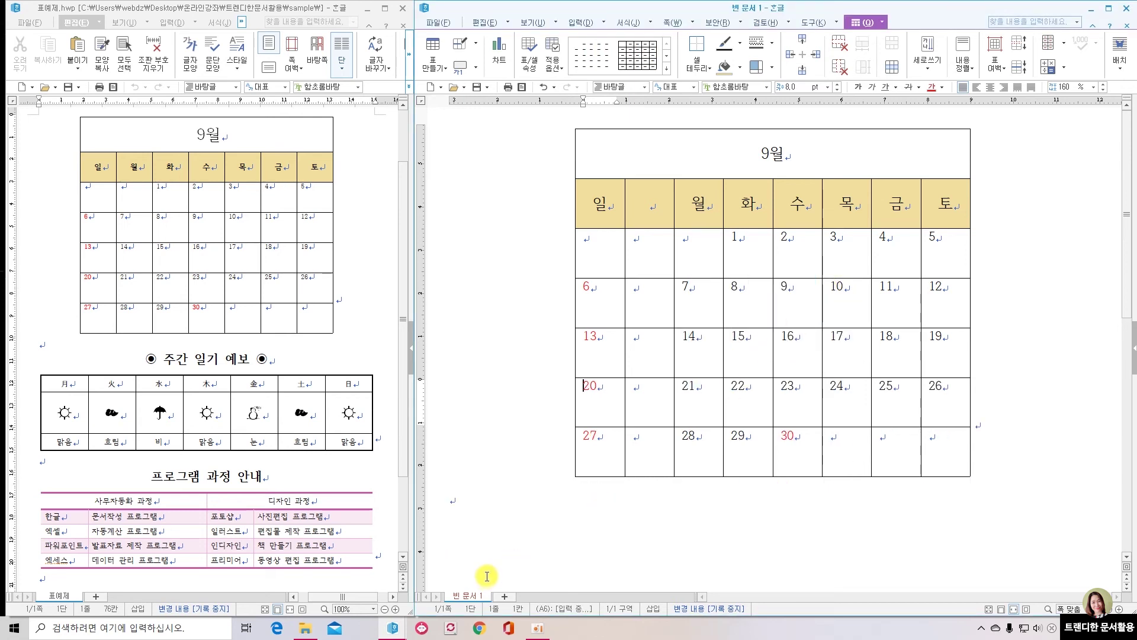
# Step: Delete the blank column between 일 and 월 using 줄/칸 지우기 with the 칸 option
pyautogui.click(642, 352)
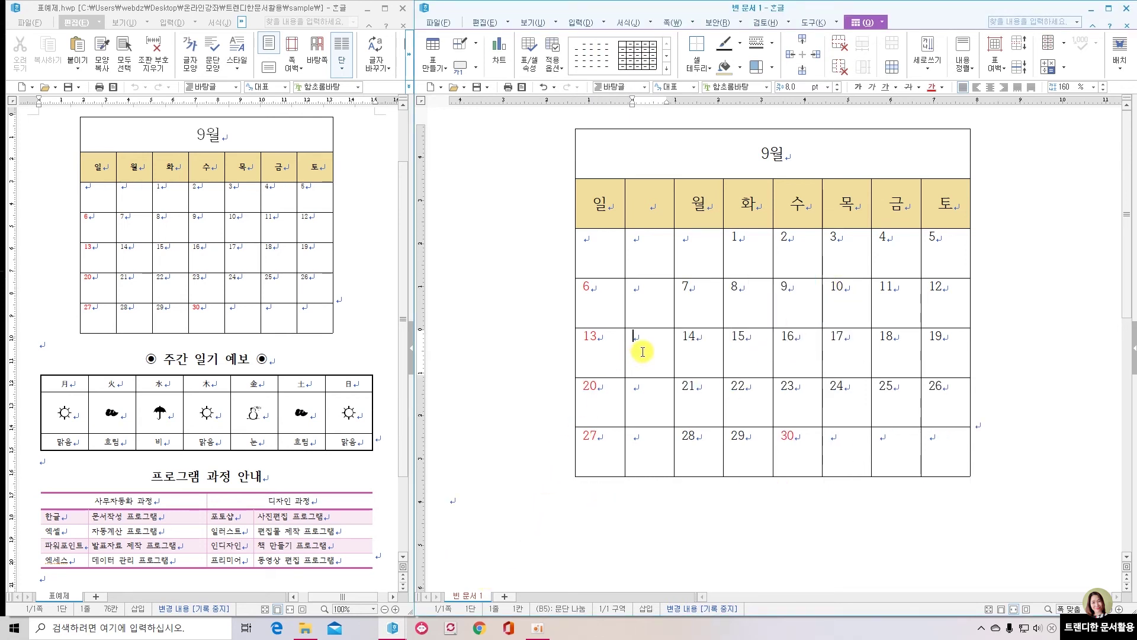
pyautogui.rightClick(643, 352)
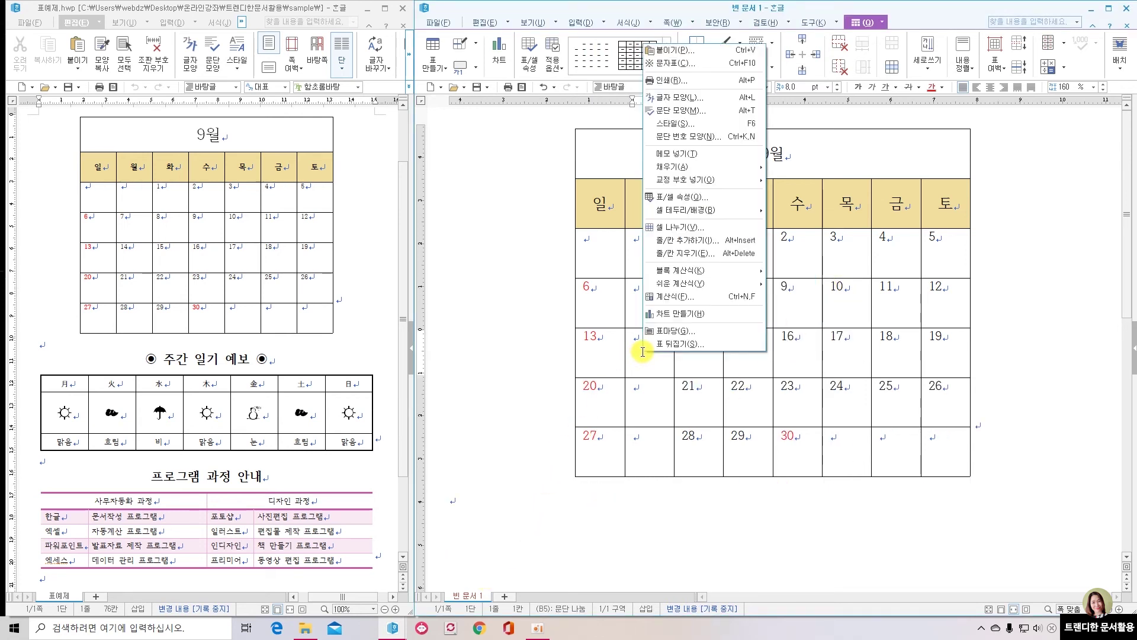
pyautogui.click(691, 254)
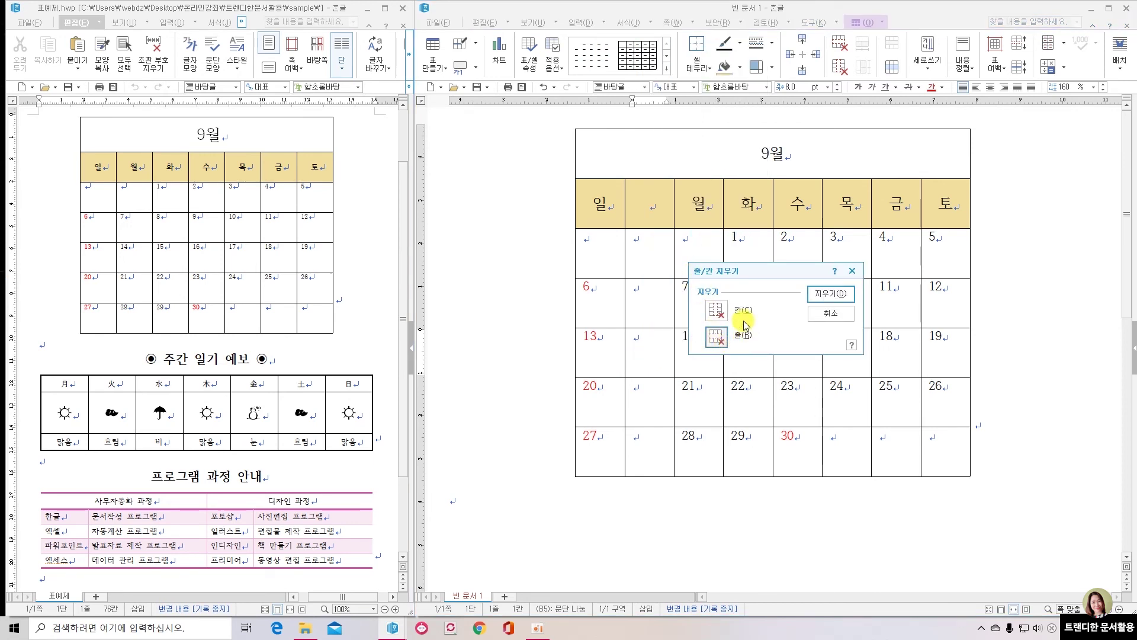
pyautogui.click(718, 309)
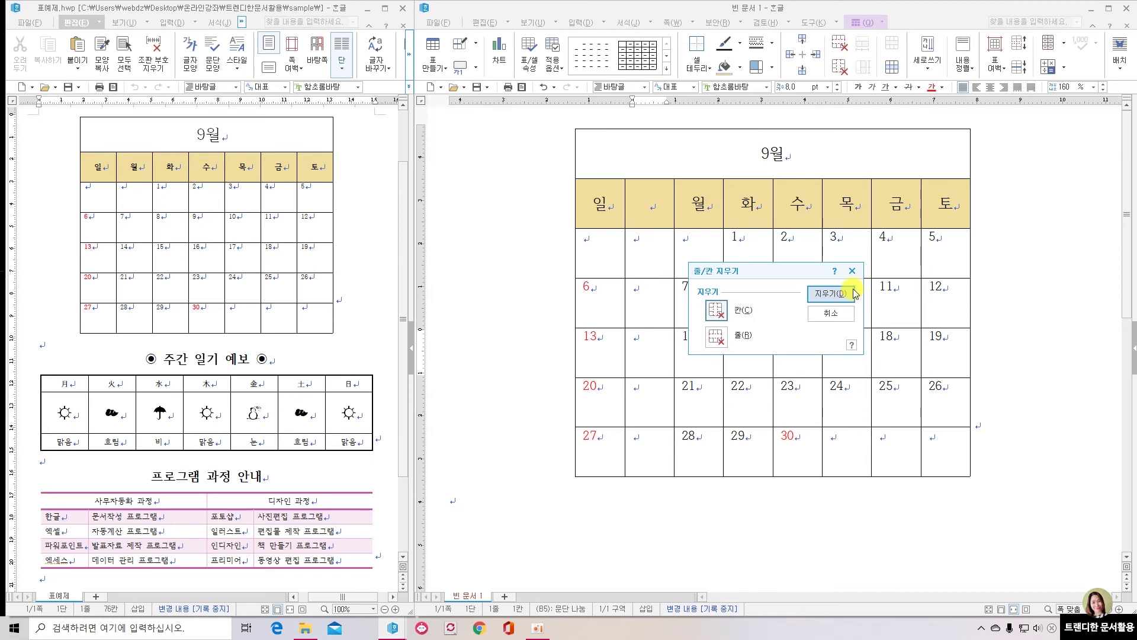
pyautogui.click(830, 294)
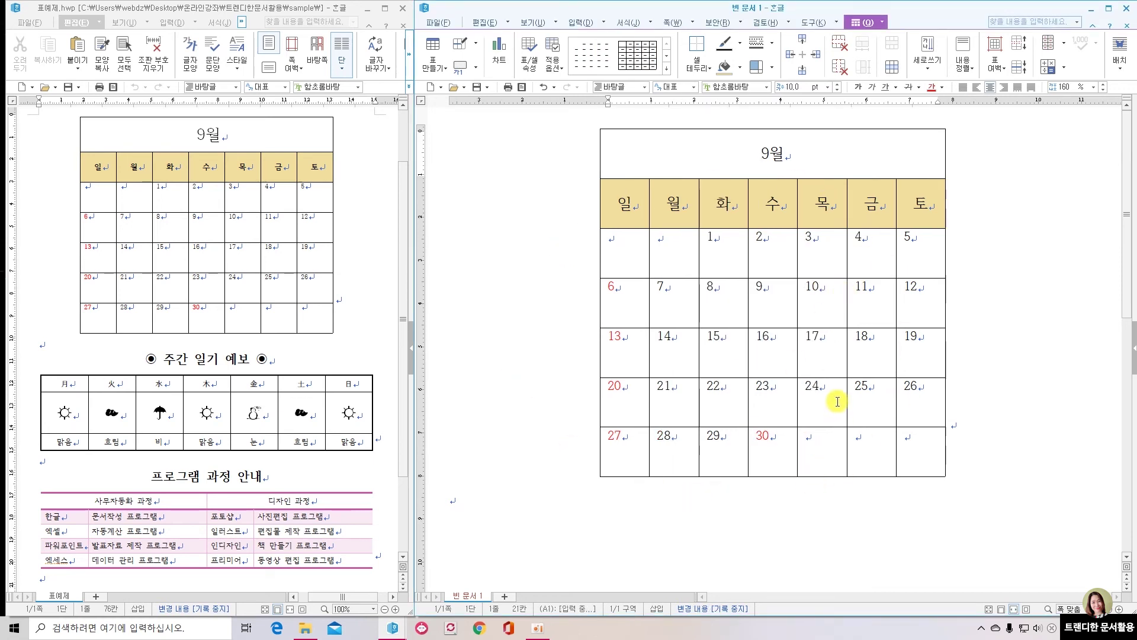
# Step: Insert two blank rows below the row starting with 13, working from the 13 cell
pyautogui.hotkey('shift', 'Escape')
pyautogui.click(635, 346)
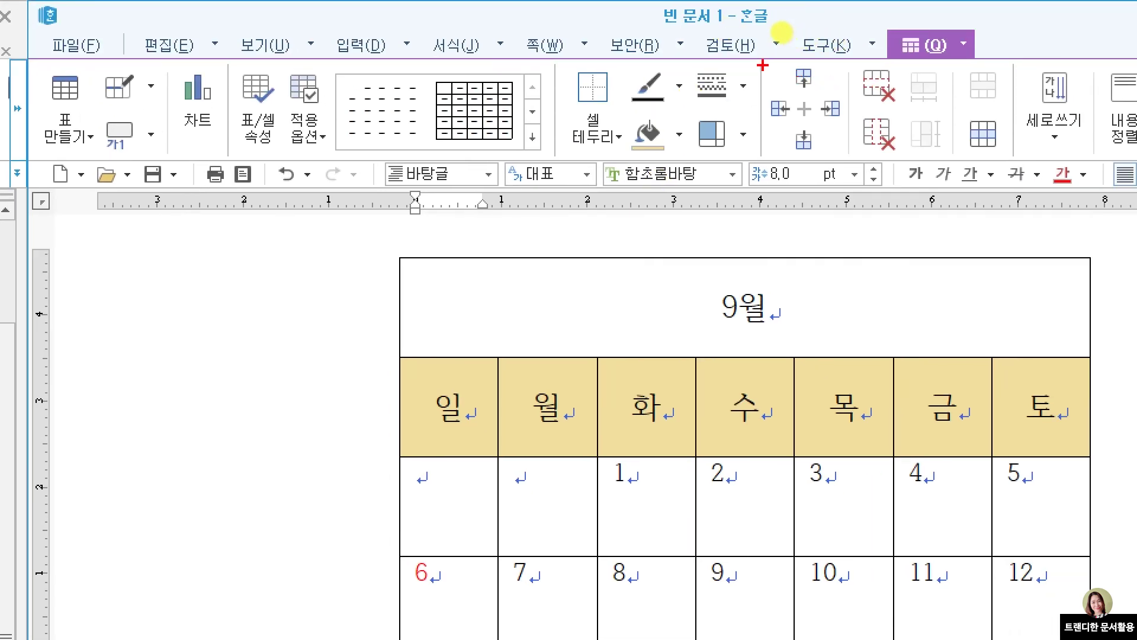
pyautogui.moveTo(759, 62); pyautogui.dragTo(851, 157)
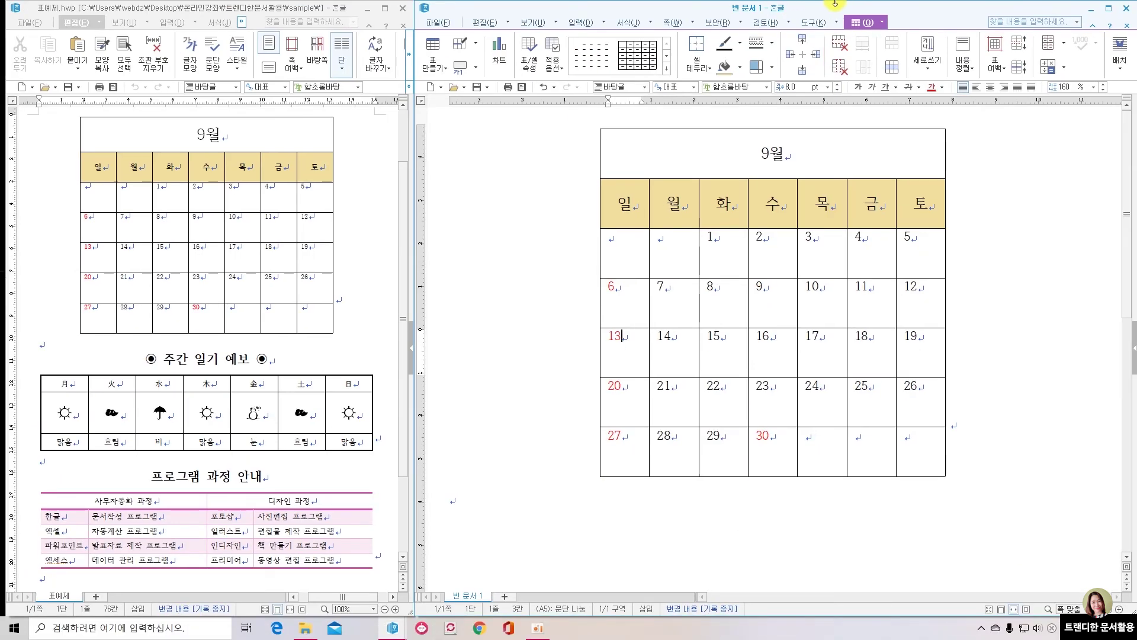
pyautogui.click(804, 140)
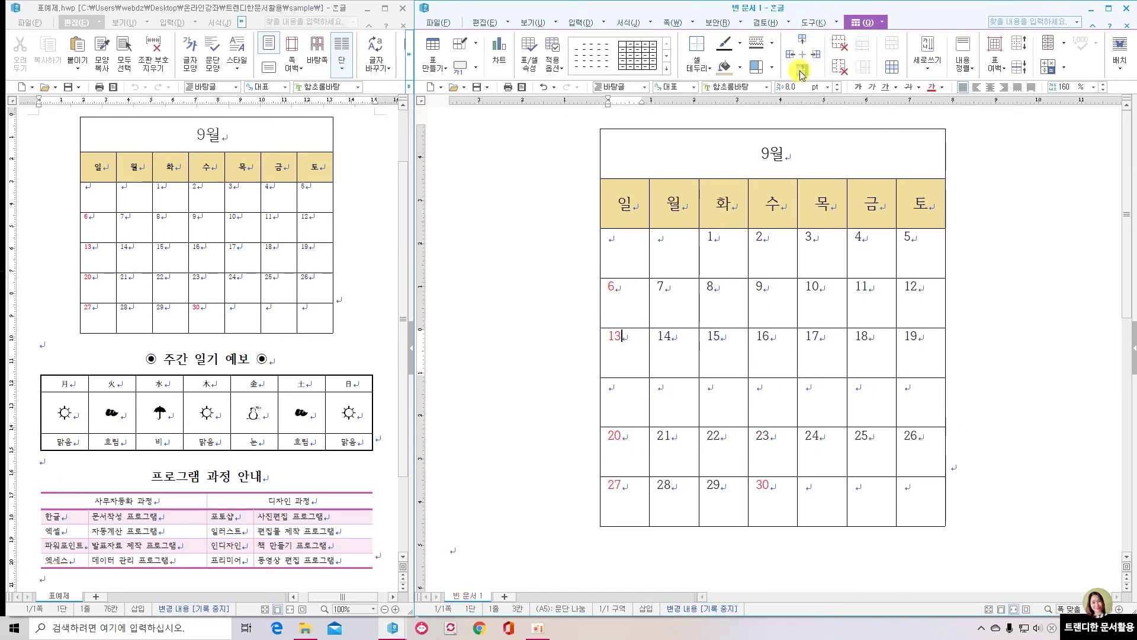
pyautogui.click(801, 72)
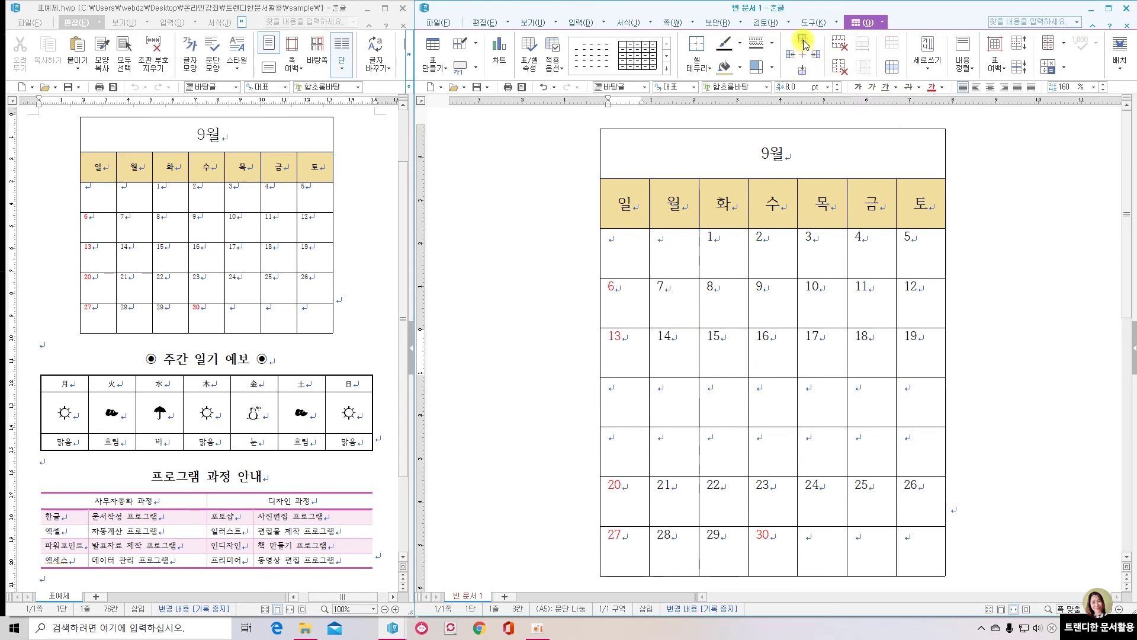
# Step: Insert a blank row above the row starting with 13 and a blank column between 일 and 월
pyautogui.click(804, 45)
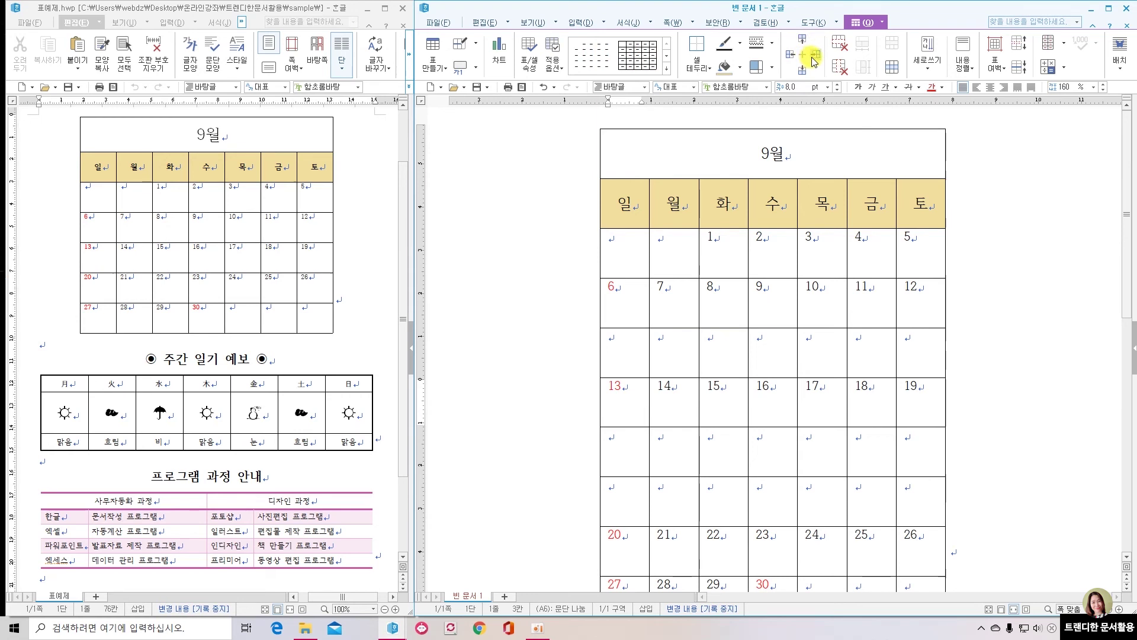
pyautogui.click(815, 55)
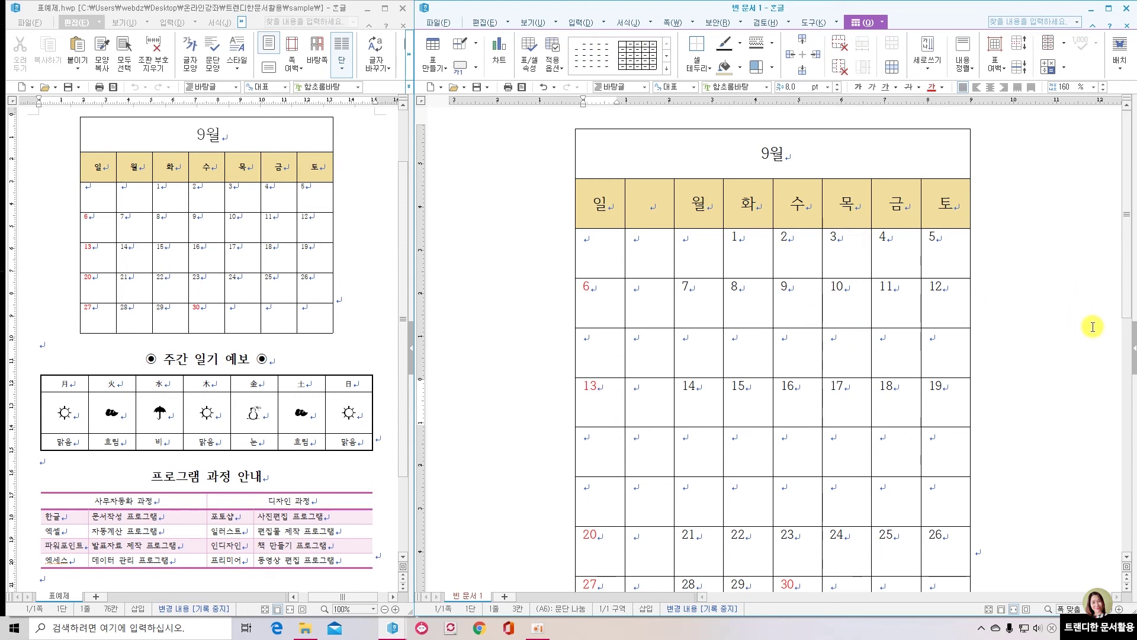
# Step: Undo the row and column insertions around the row starting with 13 and between 일 and 월
pyautogui.hotkey('ctrl', 'z')
pyautogui.hotkey('ctrl', 'z')
pyautogui.hotkey('ctrl', 'z')
pyautogui.hotkey('ctrl', 'z')
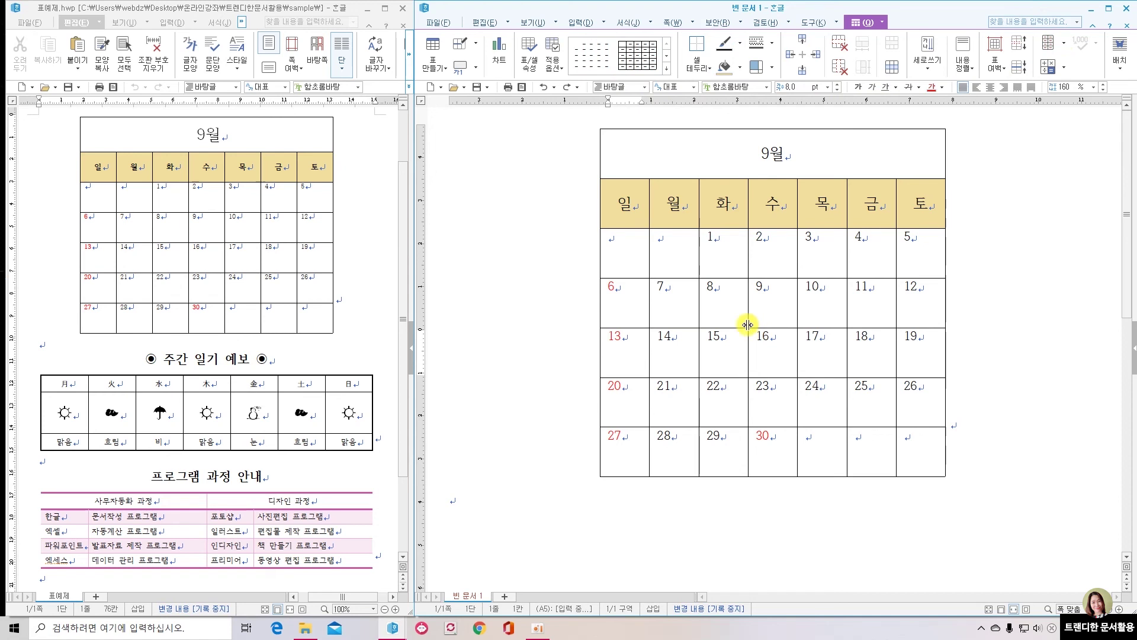
pyautogui.rightClick(685, 300)
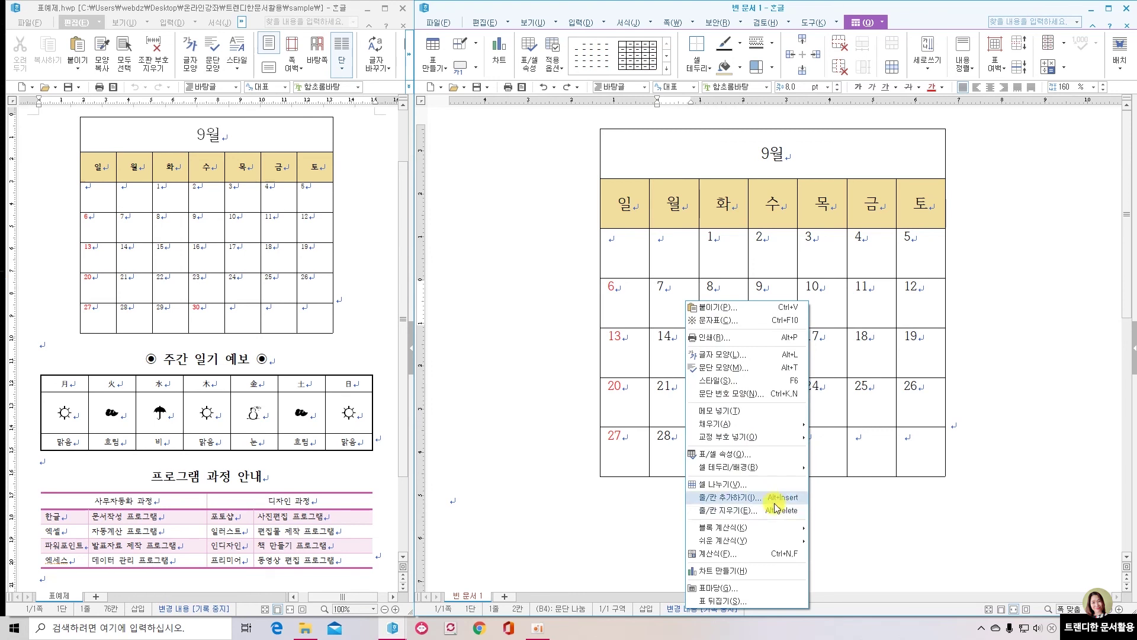
pyautogui.click(764, 315)
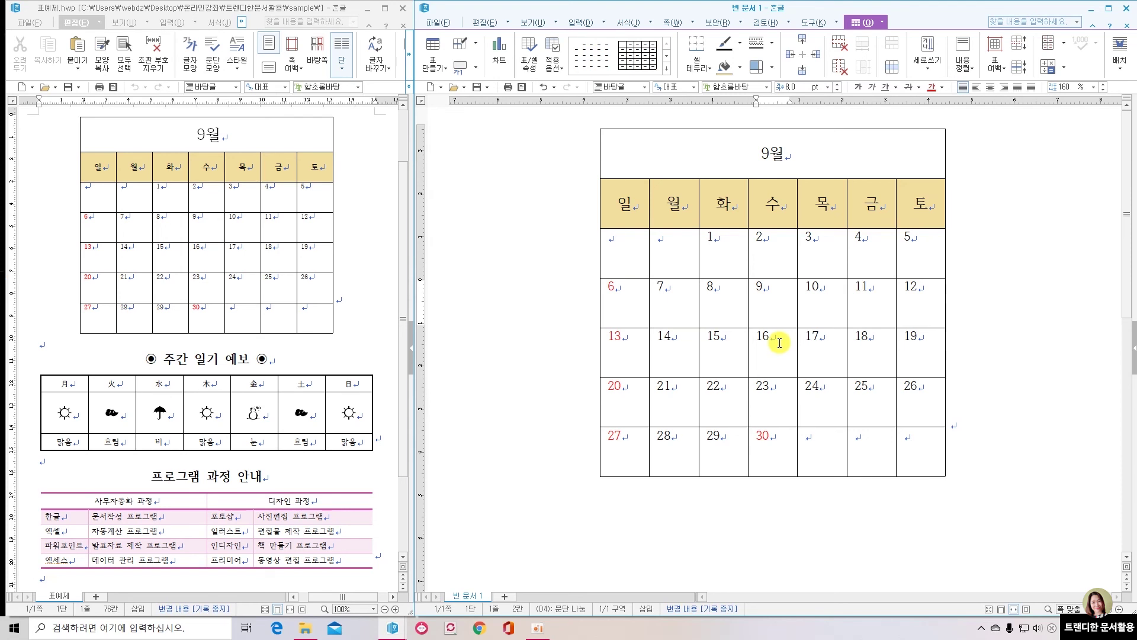
pyautogui.click(620, 200)
pyautogui.moveTo(620, 200); pyautogui.dragTo(919, 199)
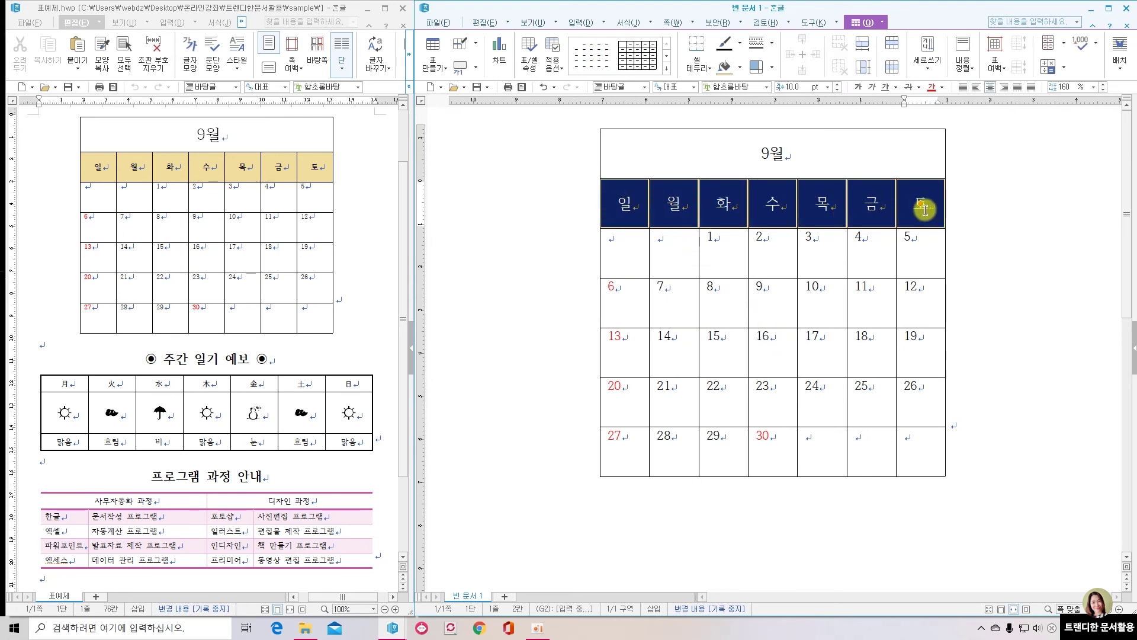
pyautogui.rightClick(869, 205)
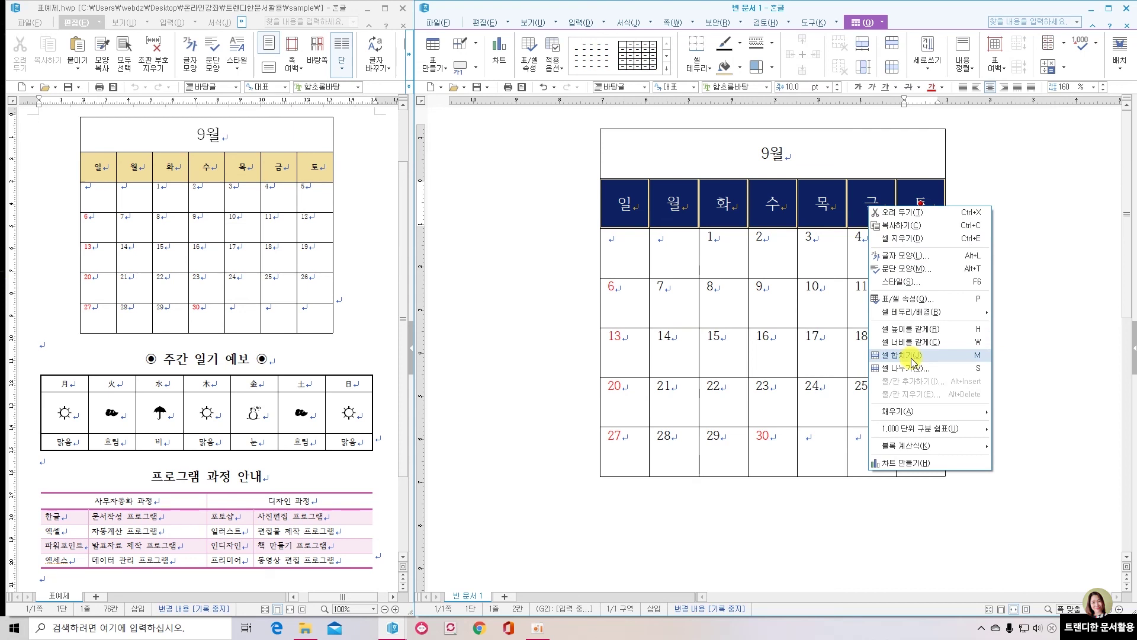
pyautogui.click(772, 253)
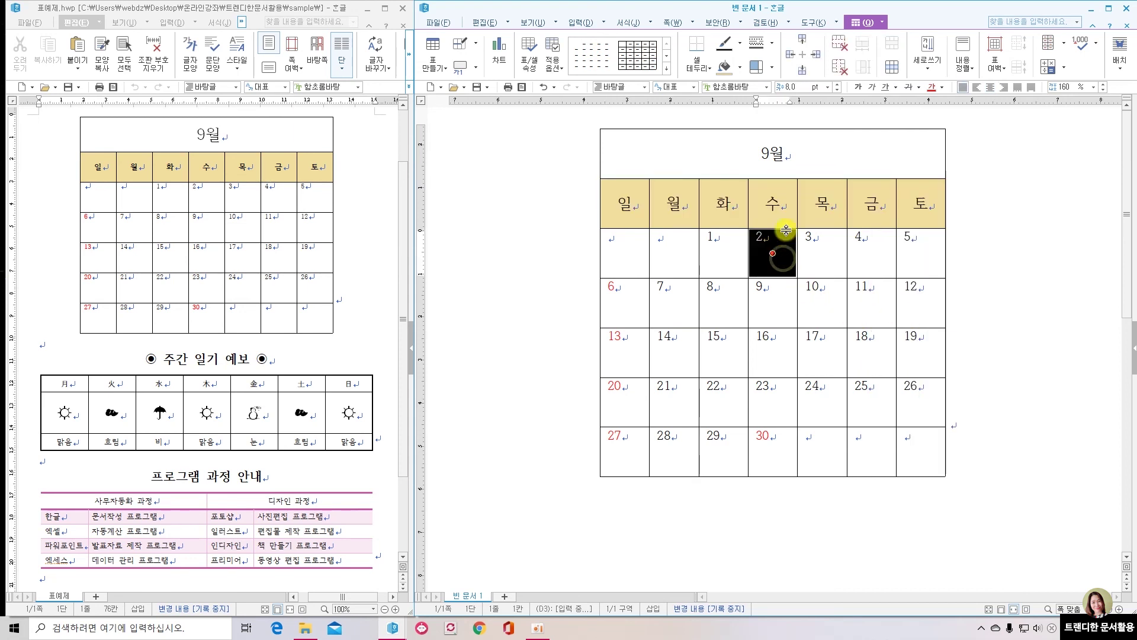
pyautogui.click(782, 148)
pyautogui.press('Escape')
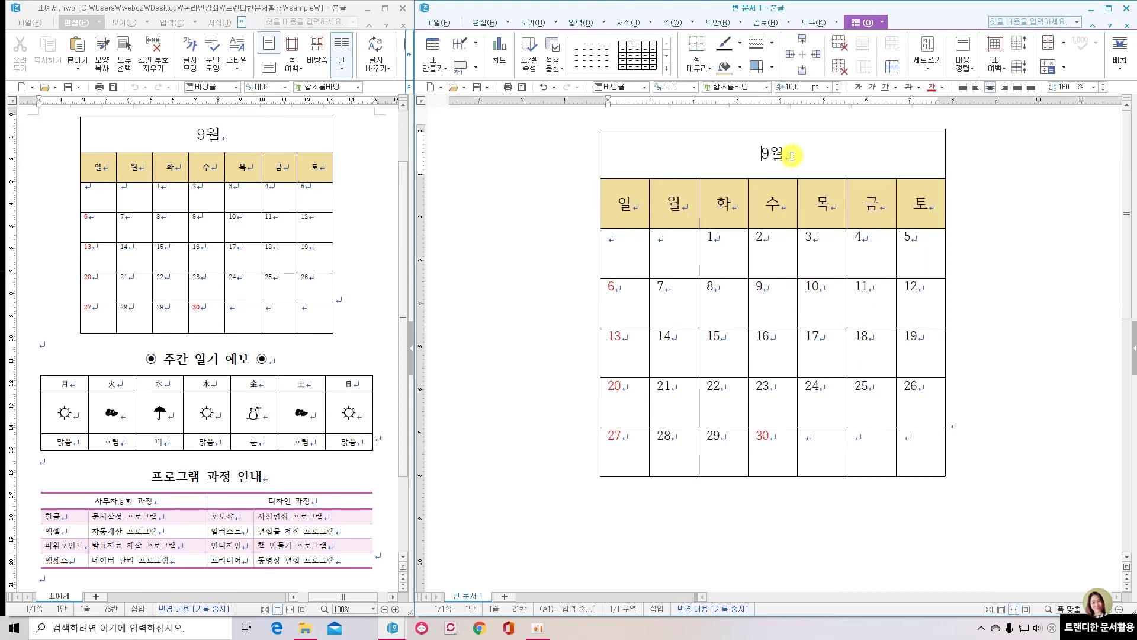
pyautogui.rightClick(792, 156)
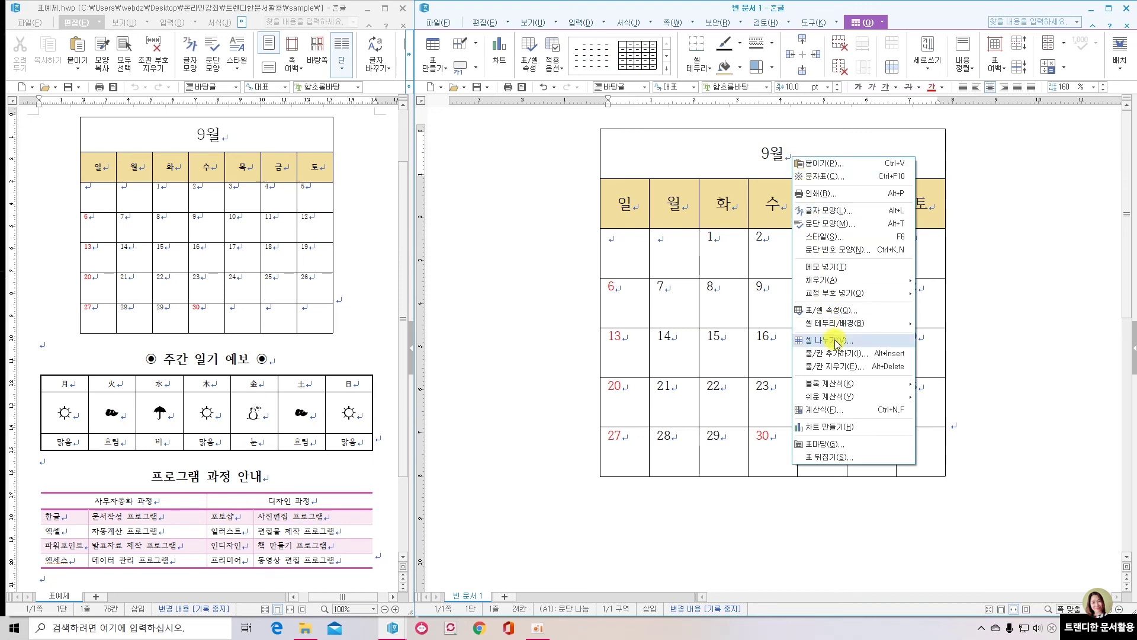
pyautogui.click(769, 299)
pyautogui.click(625, 312)
pyautogui.rightClick(625, 312)
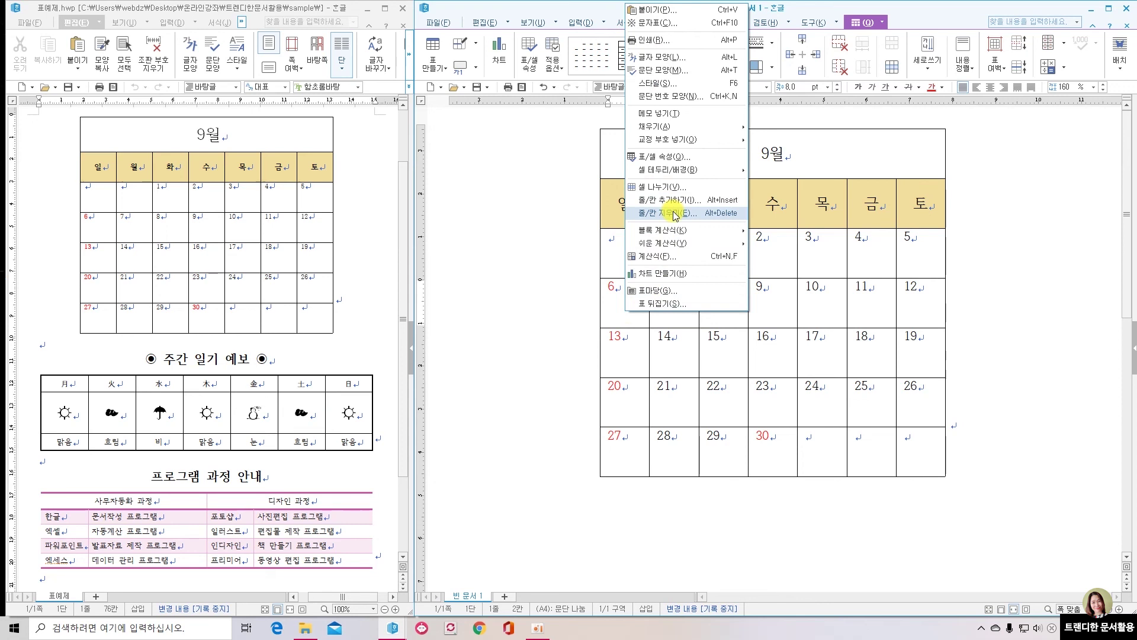
pyautogui.click(668, 356)
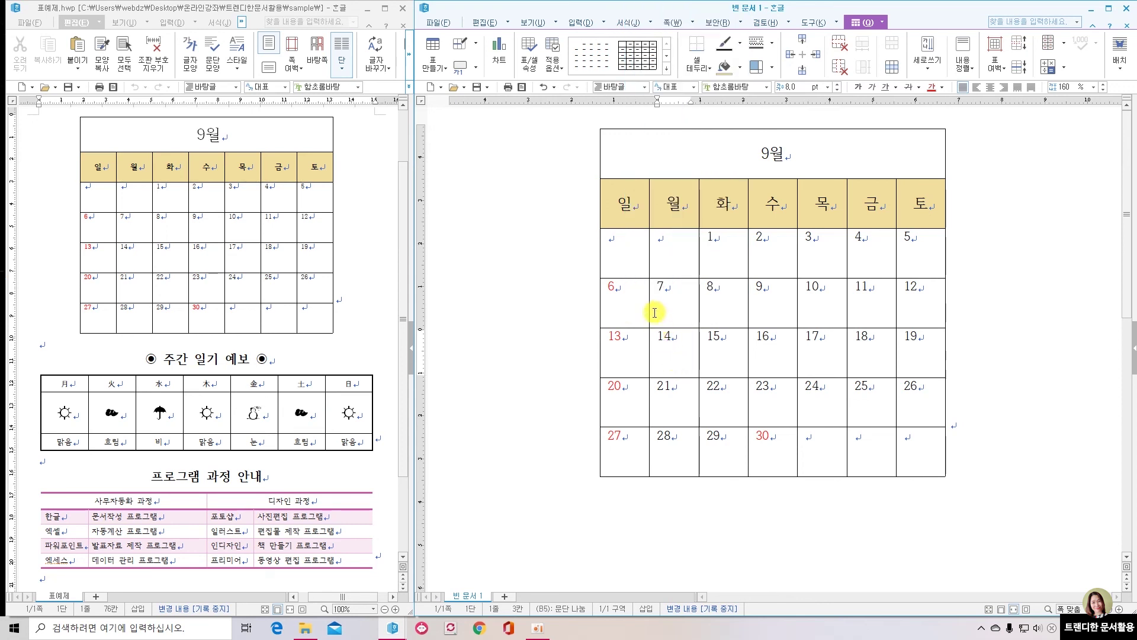
# Step: Try making the block of weekday and date cells wider and taller, returning it to its original size each time
pyautogui.moveTo(619, 208); pyautogui.dragTo(921, 451)
pyautogui.hotkey('ctrl', 'Right')
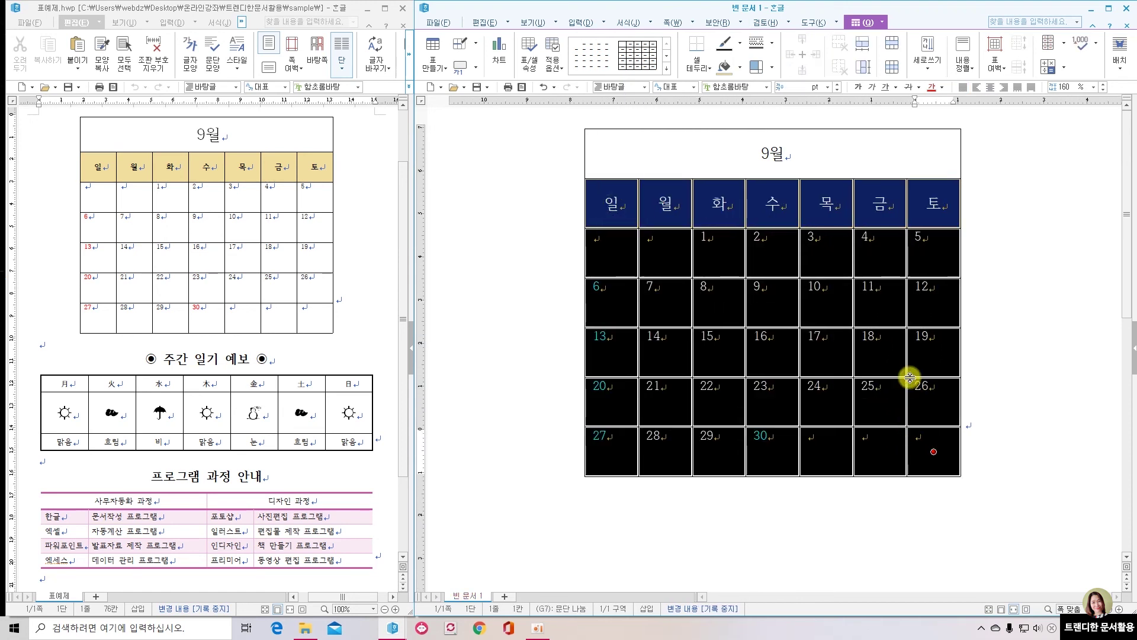
pyautogui.hotkey('ctrl', 'Left')
pyautogui.hotkey('ctrl', 'Down')
pyautogui.hotkey('ctrl', 'Up')
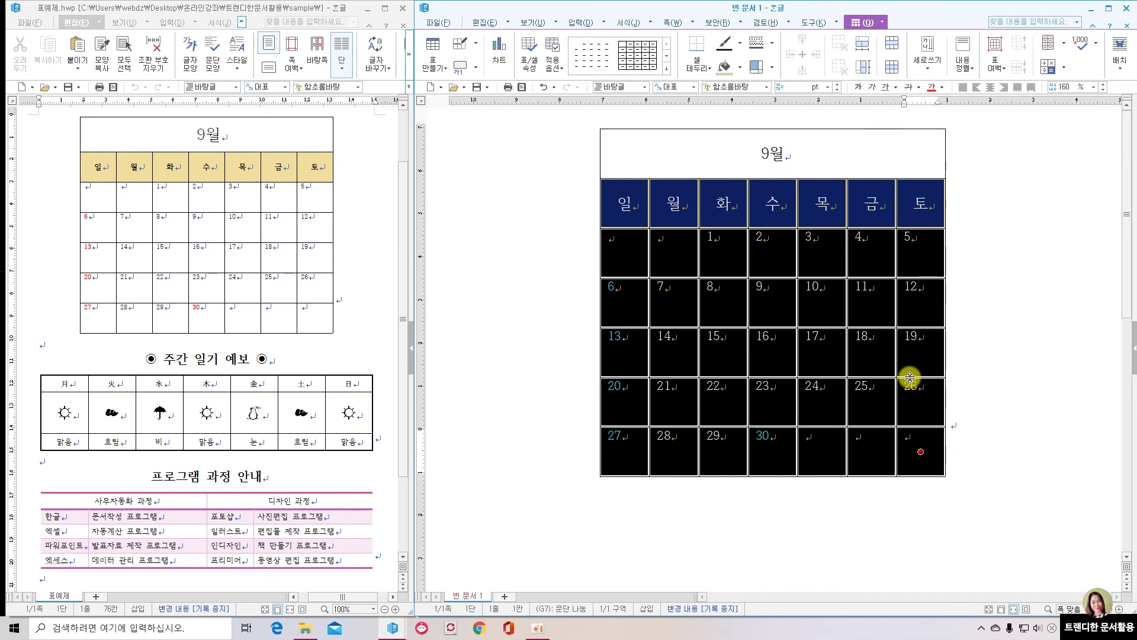
pyautogui.click(806, 392)
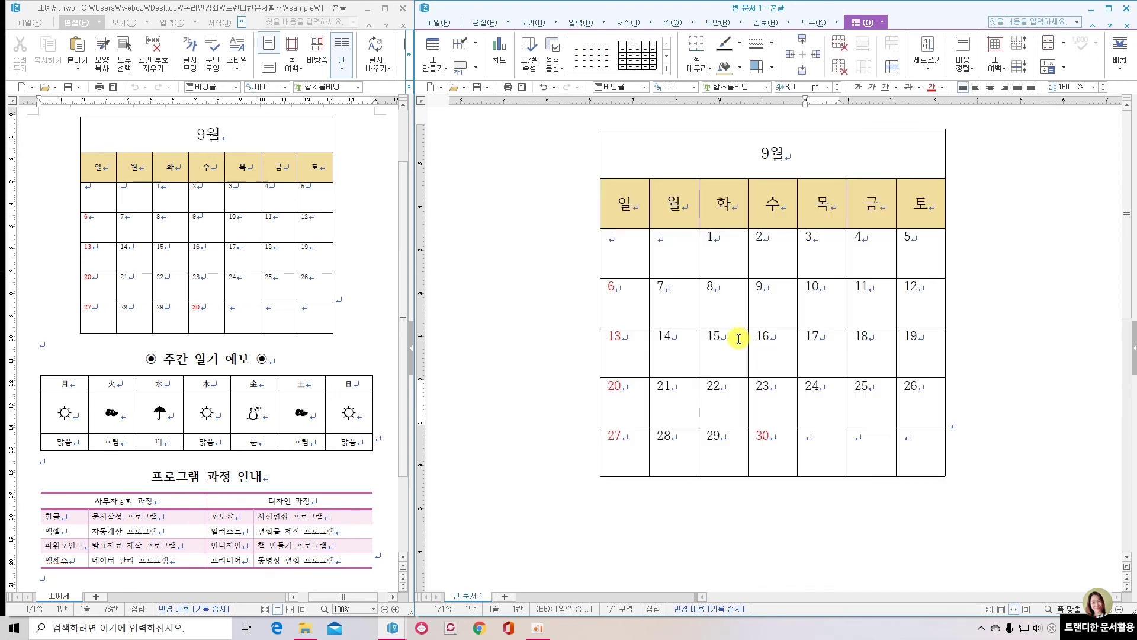